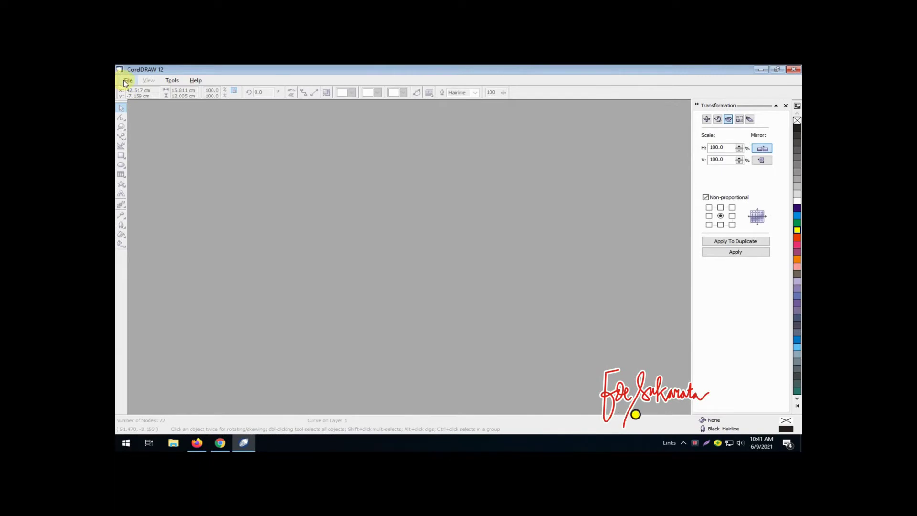
Step: Create a new blank document and set its drawing units to centimeters
left_click(126, 81)
left_click(143, 90)
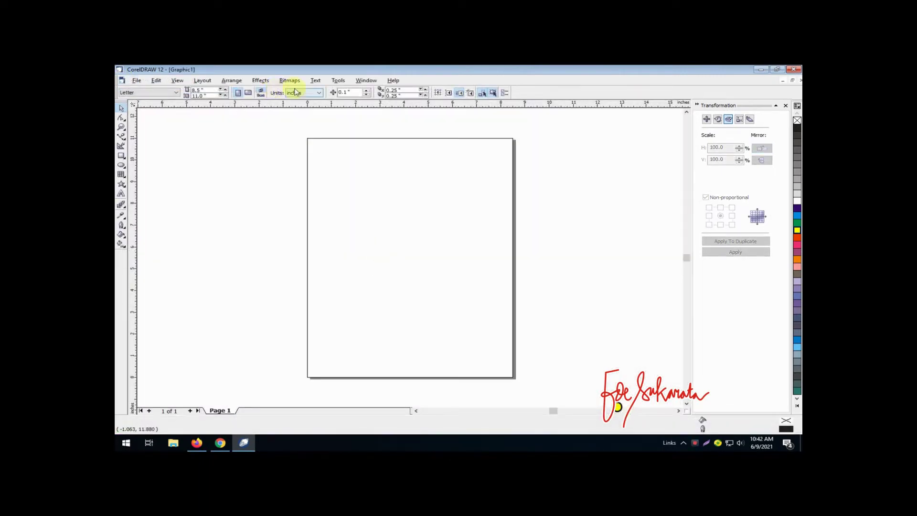
left_click(295, 92)
left_click(306, 156)
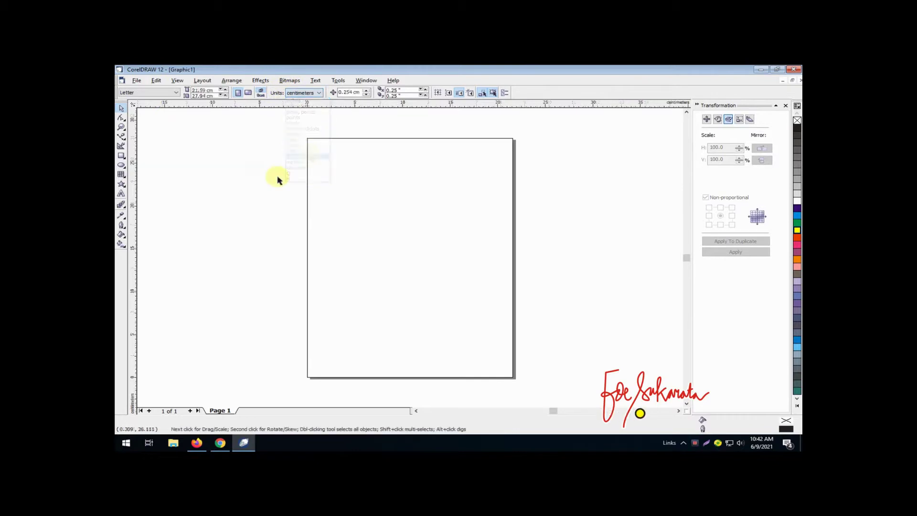
Step: Draw a rectangle over the page and set its size to 135 cm wide and 90 cm high
left_click(121, 156)
left_click_drag(373, 207, 517, 299)
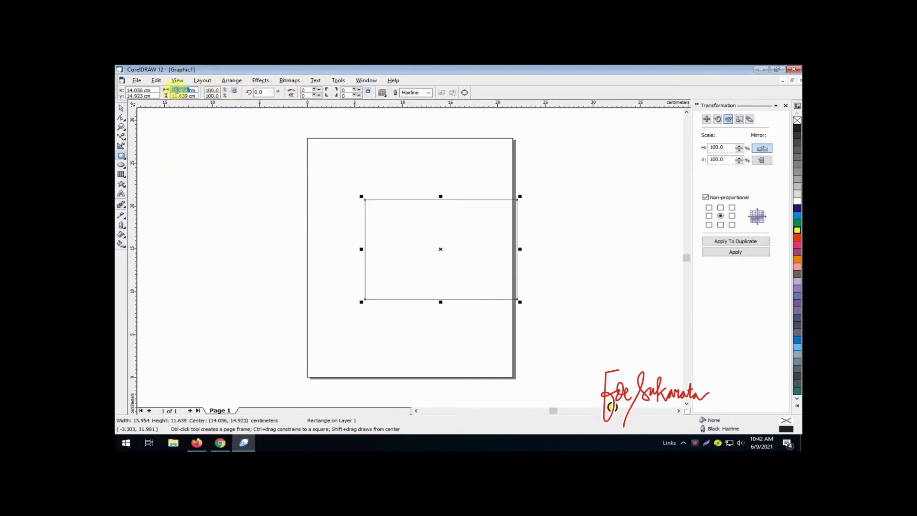
type("1")
type("90")
key("Return")
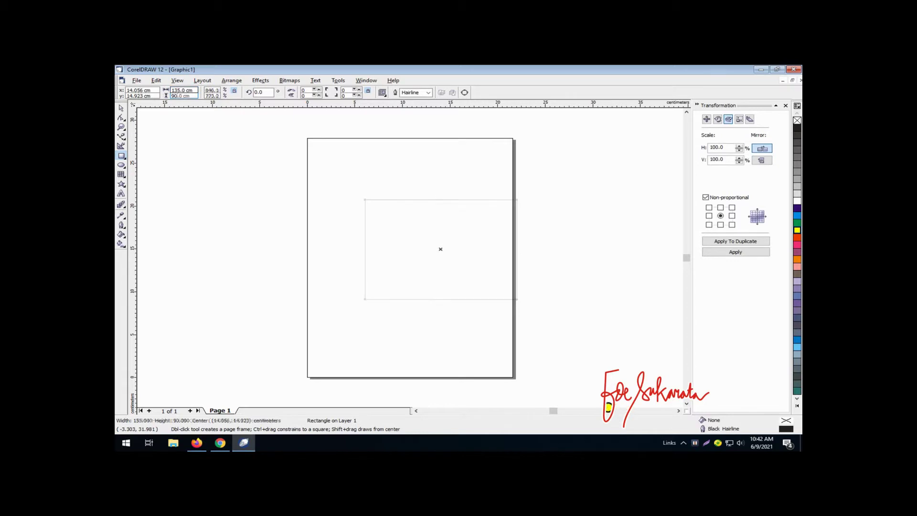
Step: Move the large rectangle to the empty area right of the page and deselect it
key("F4")
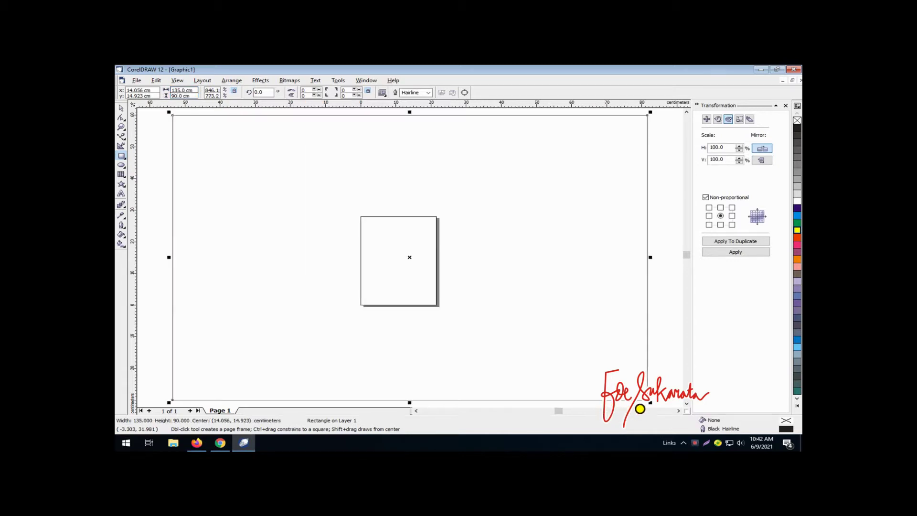
key("F3")
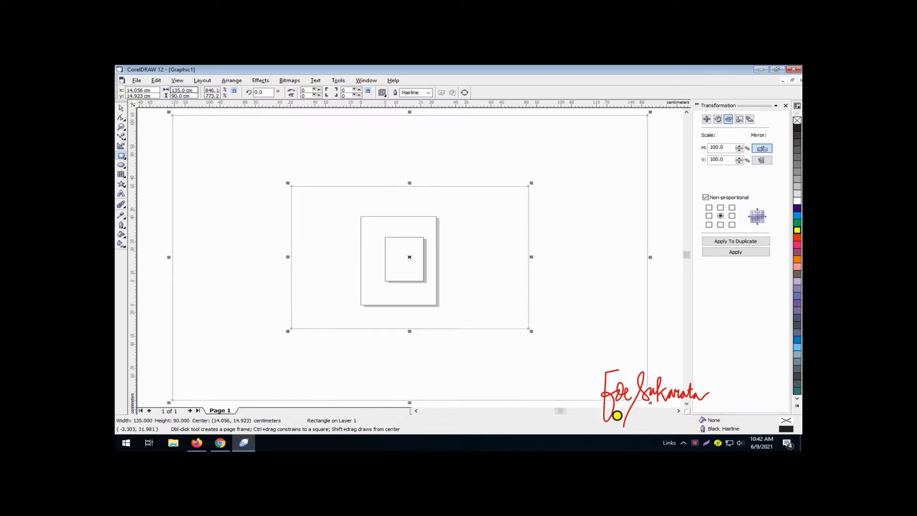
left_click(121, 109)
left_click_drag(382, 217, 575, 227)
left_click(321, 238)
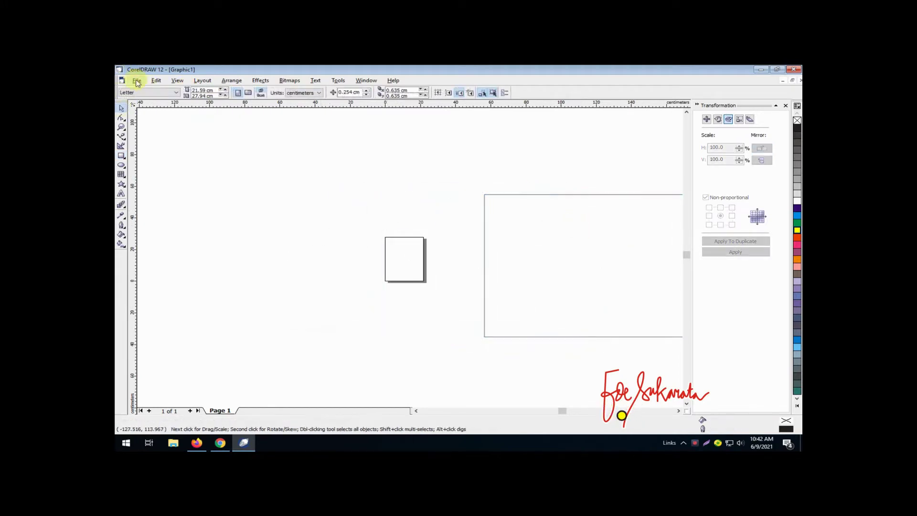
Step: Import the index image from the dekwan folder and place it at original size left of the page
left_click(137, 83)
left_click(185, 167)
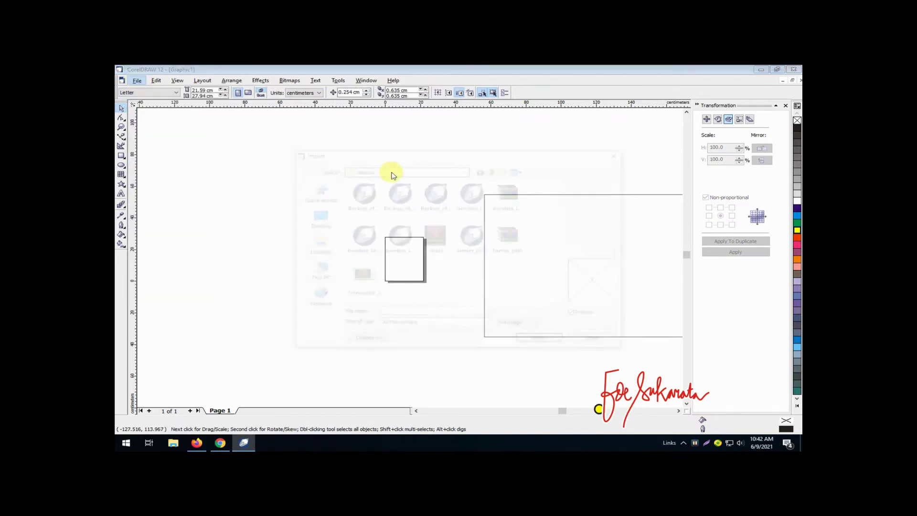
left_click(436, 237)
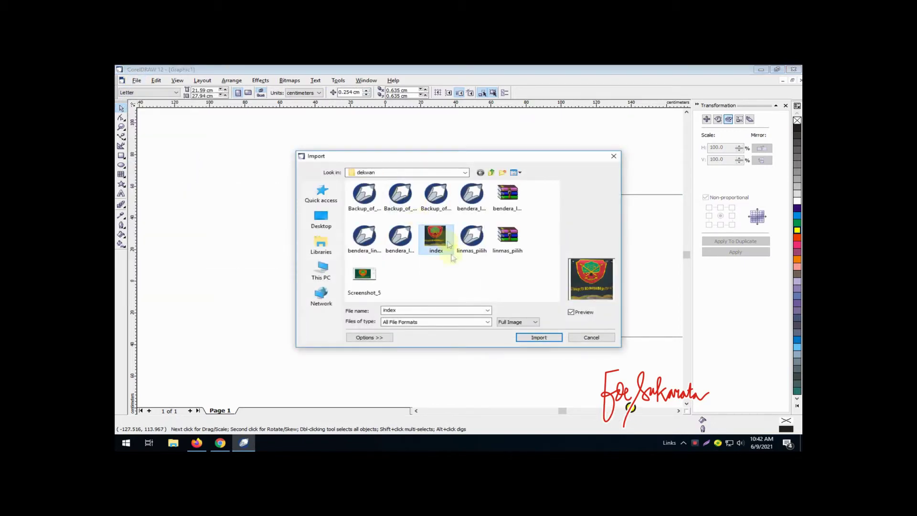
left_click(539, 336)
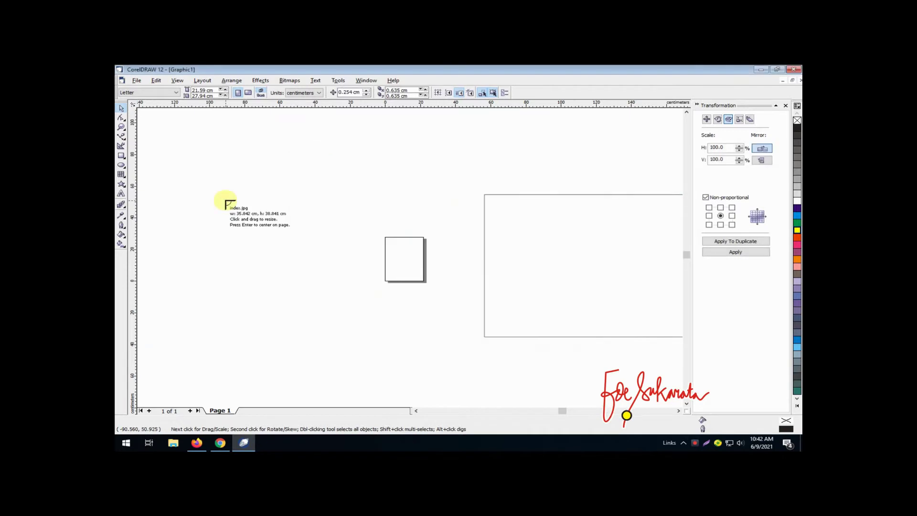
left_click(225, 200)
Step: Lock the imported flag photo in place
right_click(258, 224)
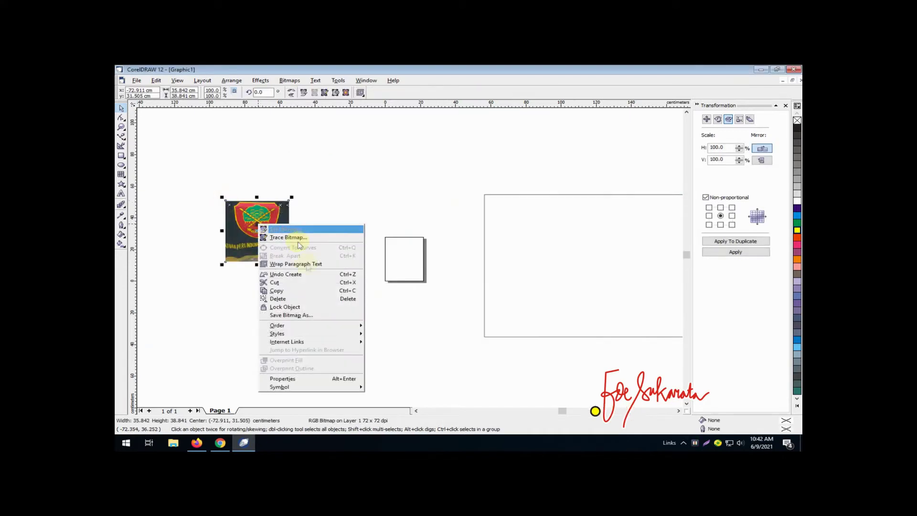
left_click(263, 297)
left_click(264, 297)
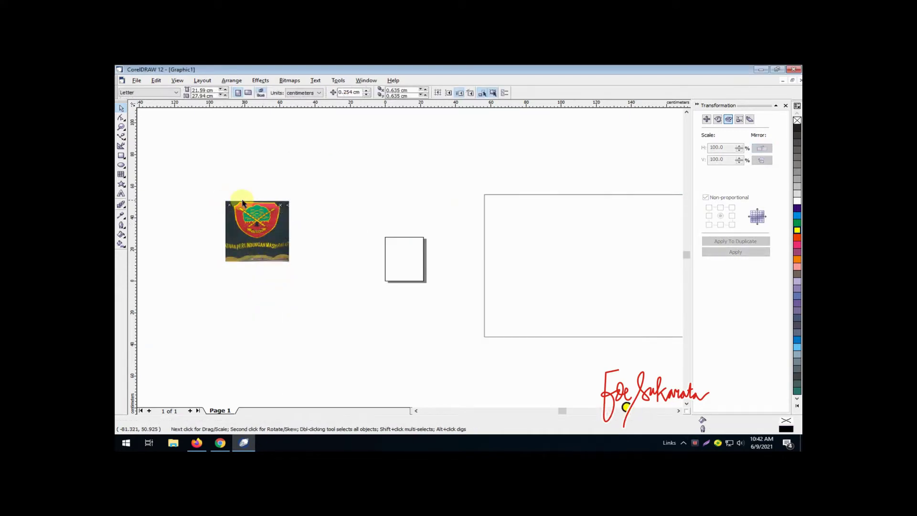
Step: Add a vertical guideline through the emblem's centre and a horizontal one above the photo, with the ruler origin at their intersection
scroll(289, 248, "up", 5)
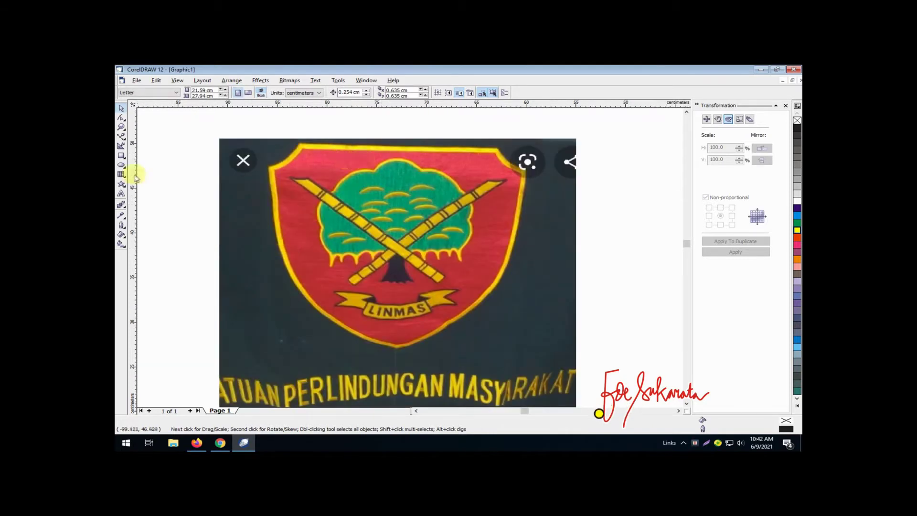
left_click_drag(397, 183, 399, 183)
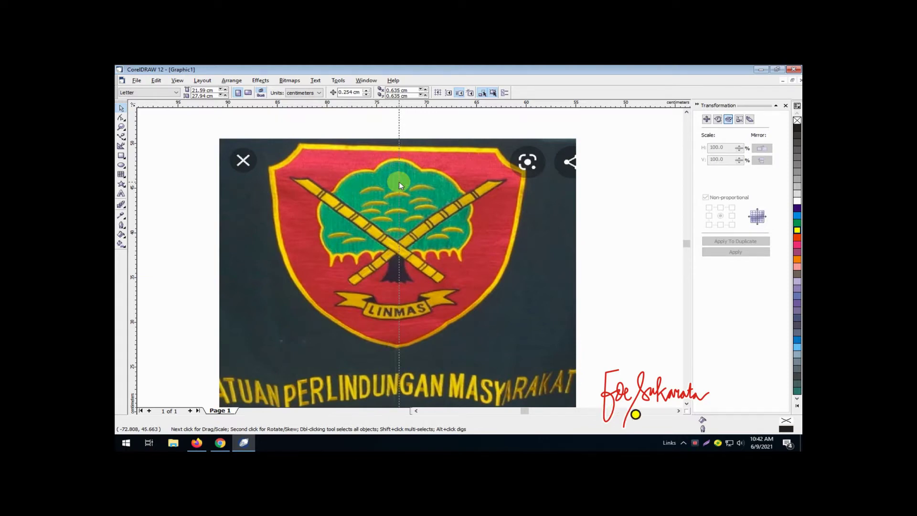
left_click_drag(399, 181, 399, 182)
left_click_drag(401, 103, 401, 124)
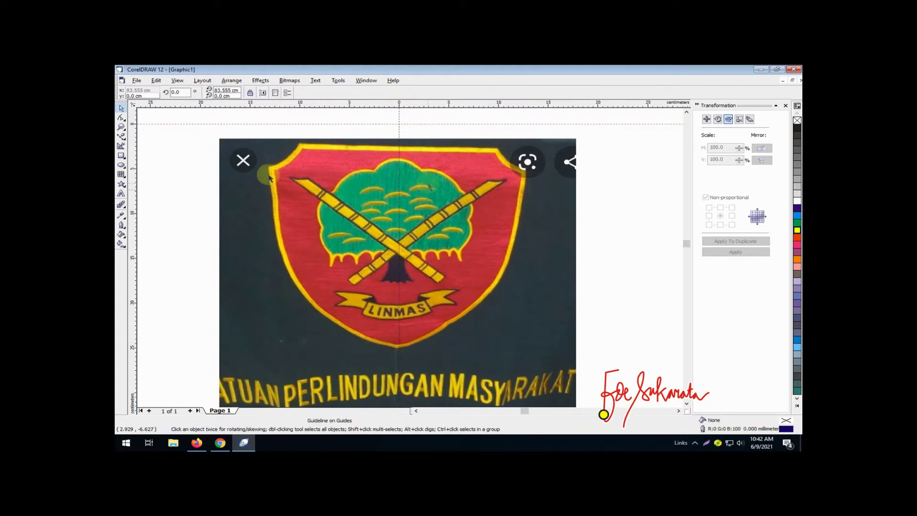
Step: Trace the bamboo pole running from upper left to lower right as a closed four-node outline with the Bezier tool
key("z")
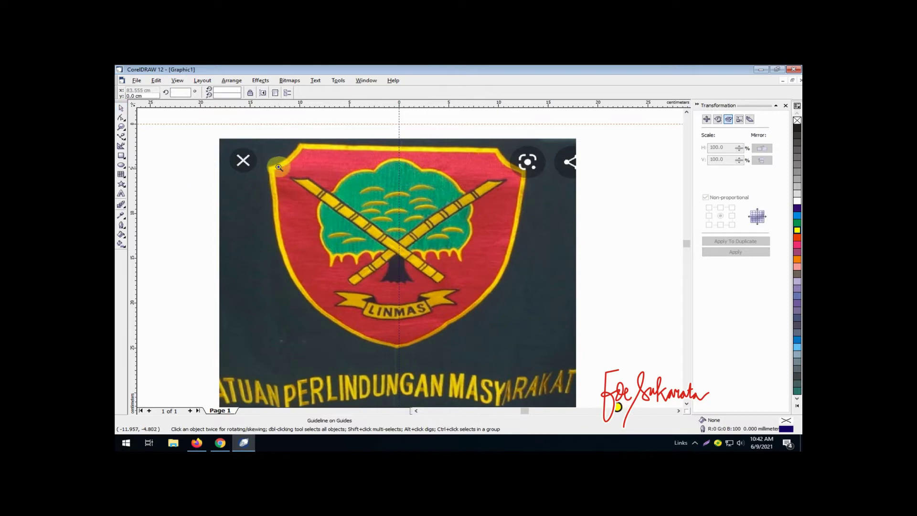
left_click(466, 307)
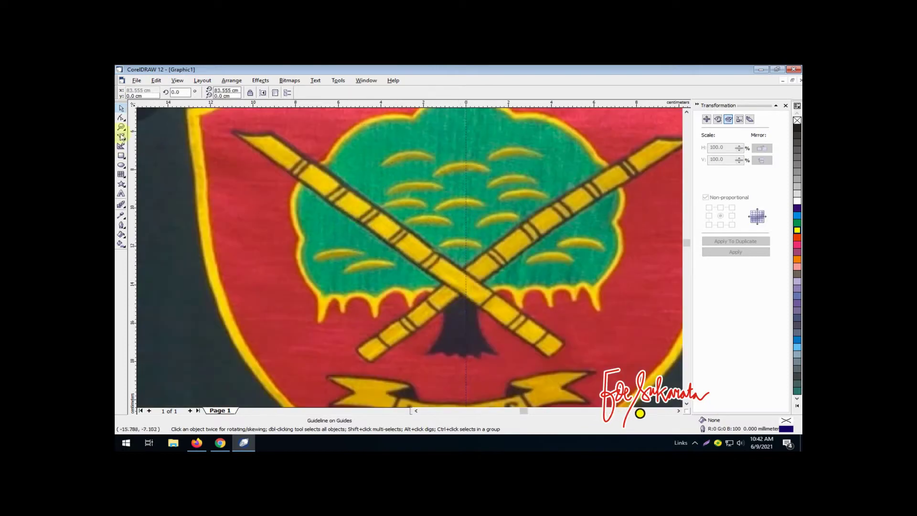
left_click(122, 138)
left_click(233, 132)
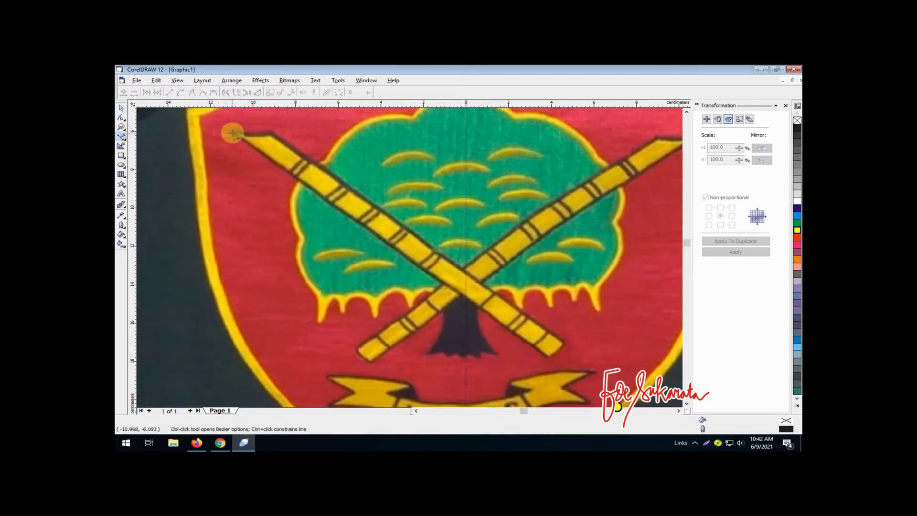
left_click(270, 131)
left_click(564, 342)
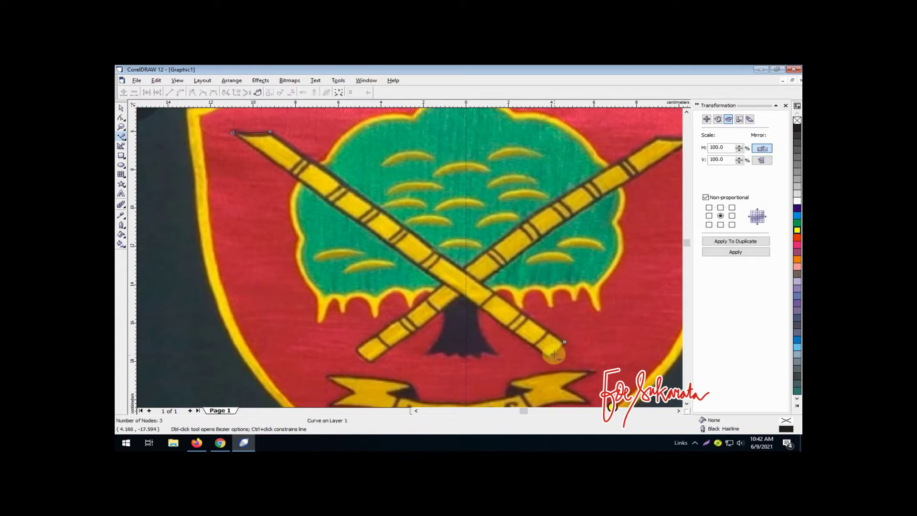
left_click(549, 359)
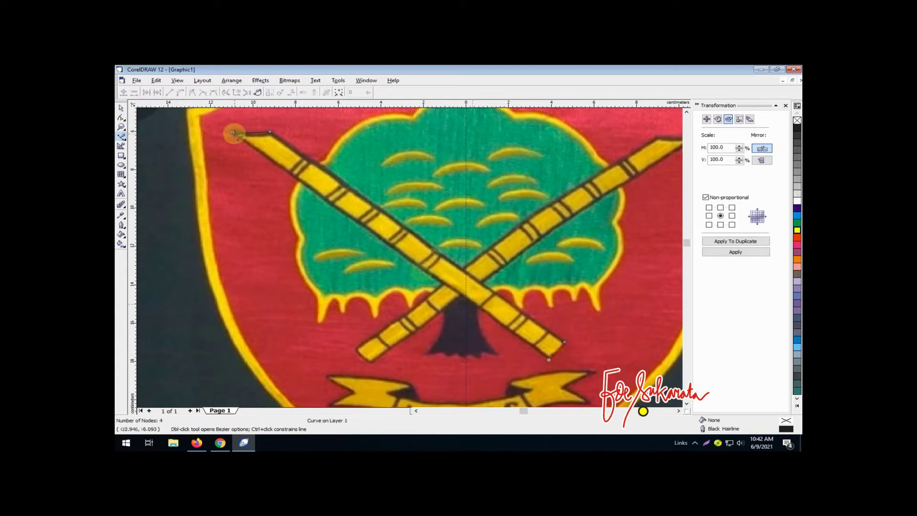
left_click(233, 133)
Step: Convert the short upper-end edge of the bamboo outline to a curve and bend it slightly downward
key("space")
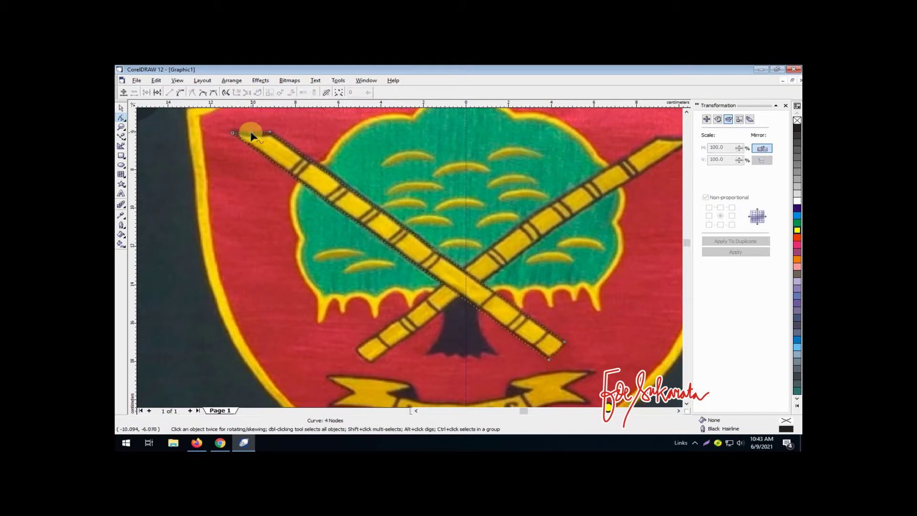
right_click(252, 136)
left_click(272, 163)
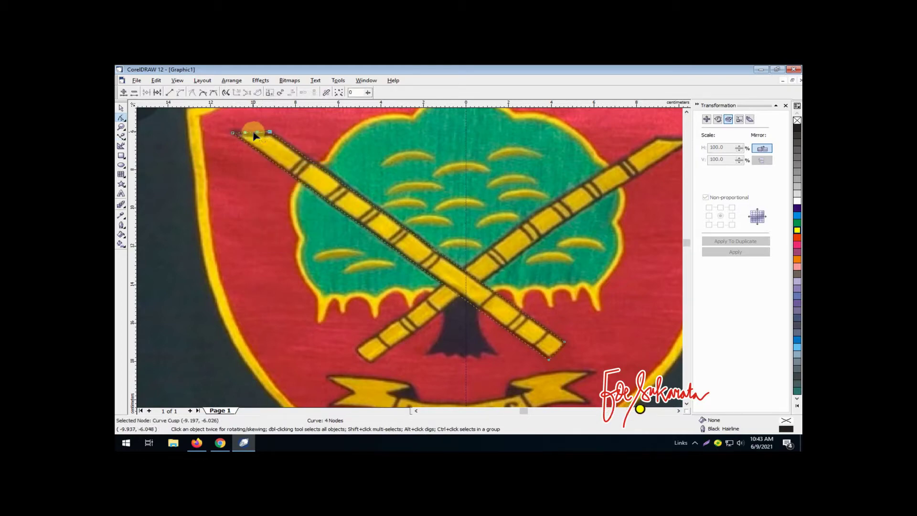
left_click_drag(255, 136, 256, 140)
Step: Draw two straight Freehand lines across each of the first two joints from the traced bamboo pole's upper end
left_click(120, 136)
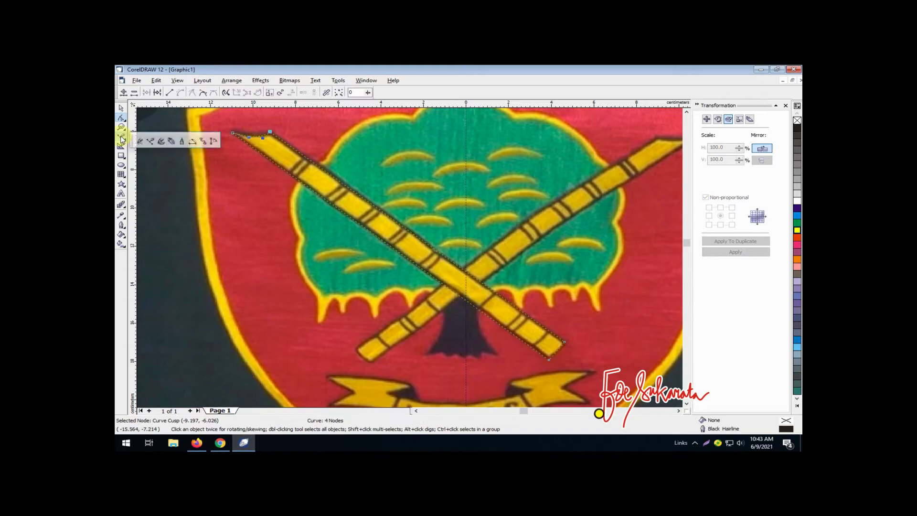
left_click(149, 142)
left_click(288, 172)
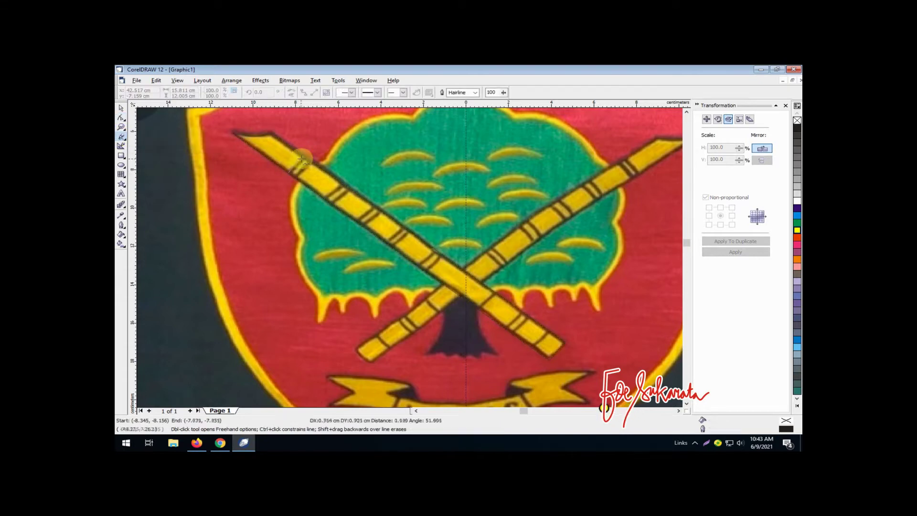
left_click(303, 156)
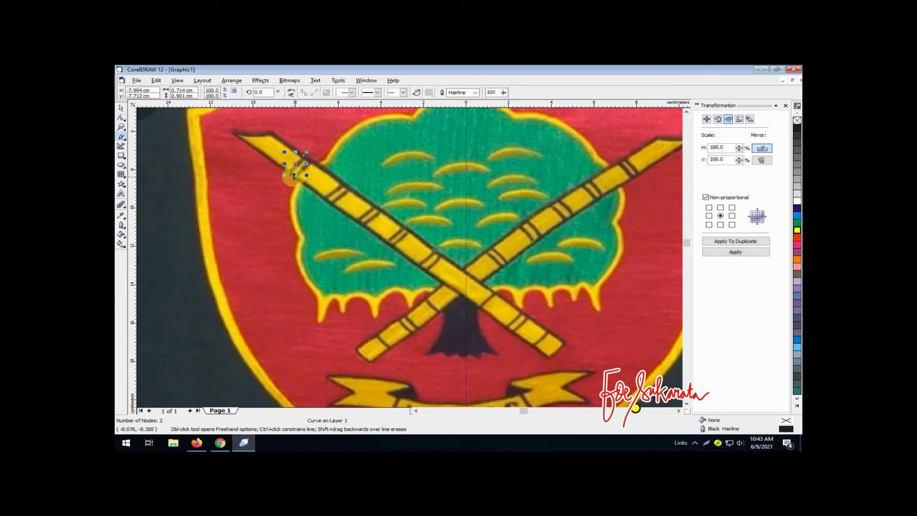
left_click(342, 183)
left_click(323, 198)
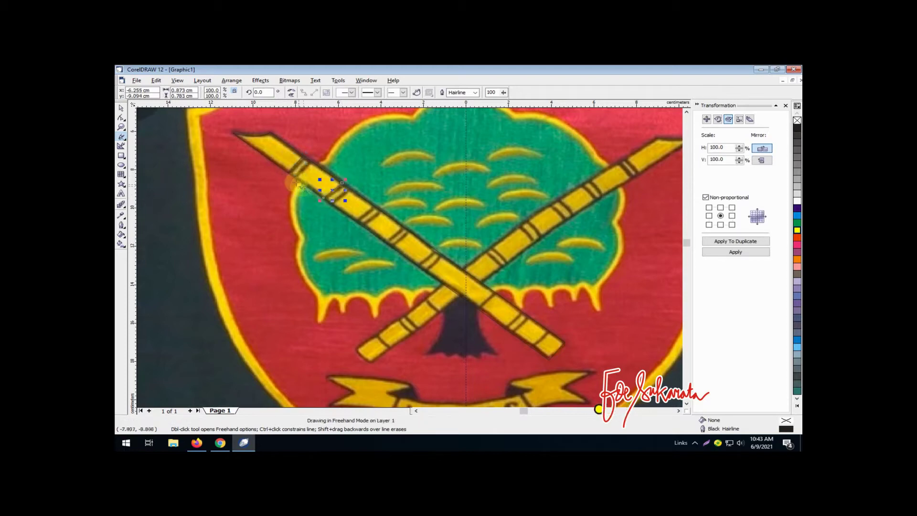
left_click(293, 180)
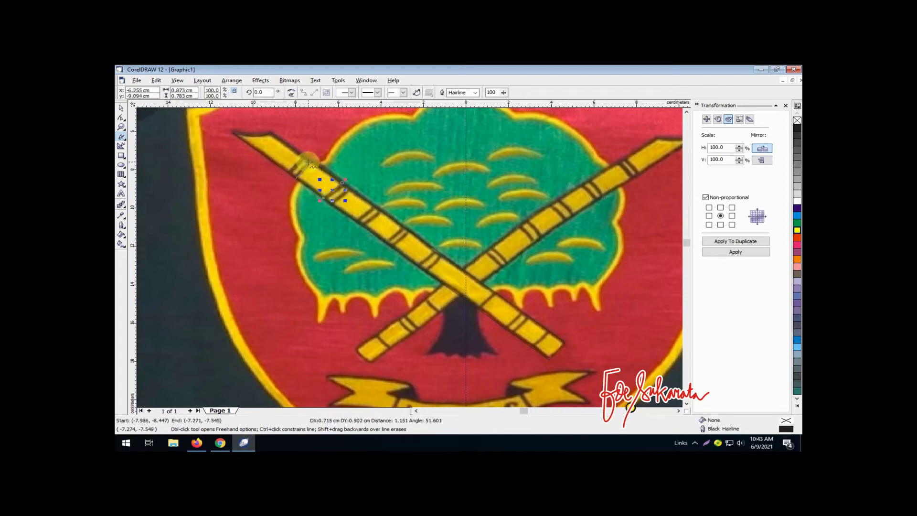
left_click(308, 163)
left_click(331, 203)
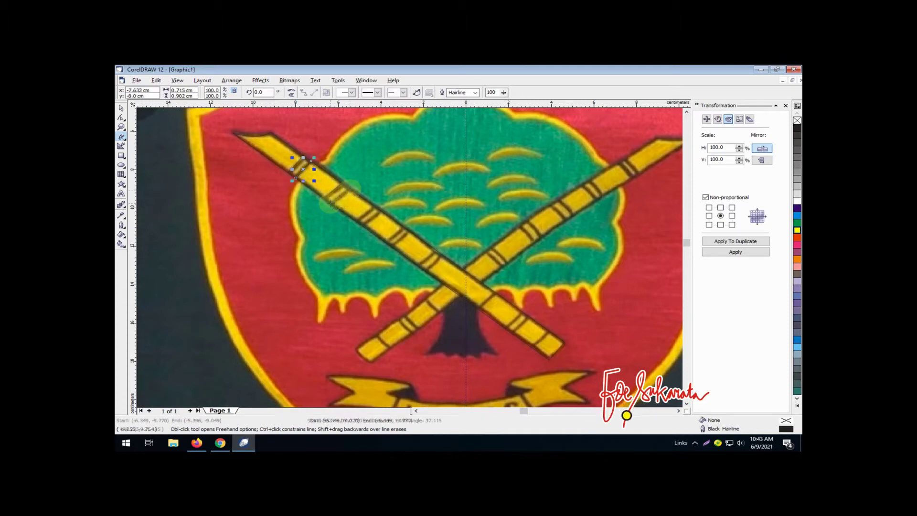
left_click(353, 186)
Step: Trace the paired lines across the bamboo pole's third and fourth joints and the first line of the fifth
left_click(378, 206)
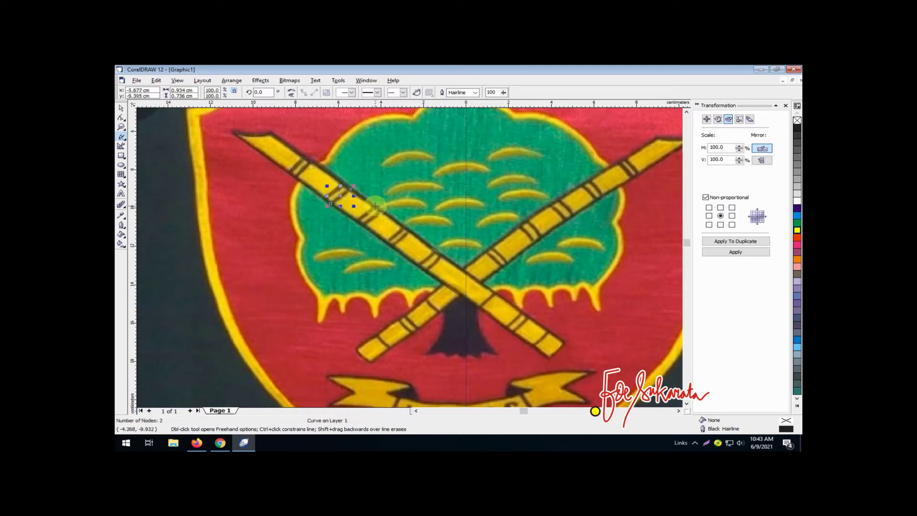
left_click(355, 221)
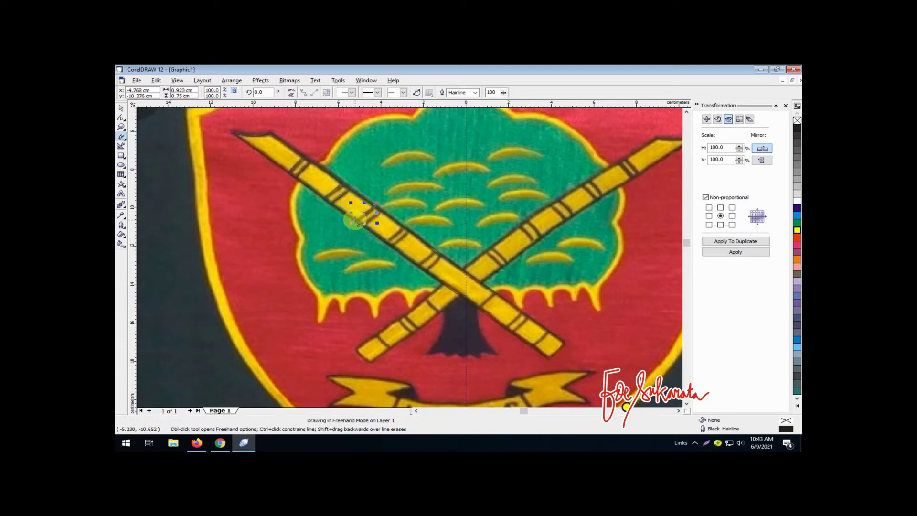
left_click(404, 230)
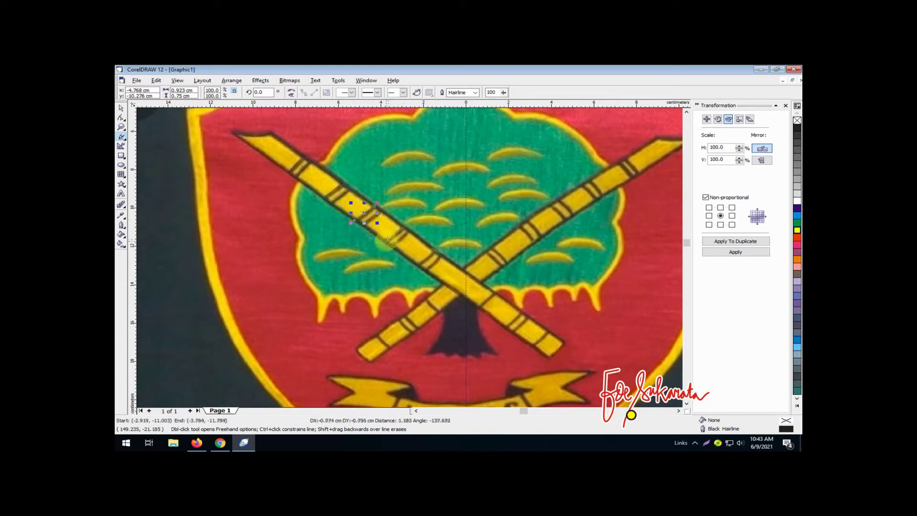
left_click(386, 241)
left_click(363, 224)
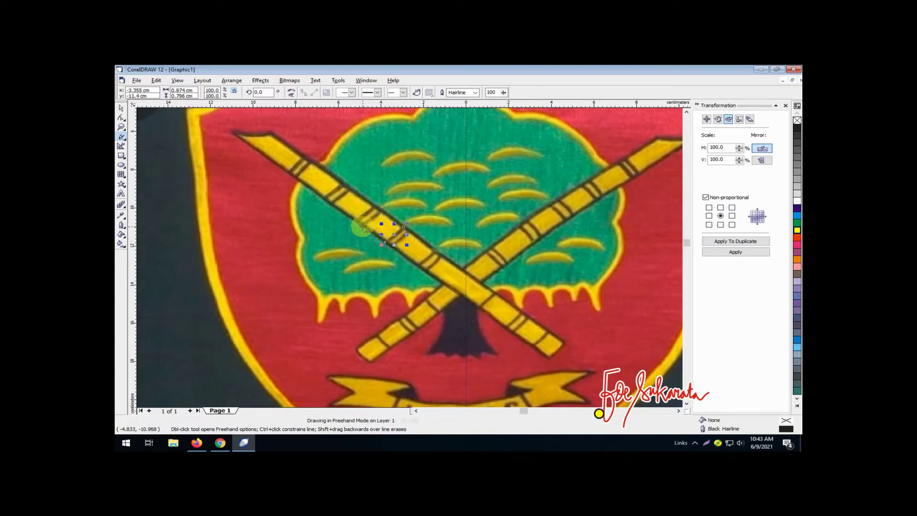
left_click(382, 208)
left_click(410, 232)
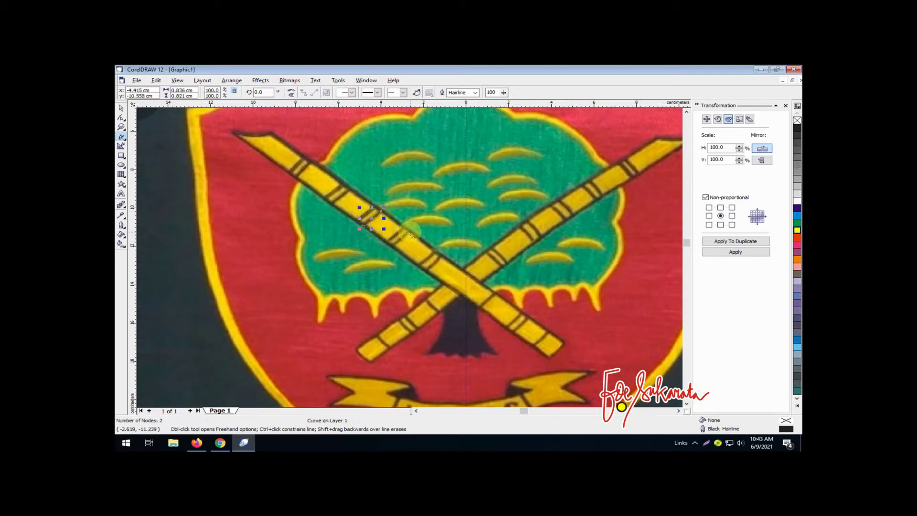
left_click(410, 233)
left_click(436, 248)
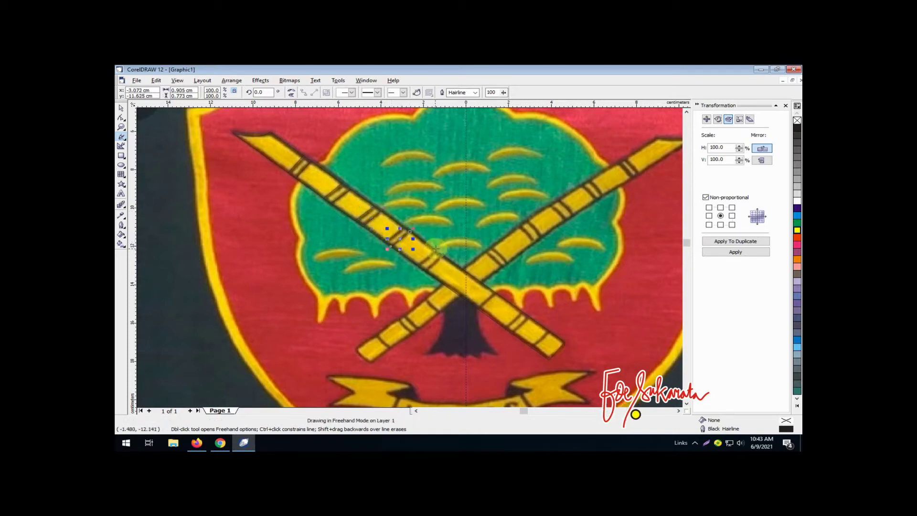
left_click(415, 266)
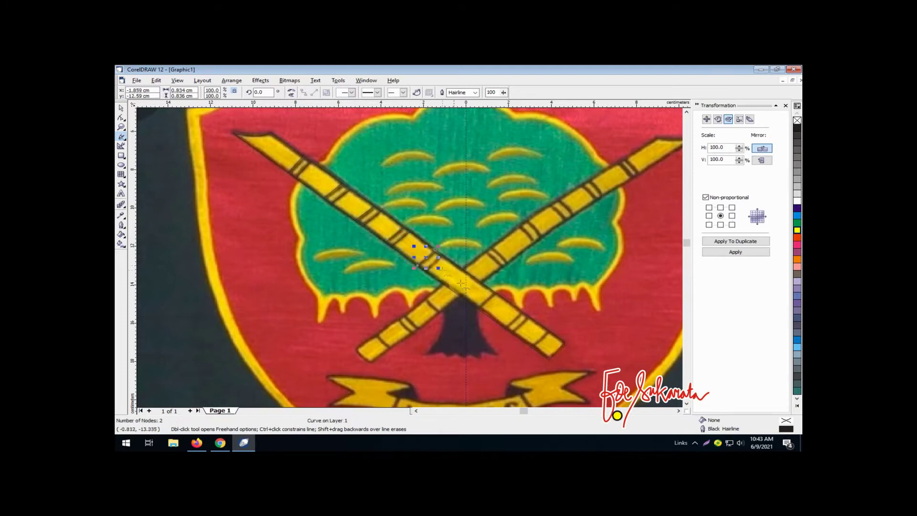
Step: Draw three straight Freehand lines across the bamboo pole: just below the crossing, at the next joint down, and near its lower end
left_click(494, 295)
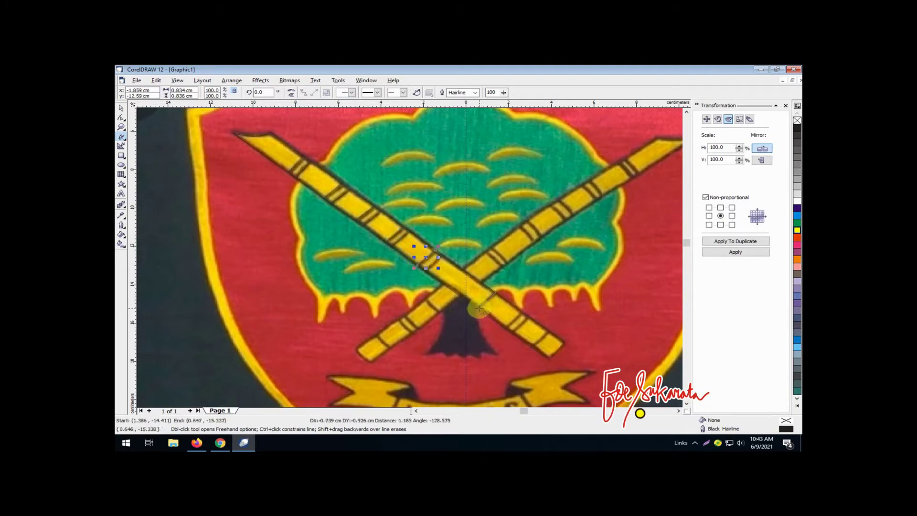
left_click(479, 310)
left_click(520, 309)
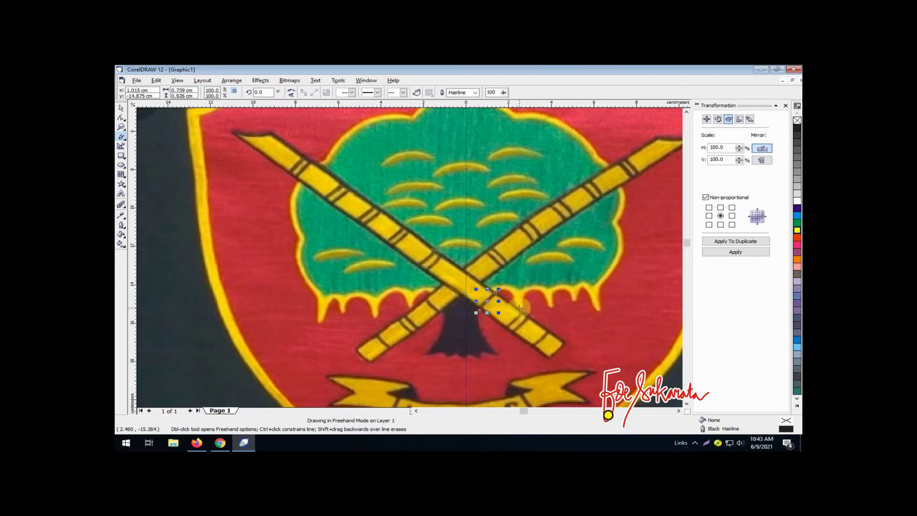
left_click(506, 329)
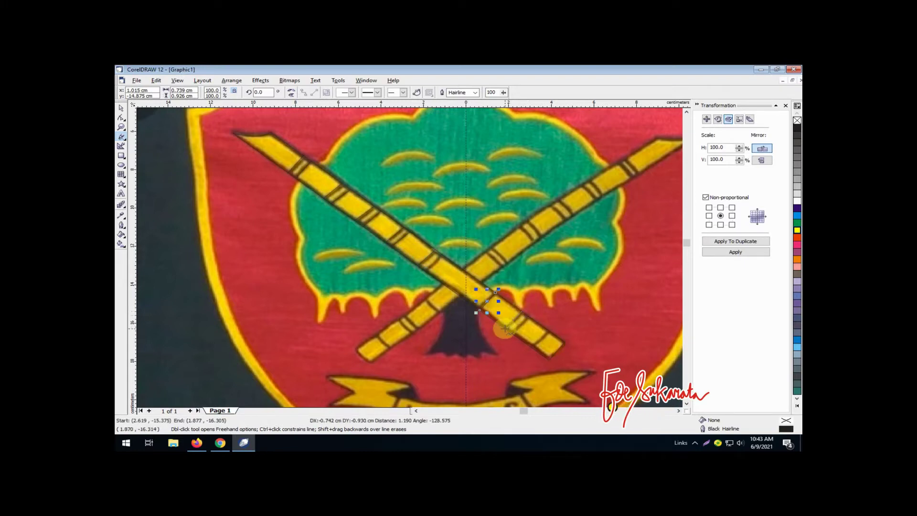
left_click(549, 335)
left_click(552, 349)
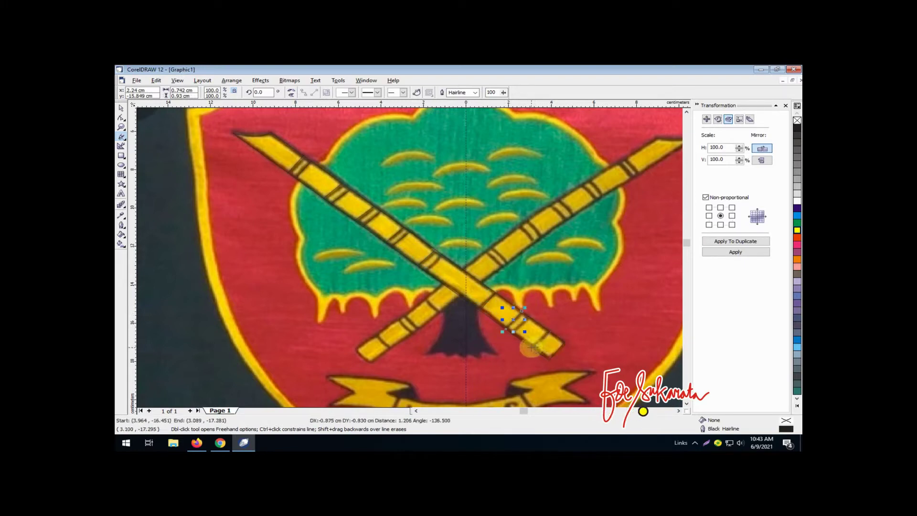
Step: Add the second lines to the double joint below the crossing and to the fifth joint above it
left_click(529, 327)
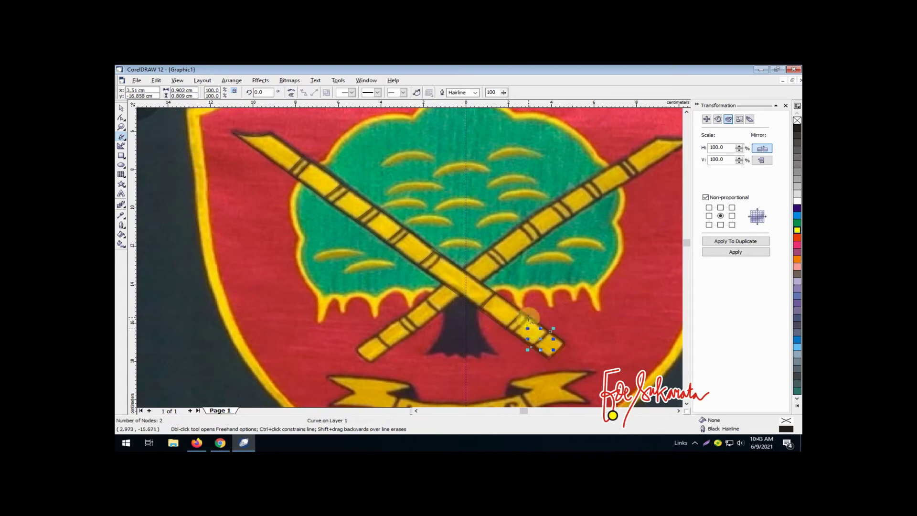
left_click(513, 335)
left_click(529, 315)
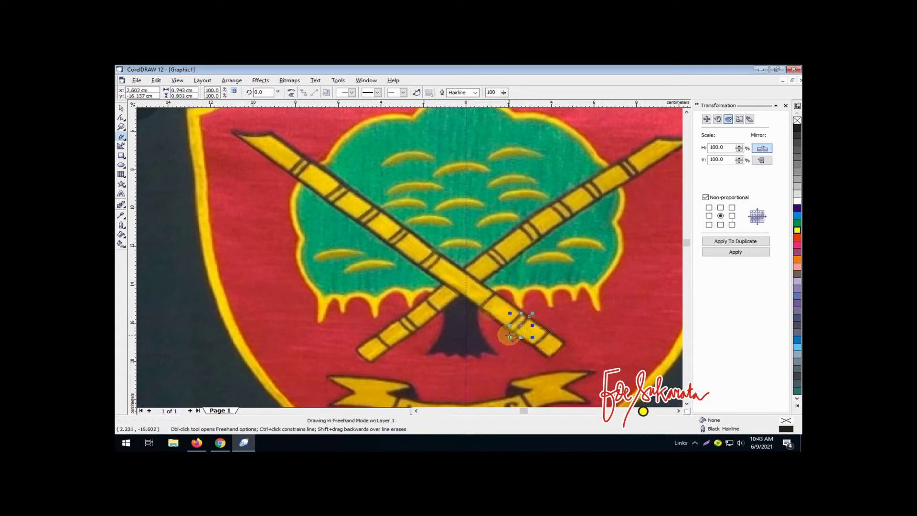
left_click(442, 254)
left_click(424, 273)
Step: Select the traced bamboo outline with all its joint lines and group them
key("space")
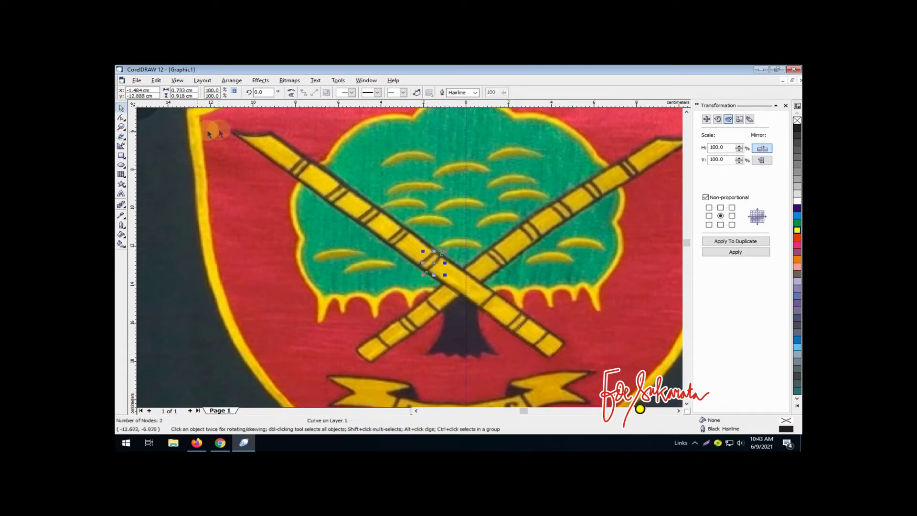
mouse_move(213, 121)
left_mouse_down()
mouse_move(539, 315)
mouse_move(594, 369)
left_mouse_up()
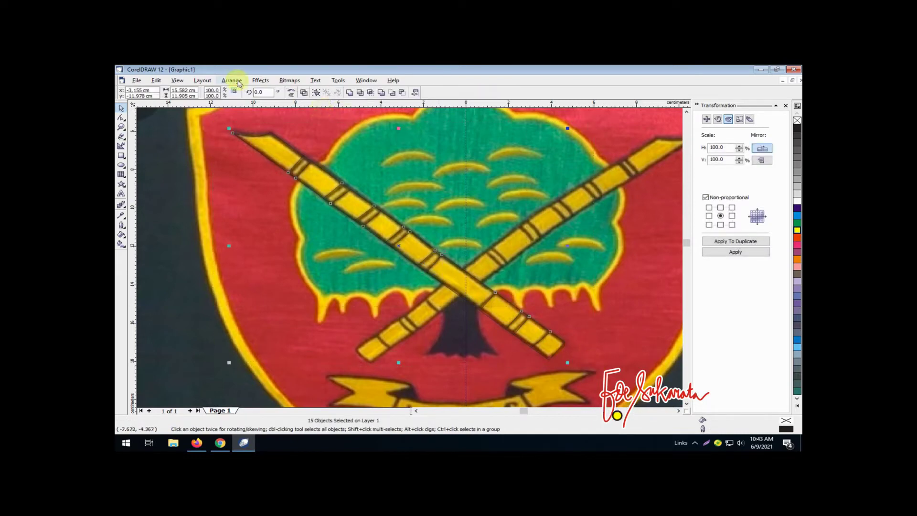
left_click(232, 80)
left_click(236, 127)
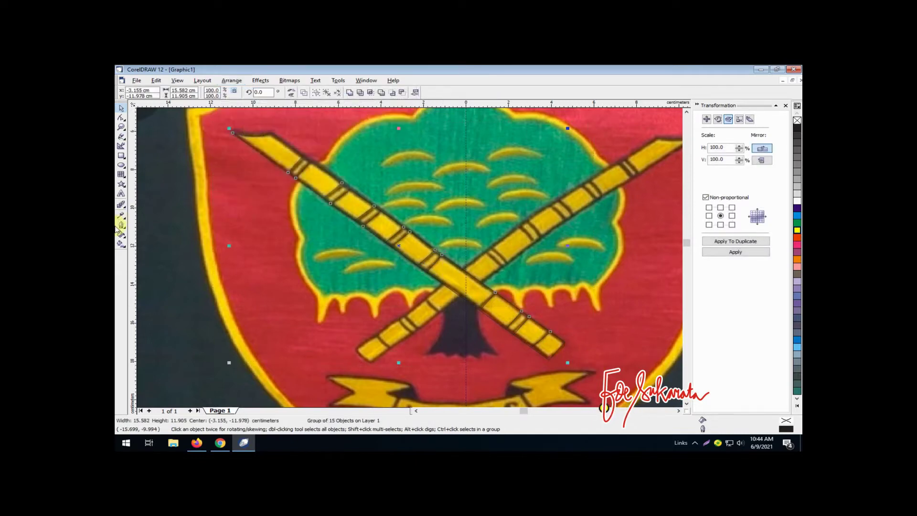
Step: Give the grouped bamboo pole a thicker outline and fill it with yellow
left_click(121, 224)
left_click(140, 229)
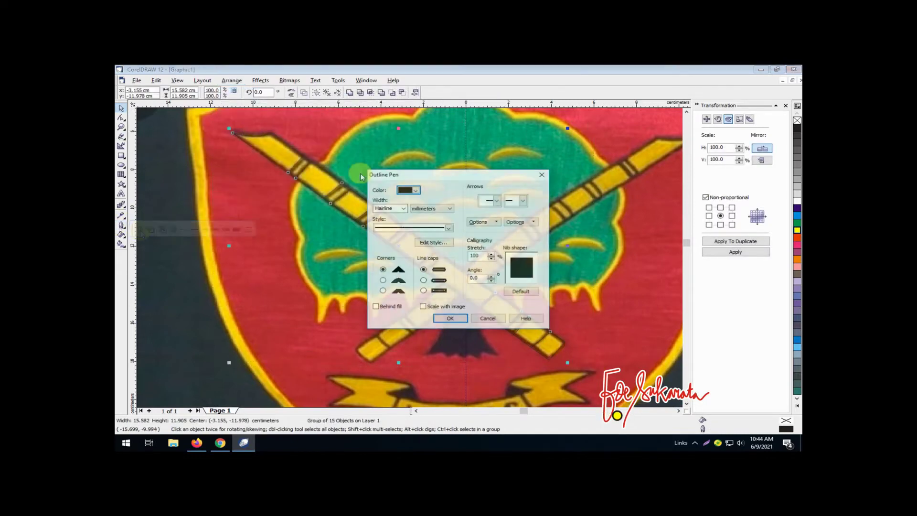
left_click(404, 209)
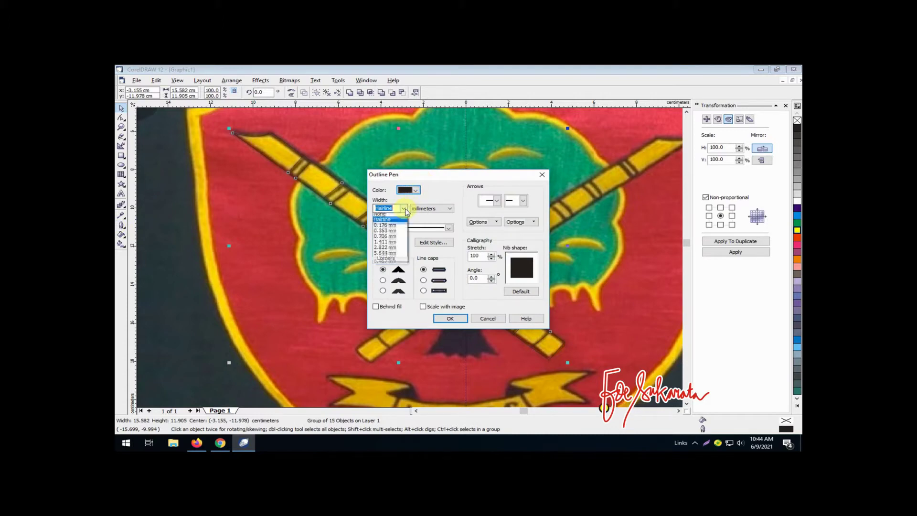
left_click(397, 239)
left_click(437, 319)
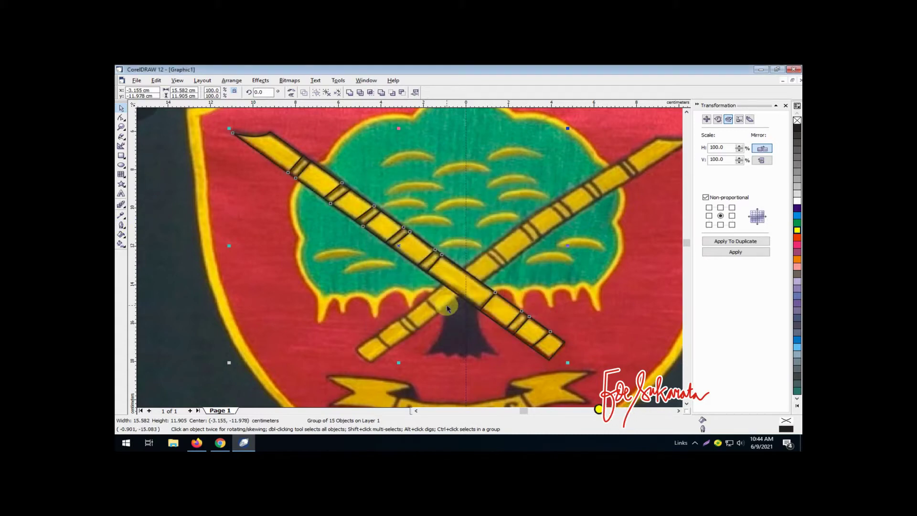
left_click(797, 229)
key("Escape")
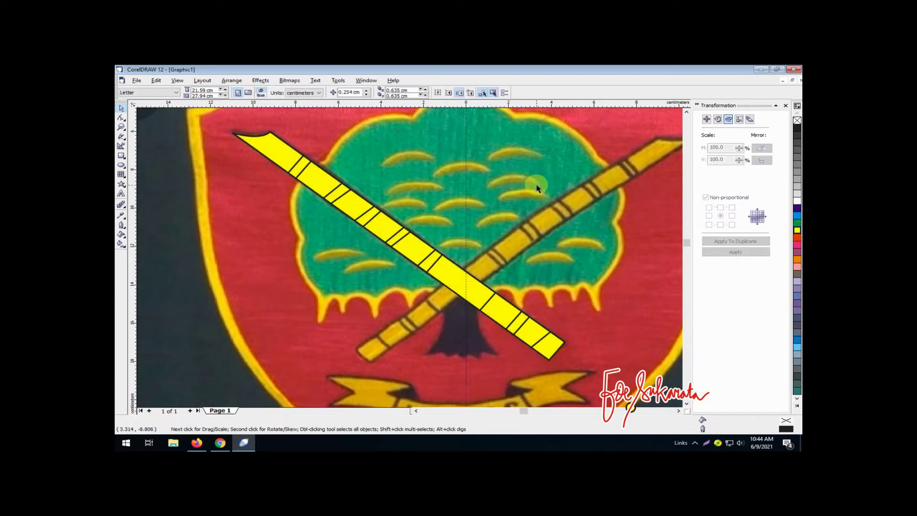
Step: Start a Bezier outline at the tree crown's top centre and trace straight segments down its left side through the notches between the lobes
scroll(537, 187, "down", 2)
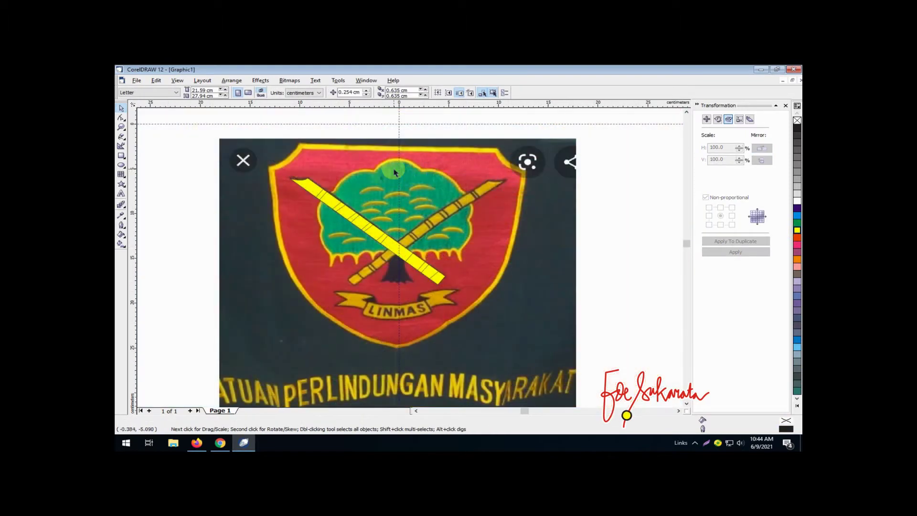
scroll(346, 162, "up", 2)
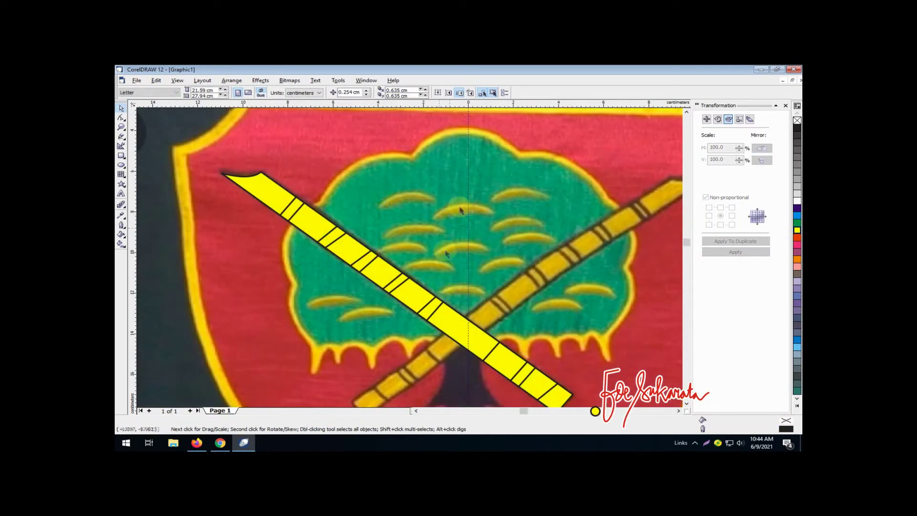
left_click_drag(122, 138, 150, 140)
left_click(468, 129)
left_click(410, 159)
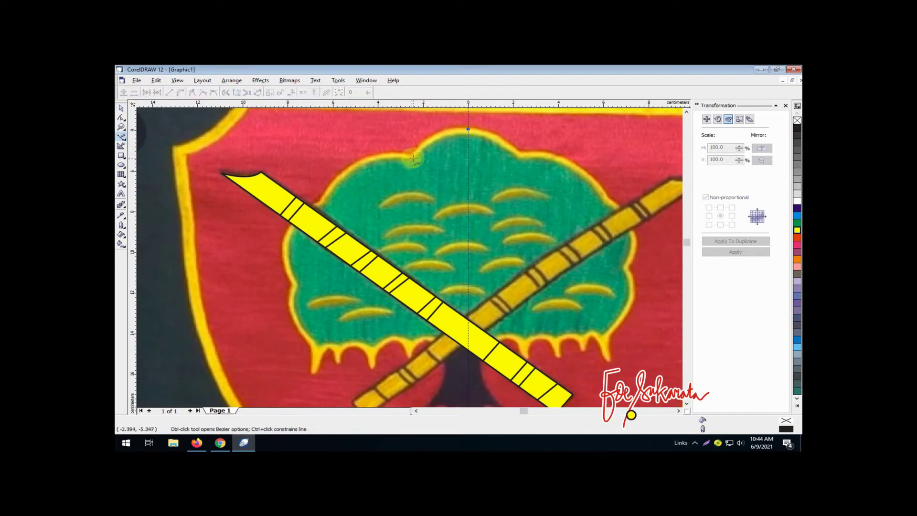
left_click(319, 204)
left_click(293, 282)
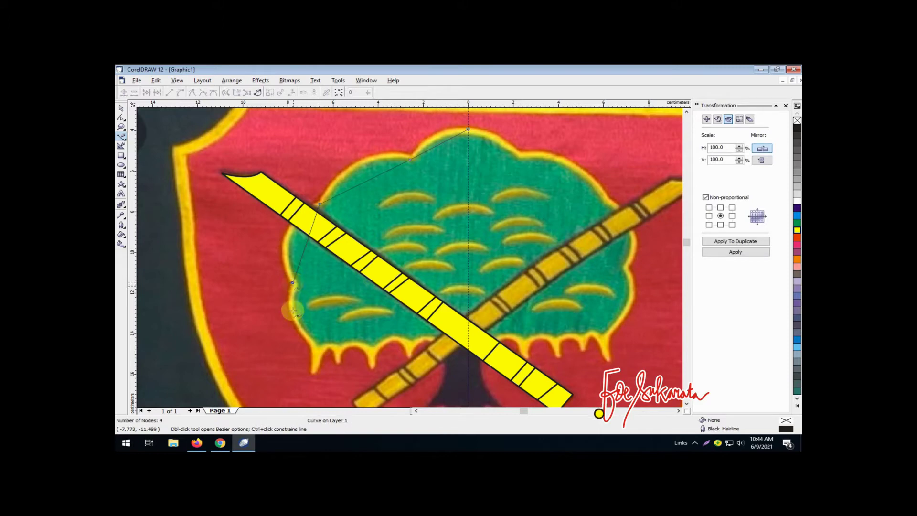
Step: Continue the crown outline through the tips of the hanging fringe along its lower left edge and end it on the vertical centre guideline
left_click(310, 342)
left_click(314, 373)
left_click(338, 364)
left_click(373, 368)
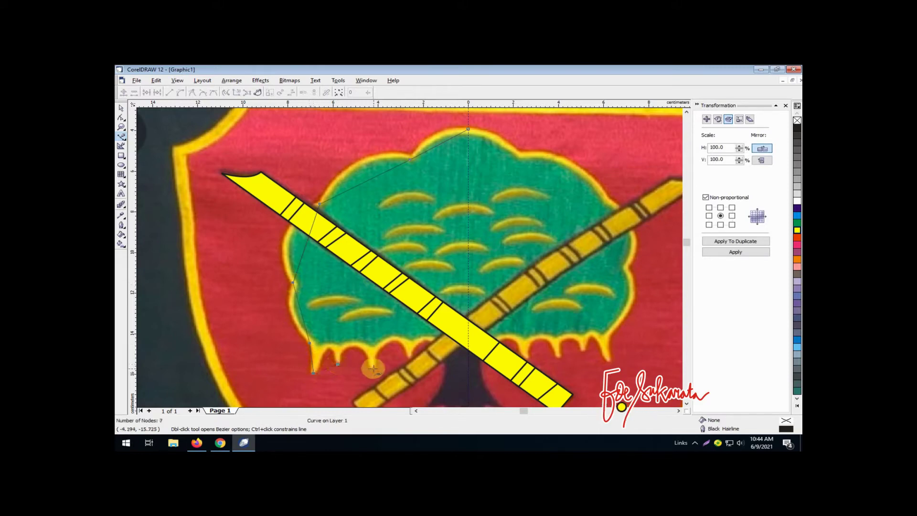
left_click(408, 356)
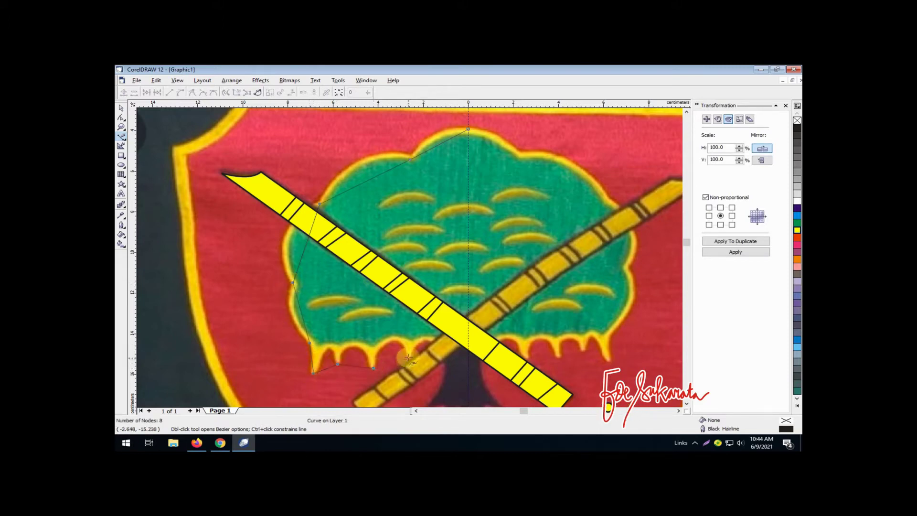
left_click(442, 348)
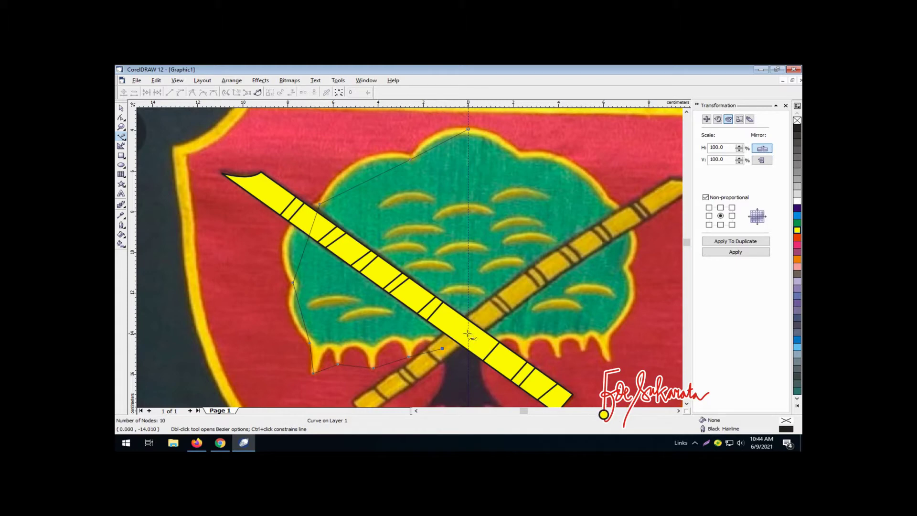
left_click(468, 334)
Step: Convert the half-crown outline's segments to curves and bend them to follow the photo's lobes and hanging fringe
left_click(120, 117)
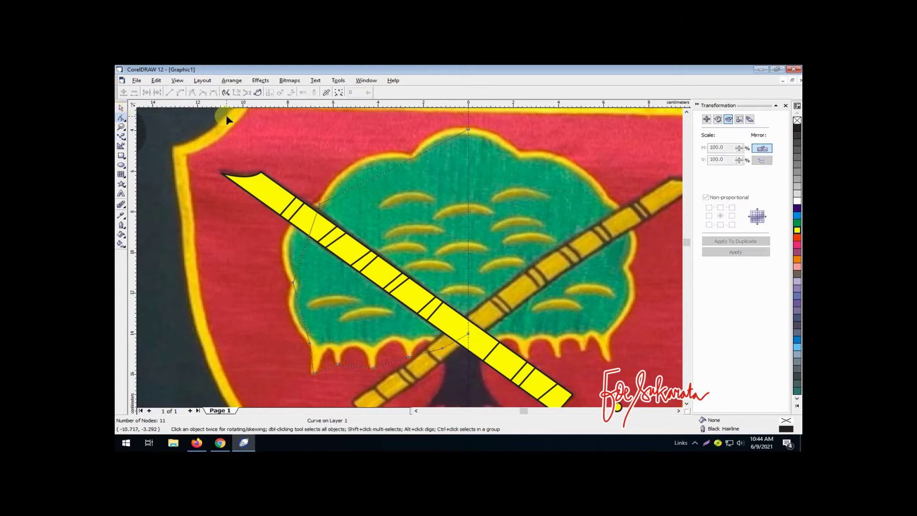
key("ctrl+a")
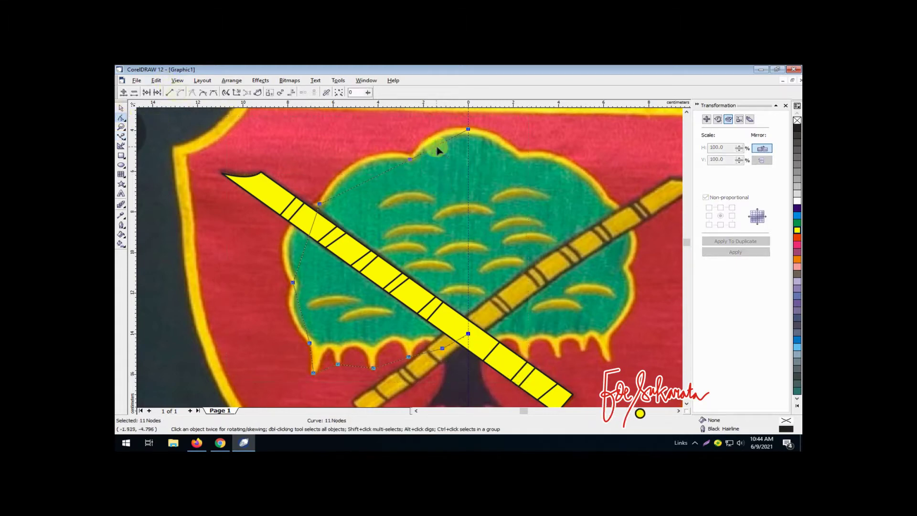
left_click_drag(437, 149, 436, 139)
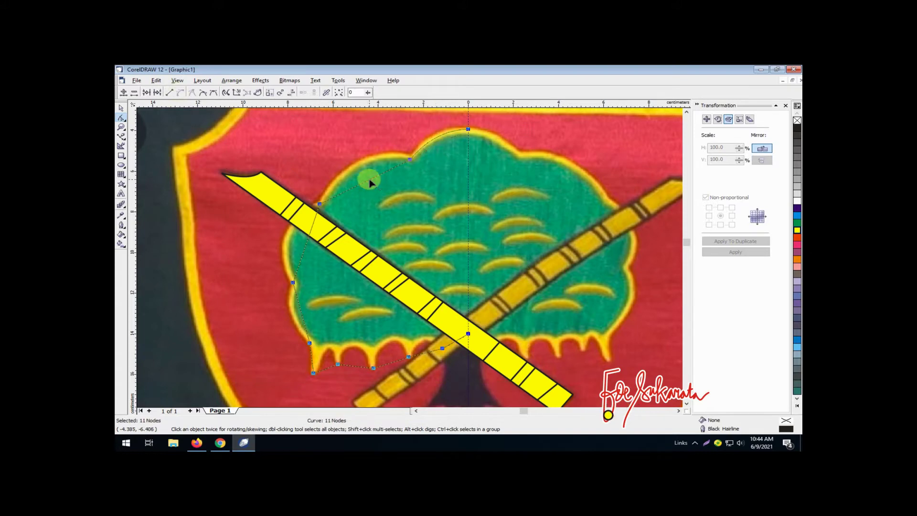
left_click_drag(370, 182, 363, 163)
left_click_drag(308, 243, 291, 244)
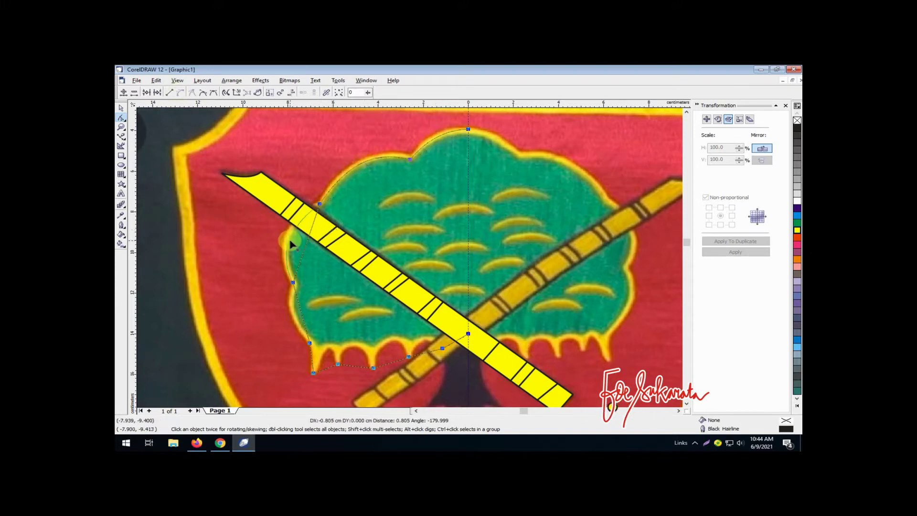
left_click(304, 314)
left_click_drag(302, 317, 297, 317)
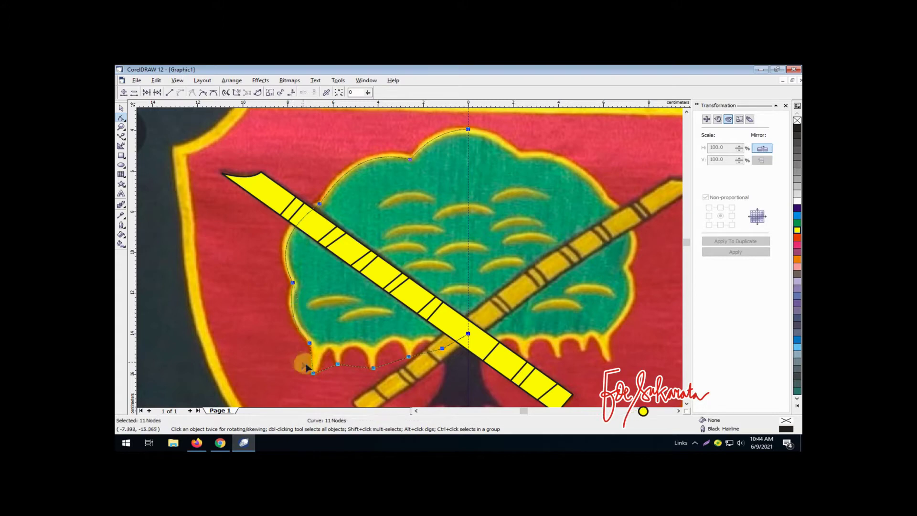
left_click_drag(324, 370, 443, 354)
Step: Trace the left half of the tree trunk with a five-node Bezier path from the base at the centre guideline up to the bamboo crossing
left_click(121, 137)
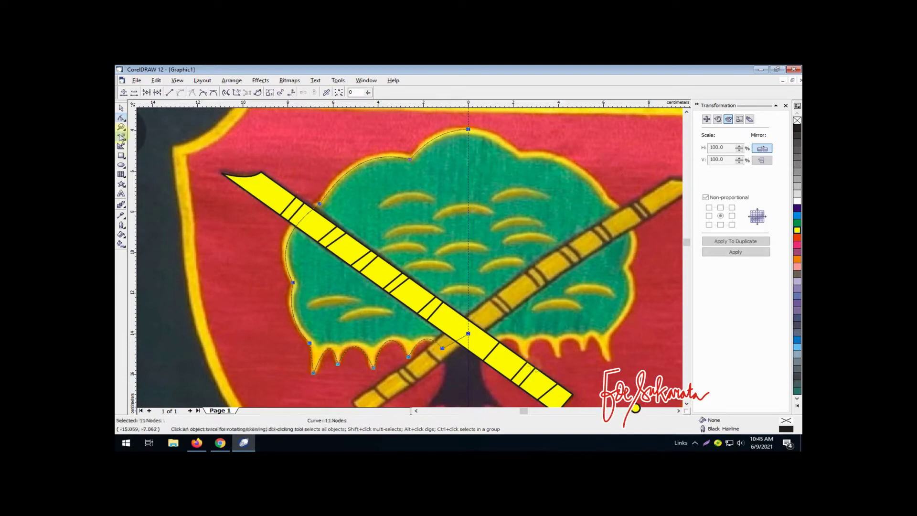
scroll(688, 405, "down", 3)
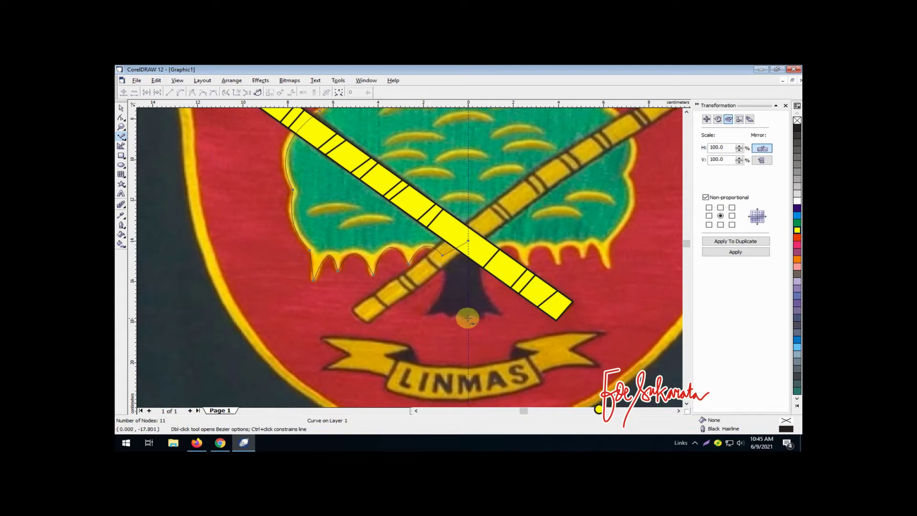
left_click(468, 317)
left_click(451, 318)
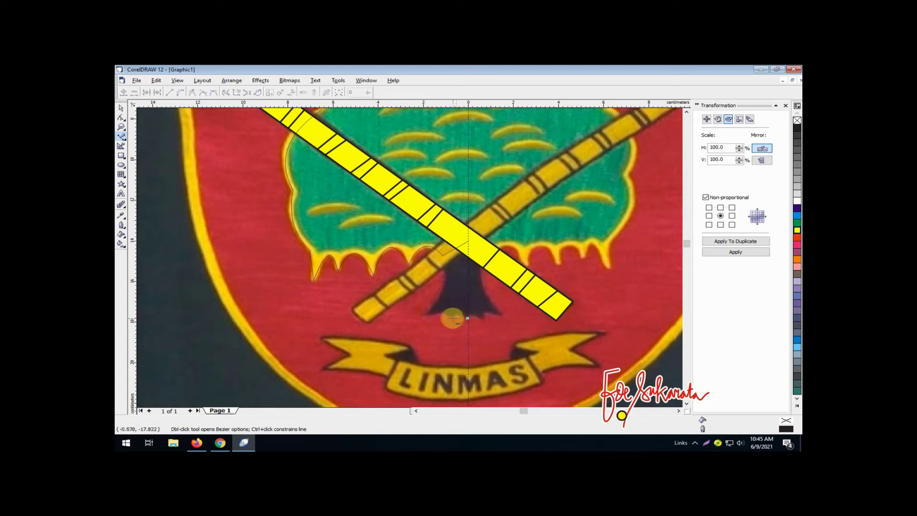
left_click(425, 315)
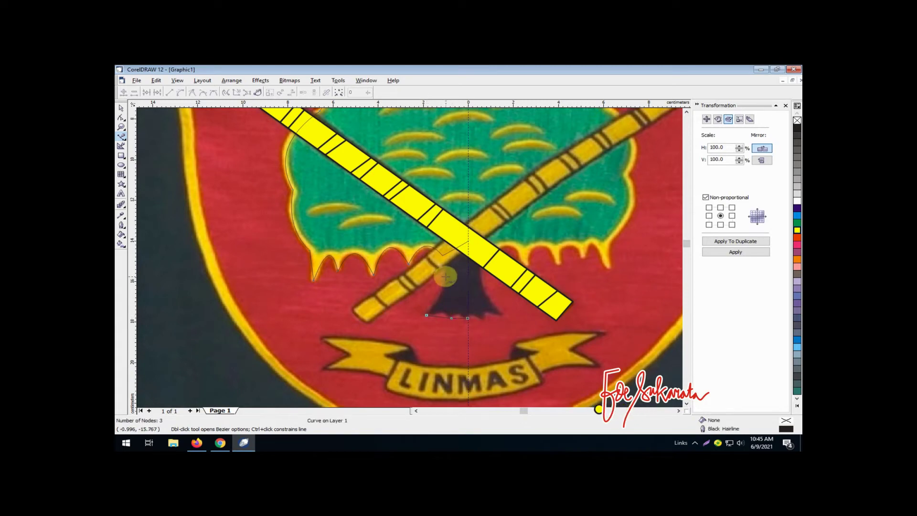
left_click(442, 255)
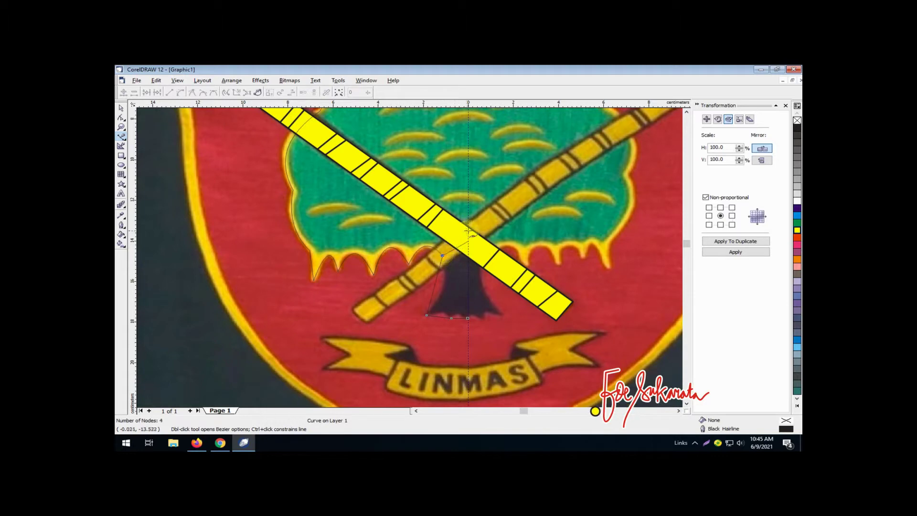
left_click(468, 230)
Step: Convert the half-trunk path's segments to curves and bend its root edge and side to match the photo
key("space")
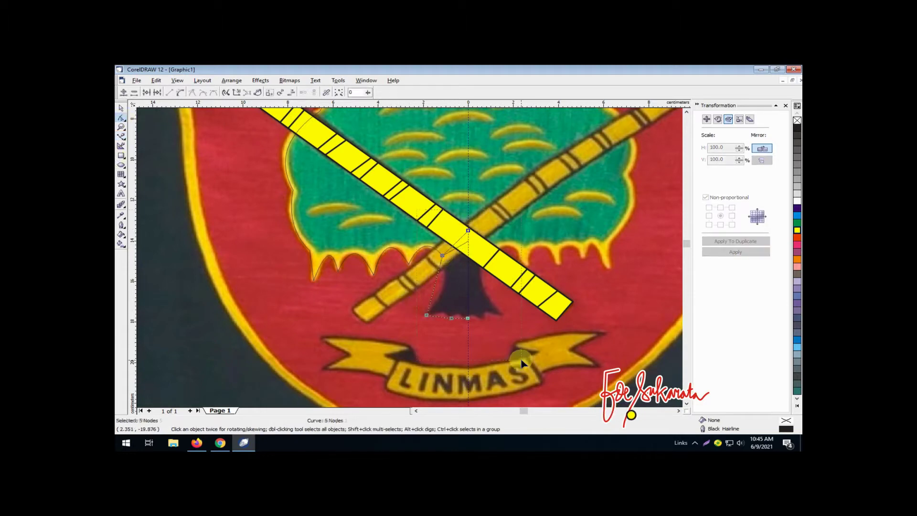
left_click(466, 328)
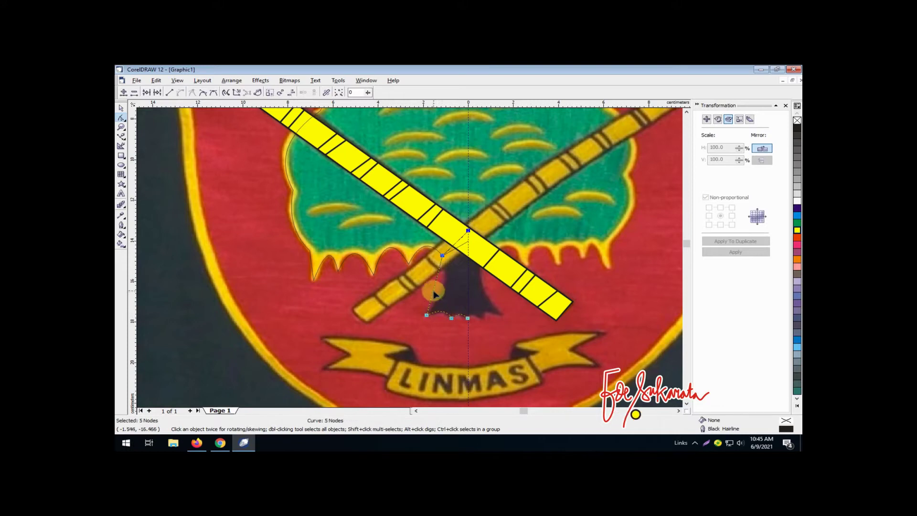
left_click_drag(433, 293, 441, 297)
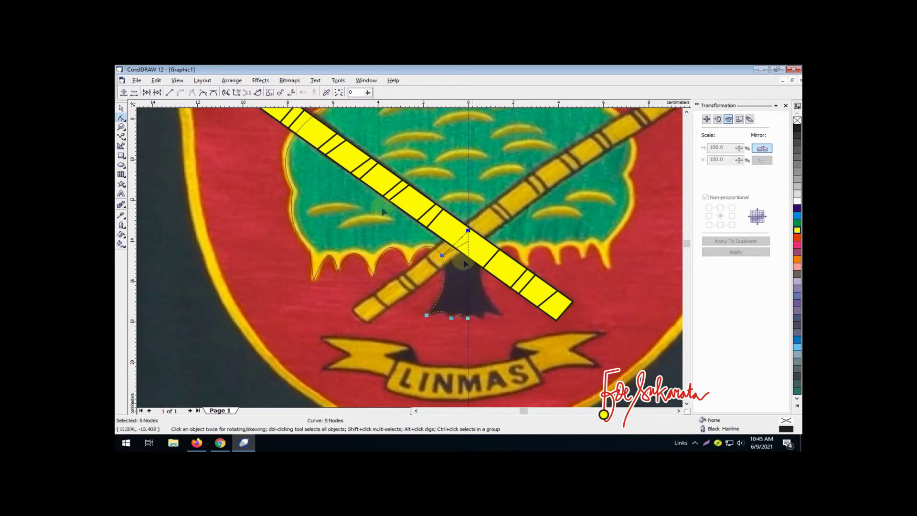
left_click(686, 112)
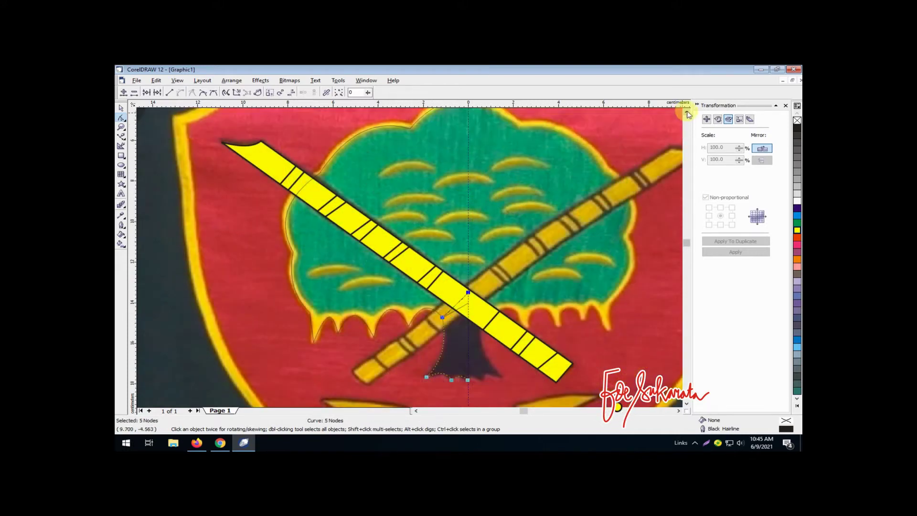
scroll(362, 212, "down", 2)
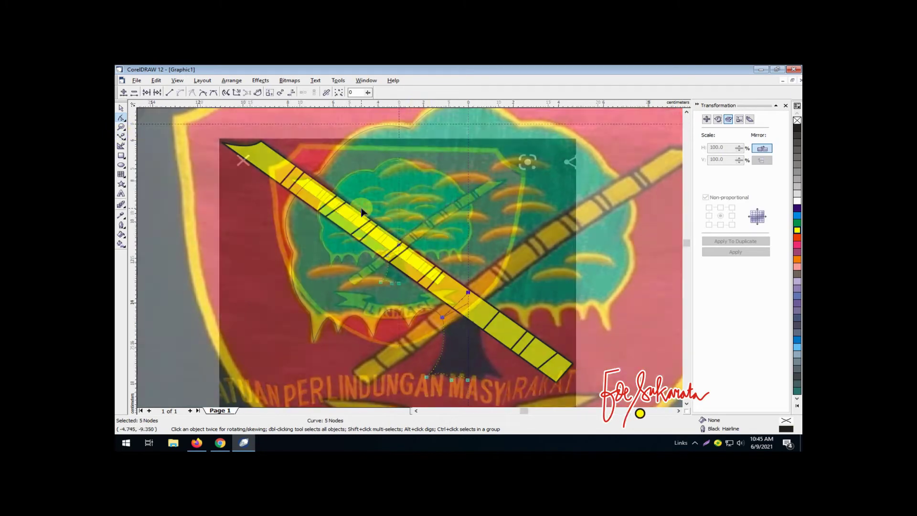
Step: Trace the left half of the shield with a four-node Bezier path from the top centre guideline around to the bottom tip
left_click(120, 137)
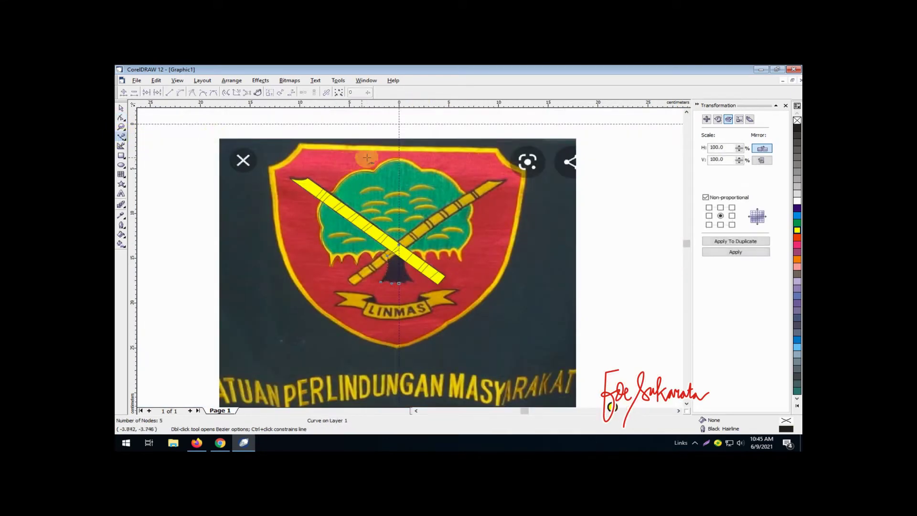
left_click(399, 149)
left_click(300, 147)
left_click(271, 168)
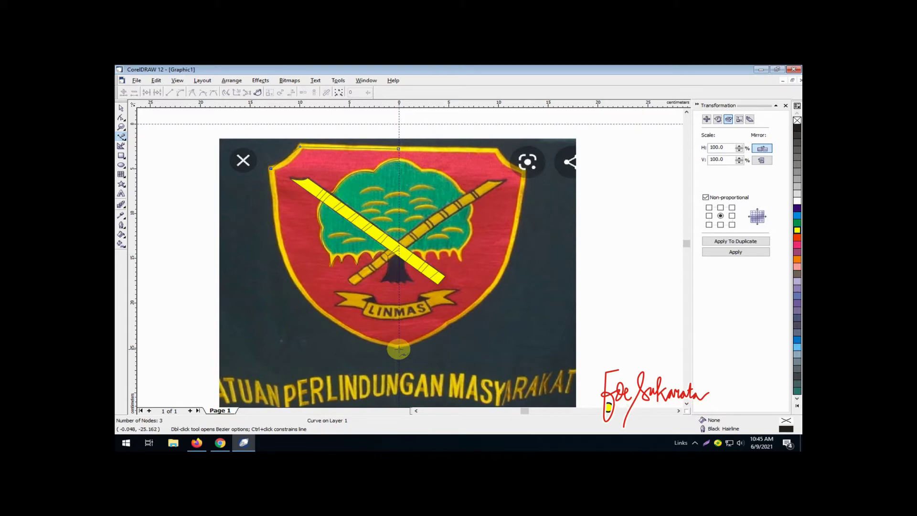
Step: Convert the half-shield's notched corner and long side segments to curves and bend them to follow the photo's yellow border
left_click(121, 119)
left_click(288, 155)
right_click(288, 157)
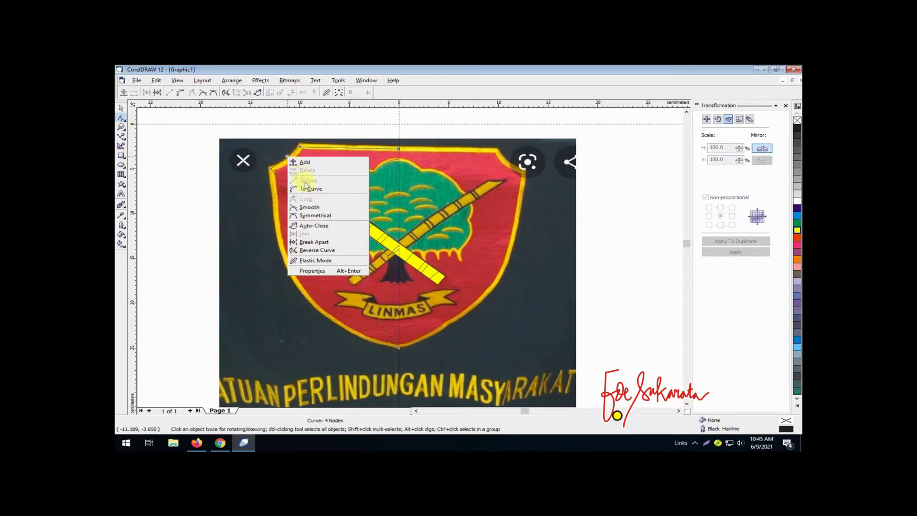
left_click(286, 158)
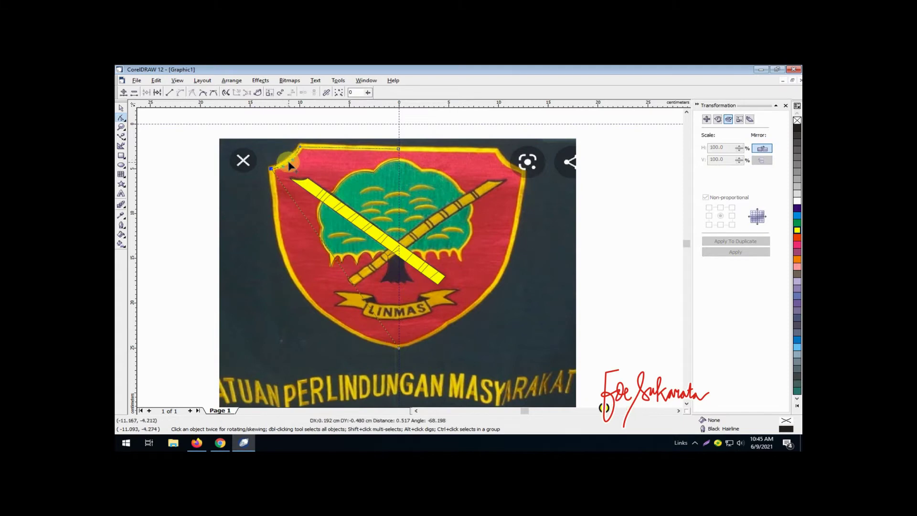
right_click(336, 262)
left_click(356, 289)
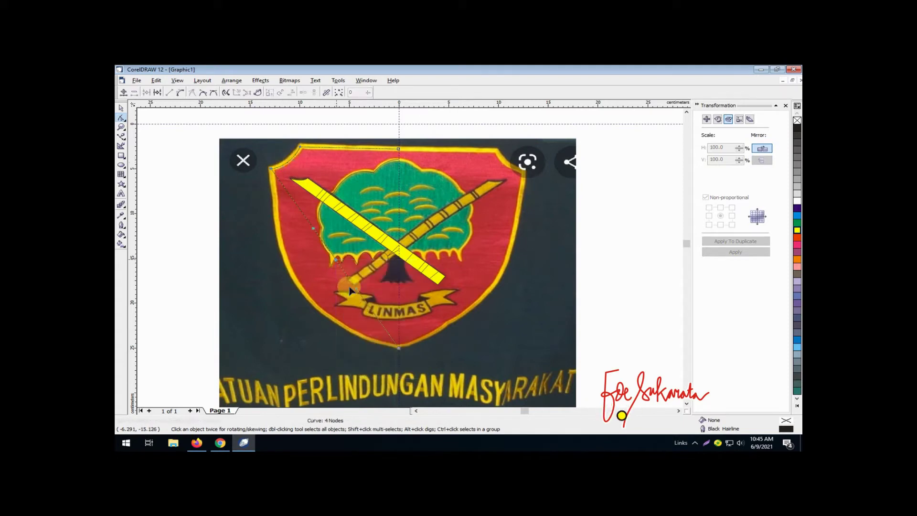
left_click_drag(345, 276, 307, 293)
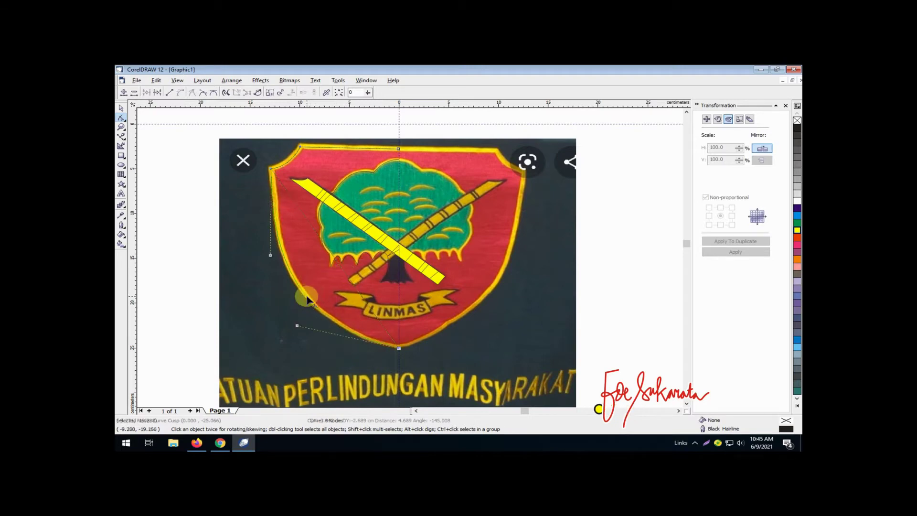
Step: Draw a closed two-node path over the lower left leaf highlight and curve its segments into a thin crescent
left_click_drag(304, 174, 394, 253)
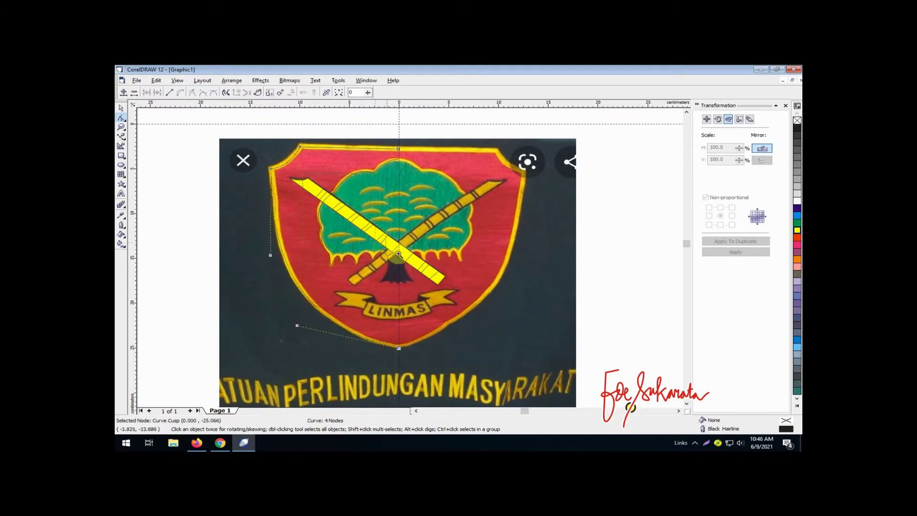
left_click(121, 136)
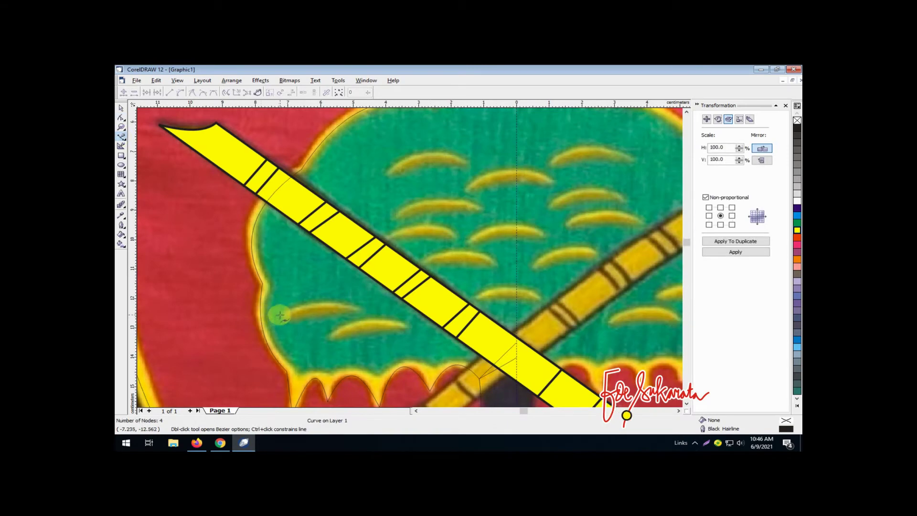
left_click(358, 309)
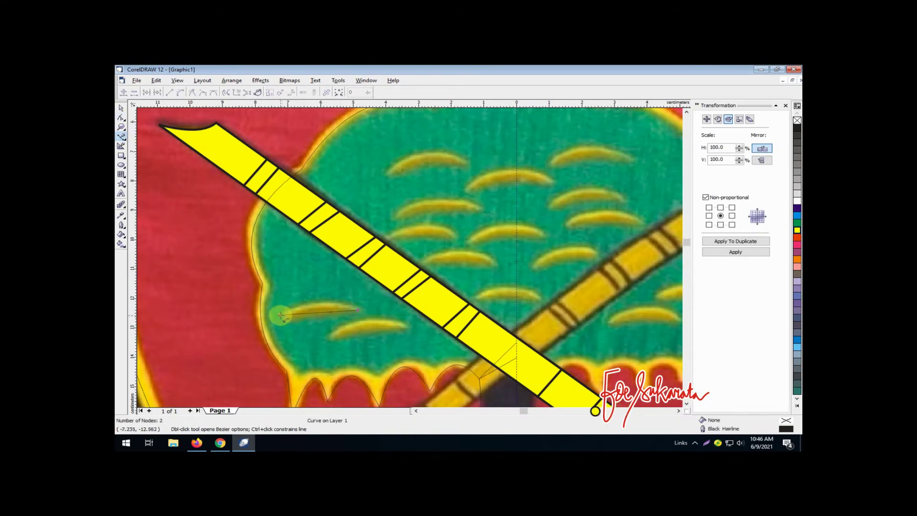
left_click(281, 315)
key("F10")
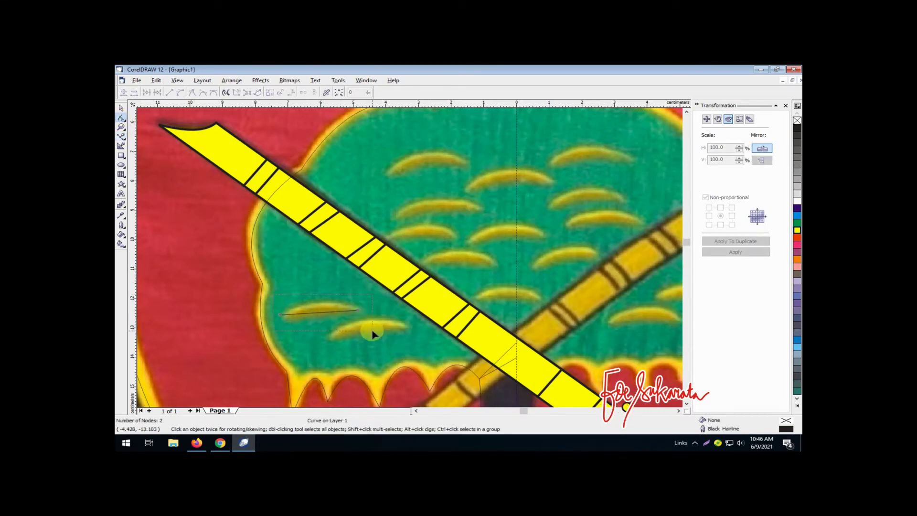
left_click(180, 92)
left_click_drag(321, 313, 319, 313)
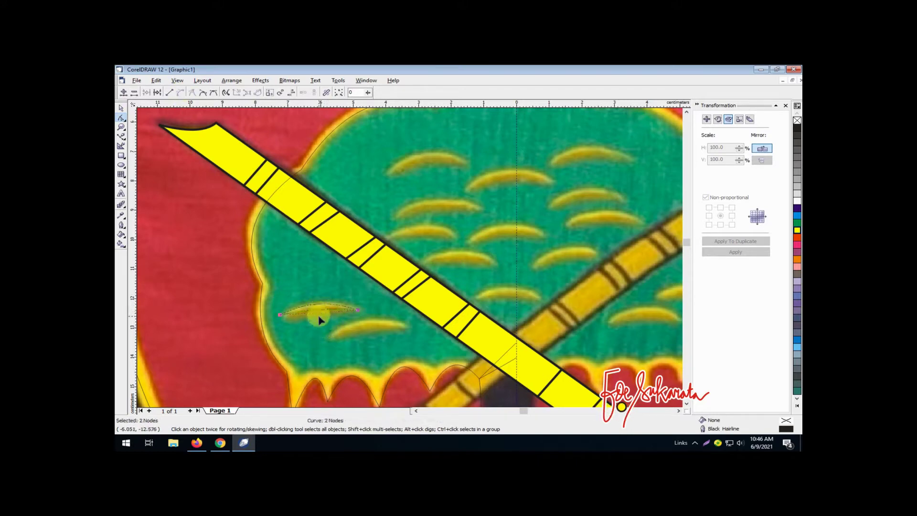
Step: Copy and paste the leaf crescent and place the copy over the neighbouring highlight below the bamboo pole
key("space")
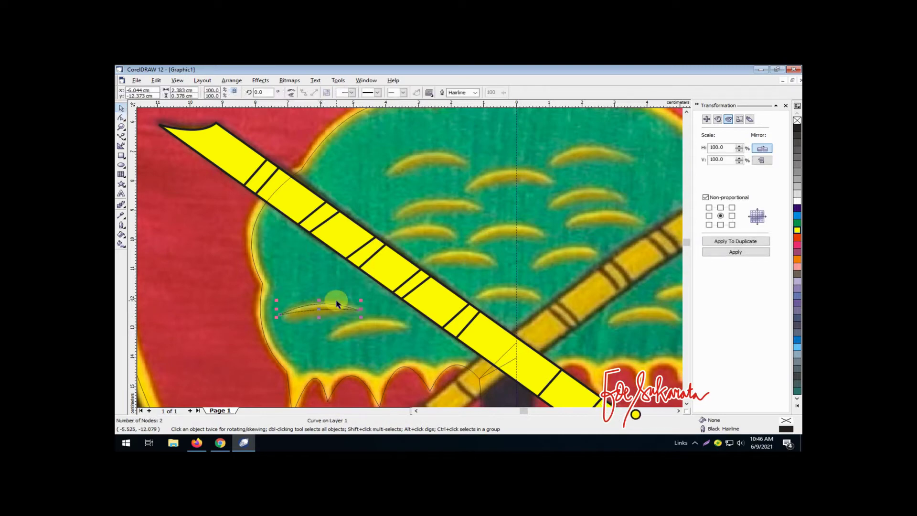
left_click(156, 80)
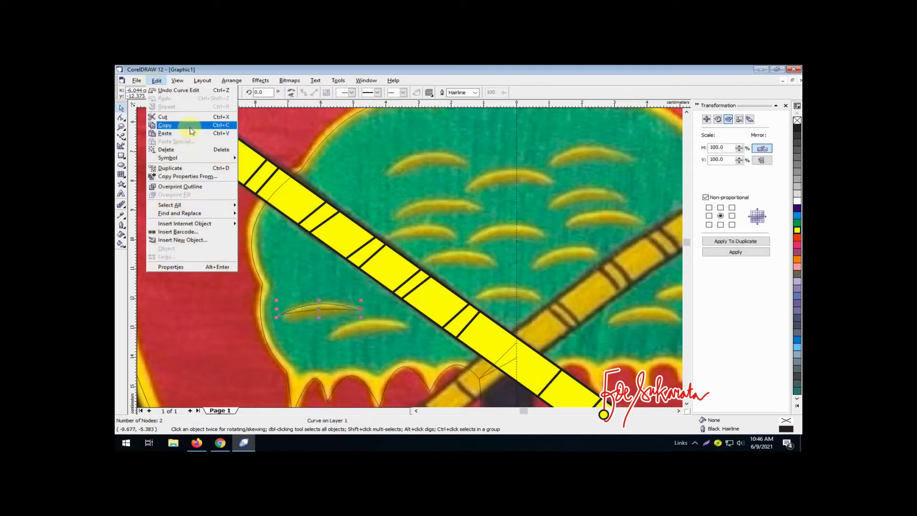
left_click(190, 126)
left_click(157, 81)
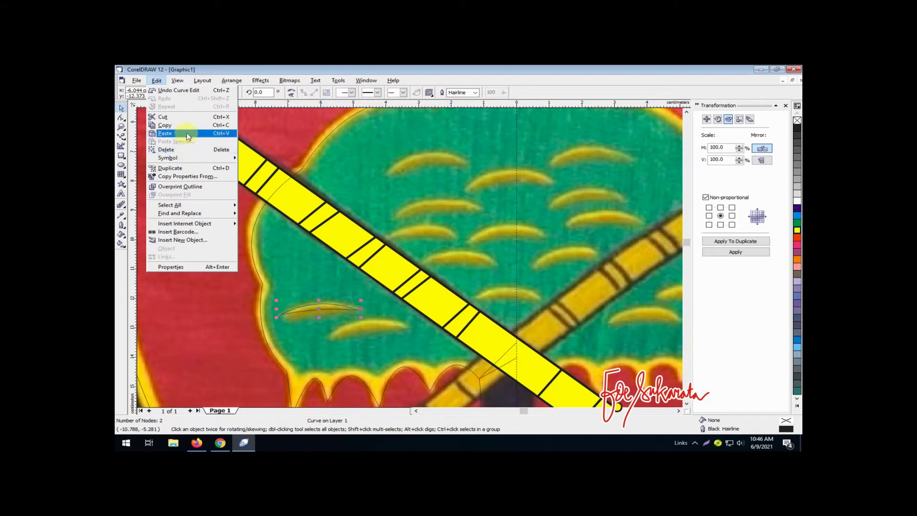
left_click(187, 133)
left_click_drag(314, 309, 367, 330)
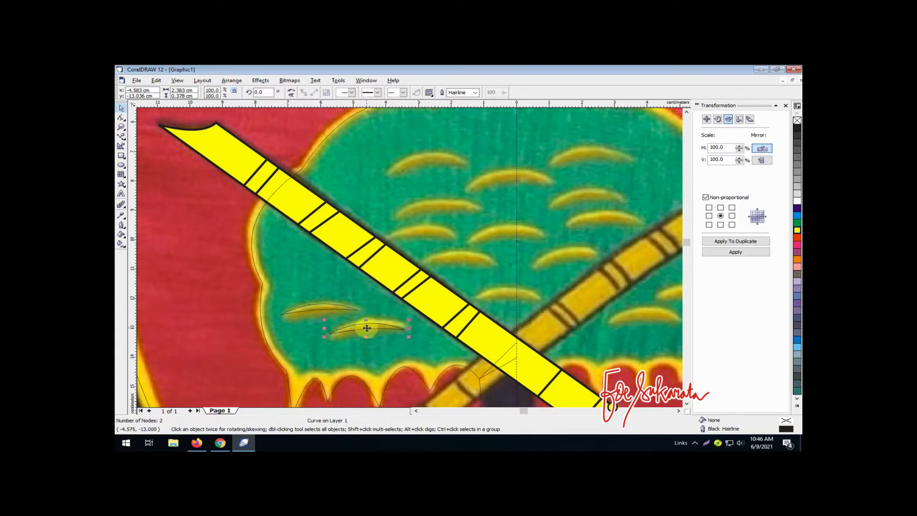
Step: Place a copy of the crescent on the uppermost left leaf highlight and rotate it about 7° to match the photo
left_click_drag(366, 329, 422, 163)
left_click(424, 168)
left_click(423, 170)
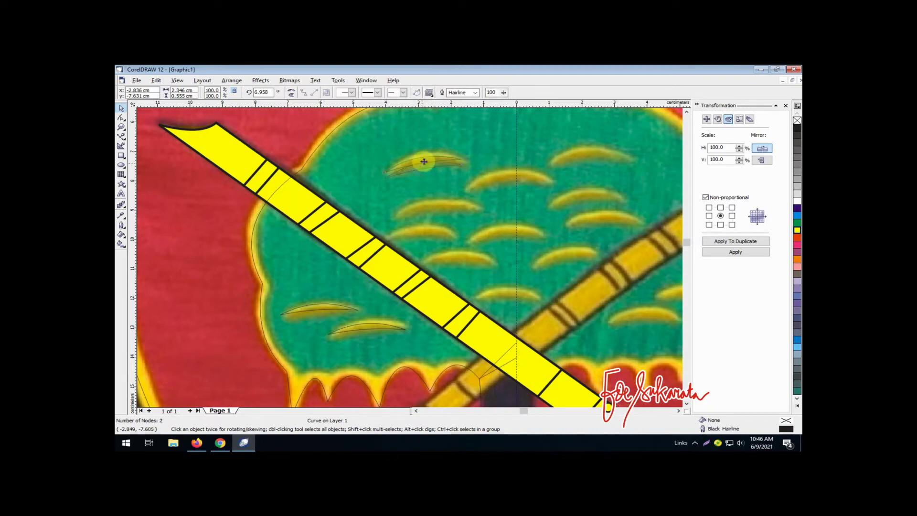
Step: Place another crescent copy on the second highlight above the bamboo pole and rotate it to match the photo
left_click_drag(420, 158, 479, 203)
left_click(477, 200)
left_click(429, 205)
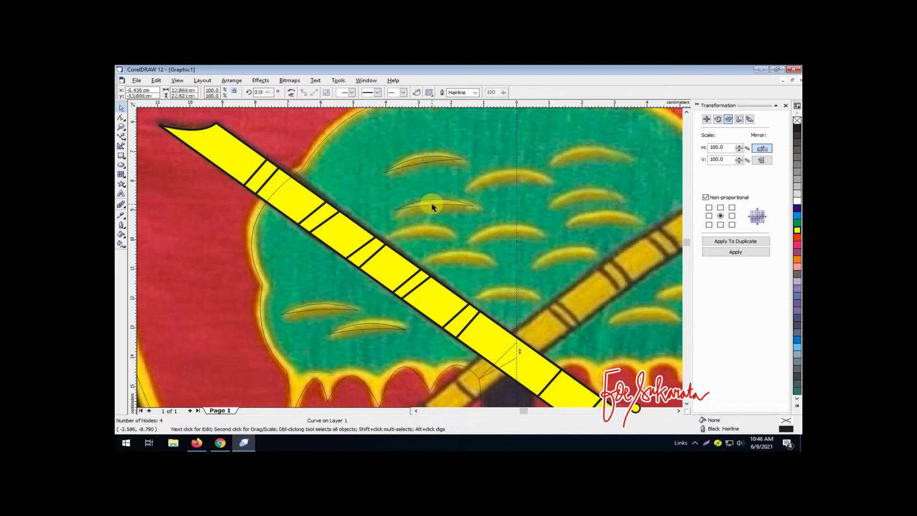
left_click_drag(436, 202, 441, 206)
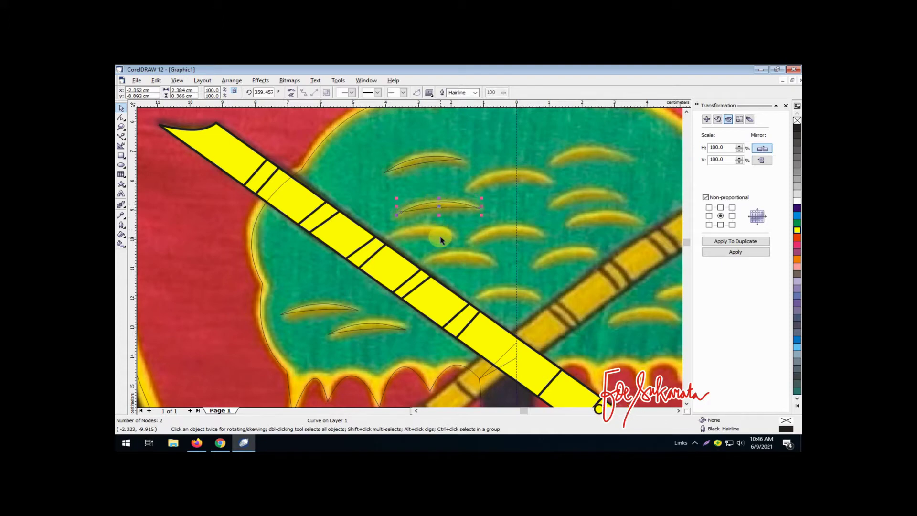
Step: Copy the crescent onto the two remaining leaf highlights between the bamboo pole and the centre guideline
left_click_drag(436, 205, 429, 230)
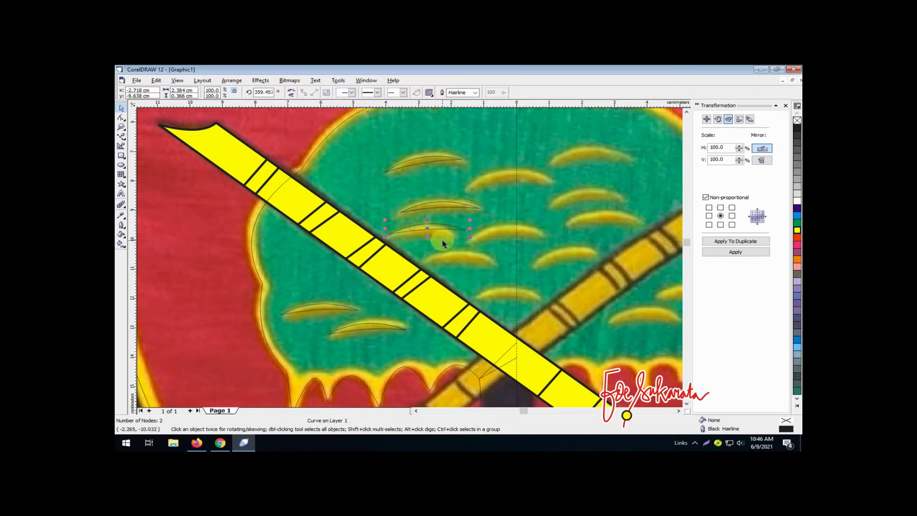
left_click_drag(429, 228, 464, 257)
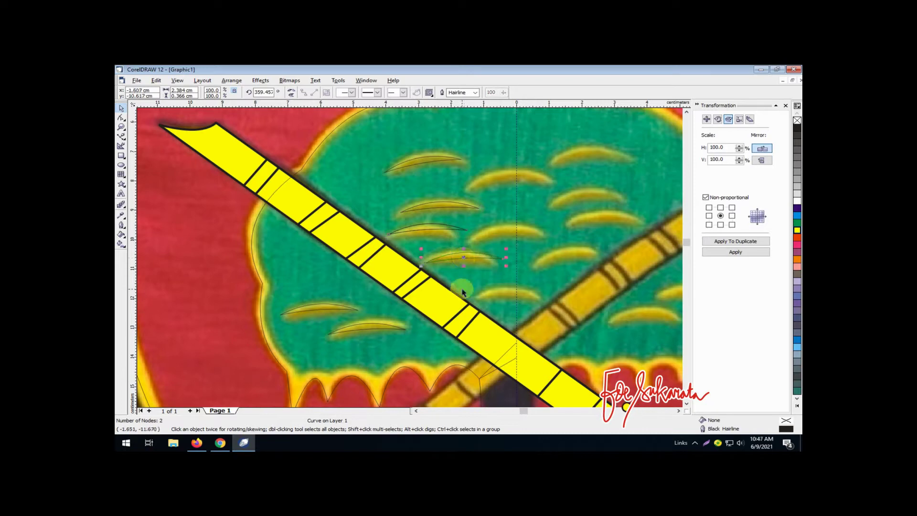
Step: Deselect everything and set the nudge distance to 20 cm
key("F3")
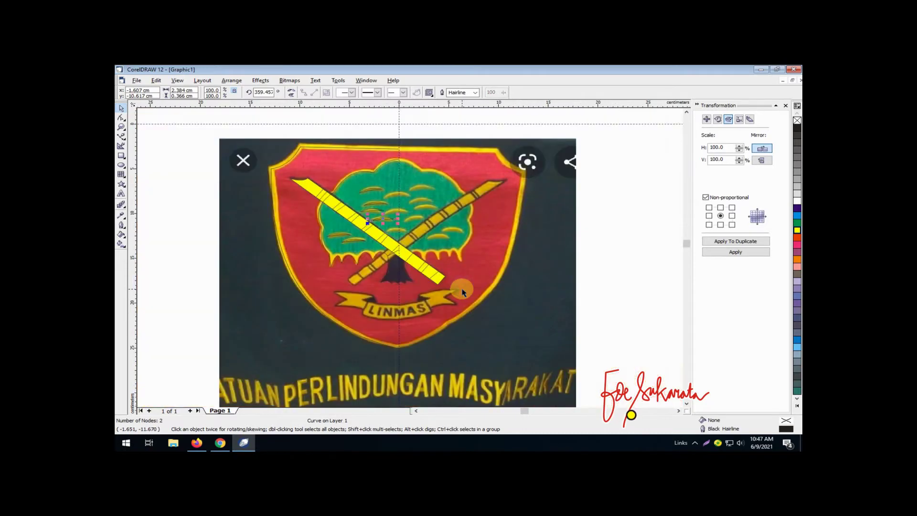
key("F3")
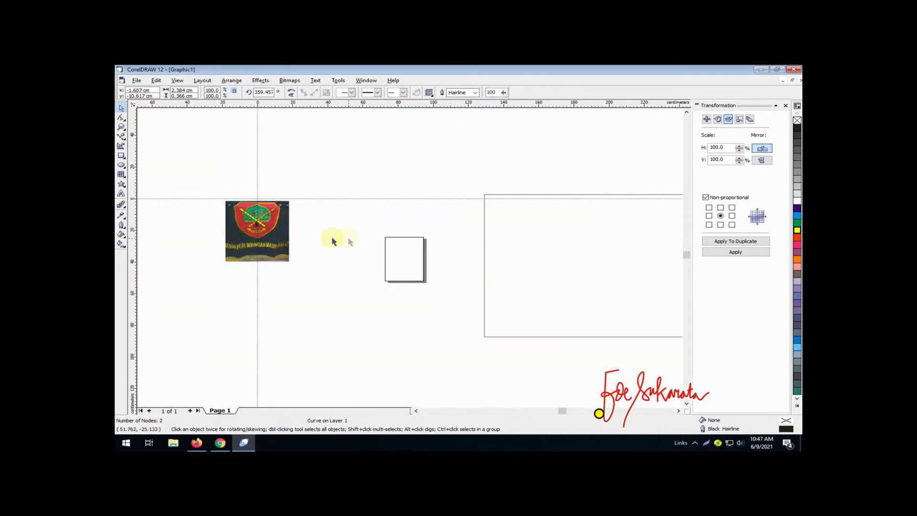
left_click(194, 198)
left_click_drag(196, 181, 365, 278)
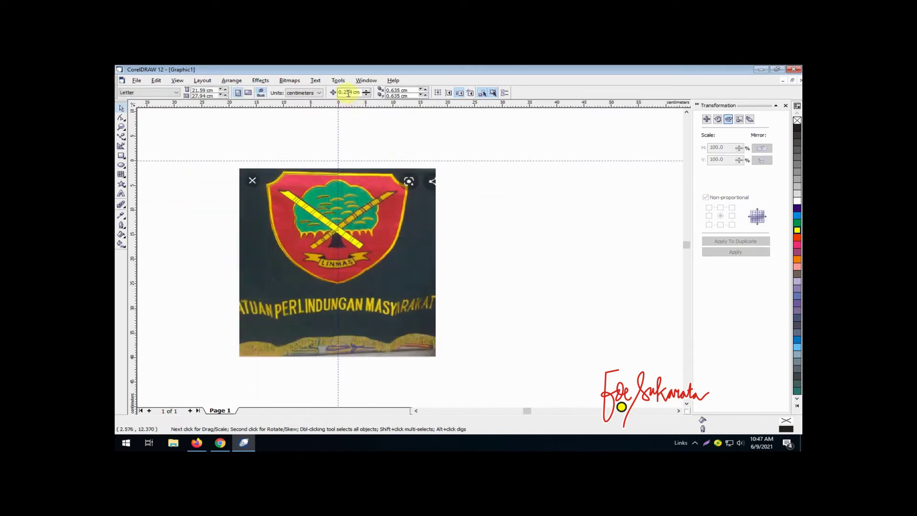
type("20")
key("Return")
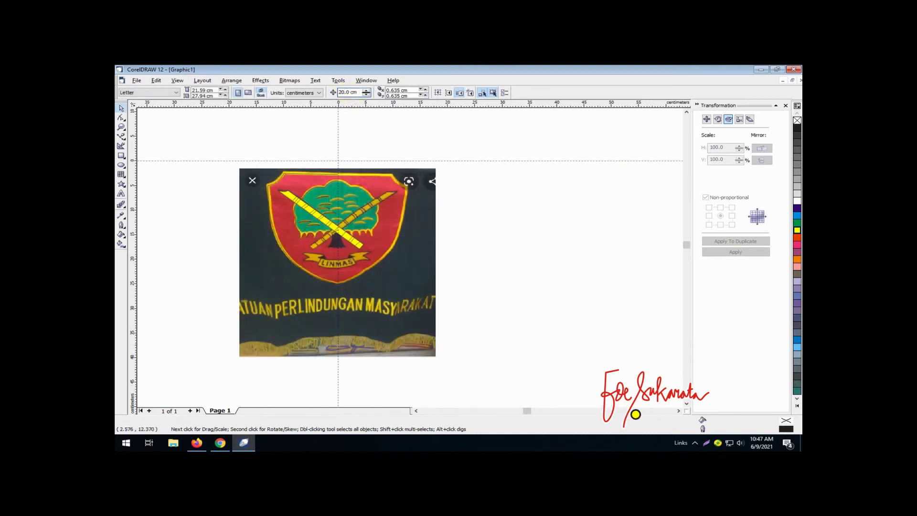
Step: Select all the traced emblem objects and nudge them 40 cm to the right, clear of the photo
left_click_drag(246, 146, 483, 310)
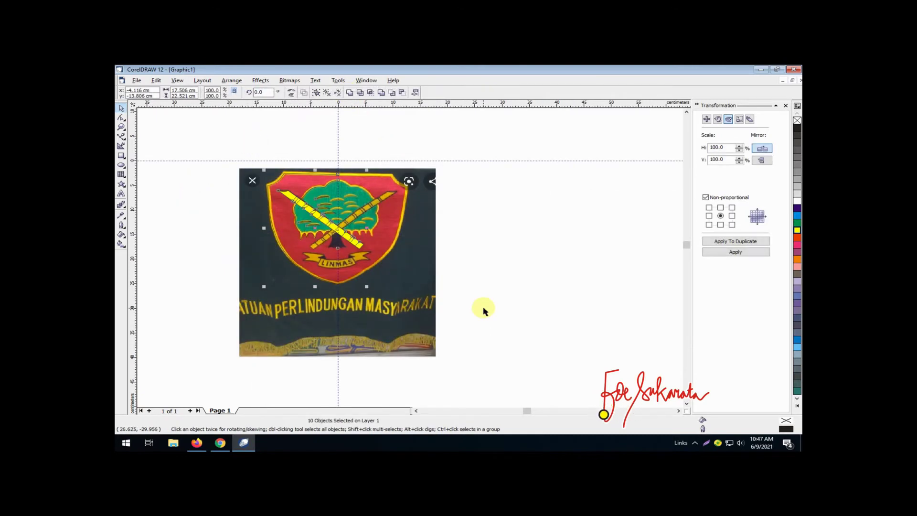
key("Right")
key("Right")
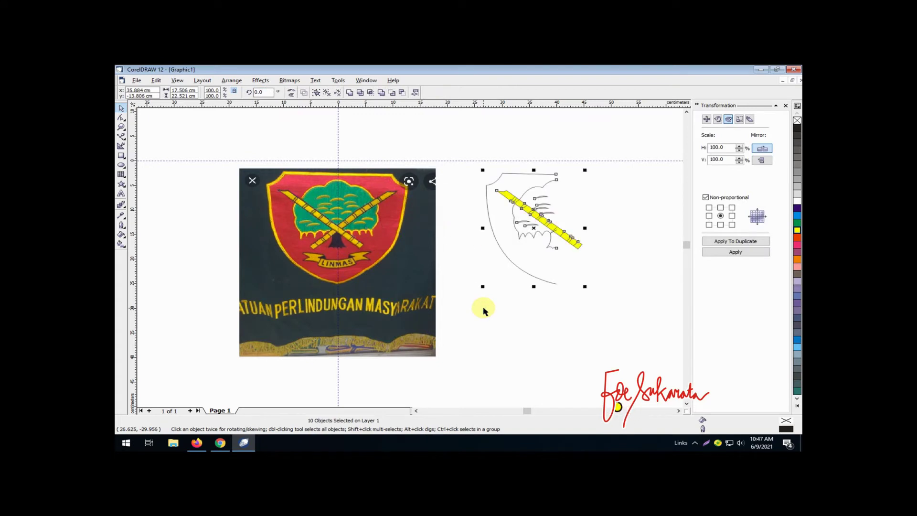
left_click(483, 311)
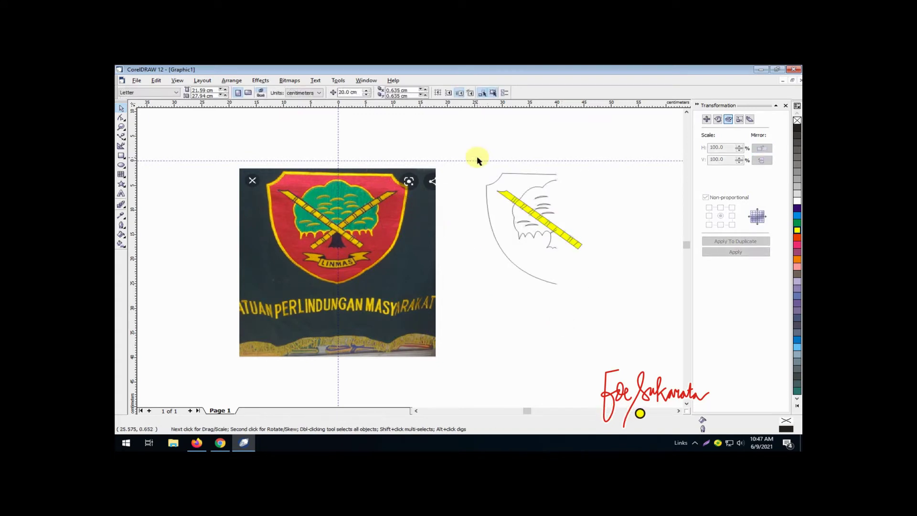
Step: Duplicate the half-shield outline, mirror the copy horizontally, and snap its top end node to the original's at the centre
left_click_drag(467, 149, 598, 298)
left_click(444, 155)
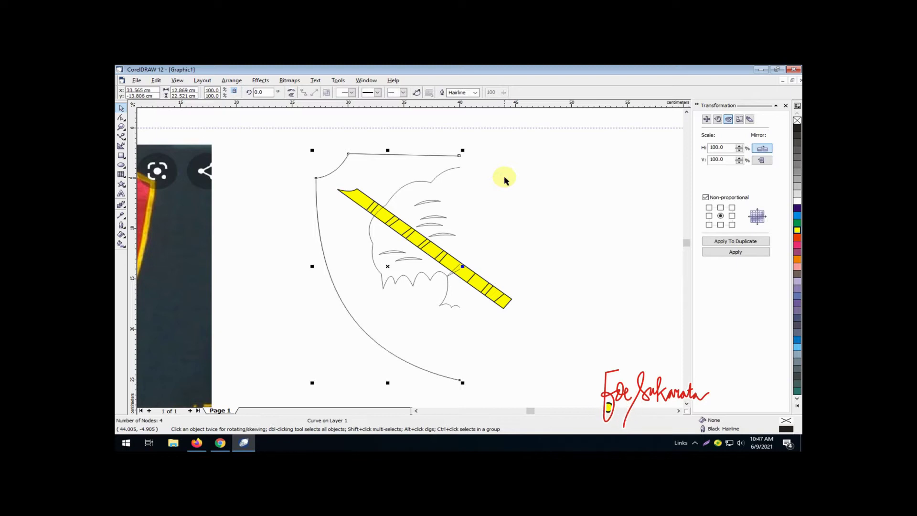
left_click_drag(368, 153, 492, 179)
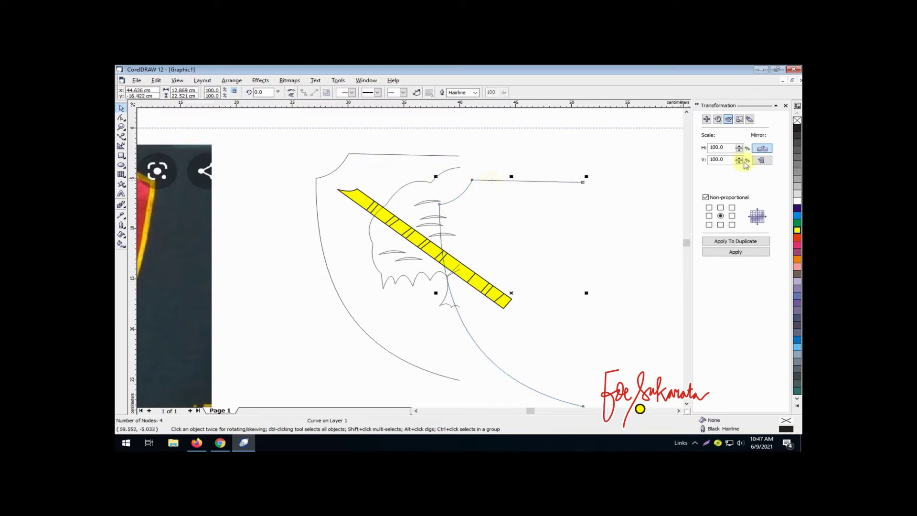
left_click(735, 252)
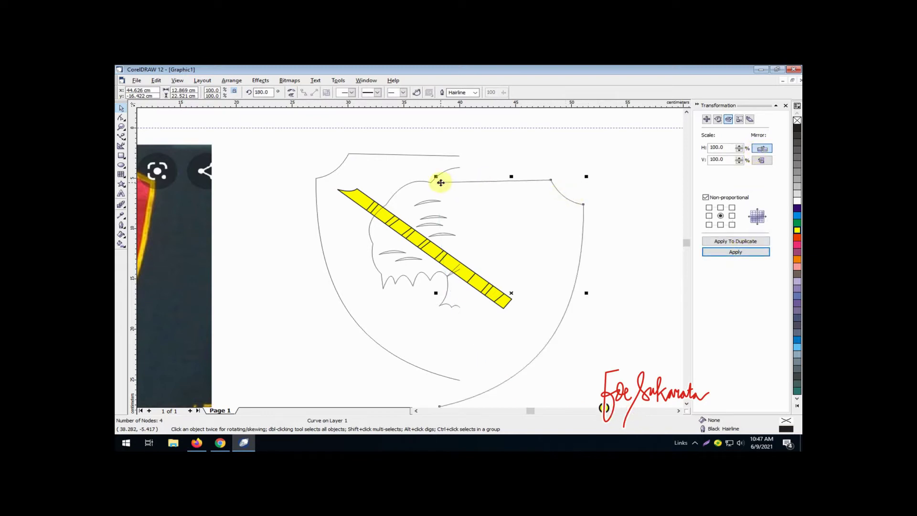
left_click_drag(441, 182, 459, 156)
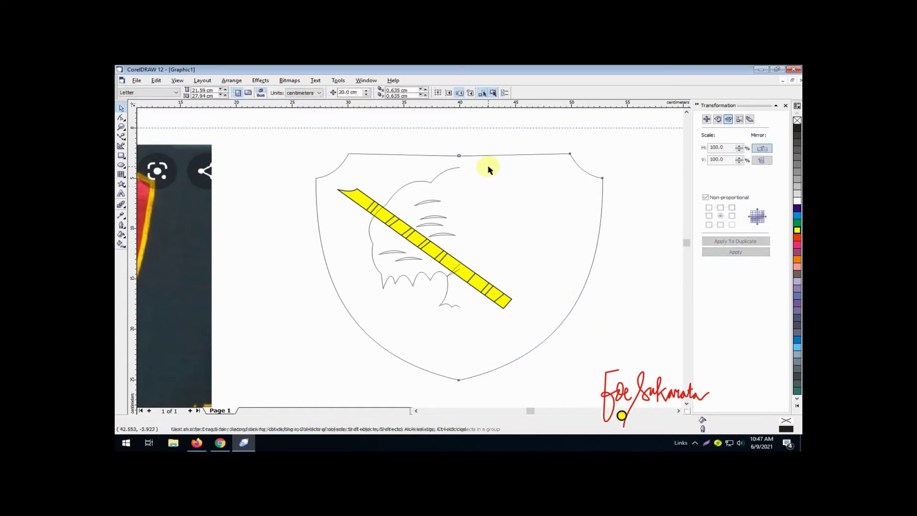
Step: Combine the two shield halves into a single curve
left_click(359, 158, "shift")
left_click(232, 80)
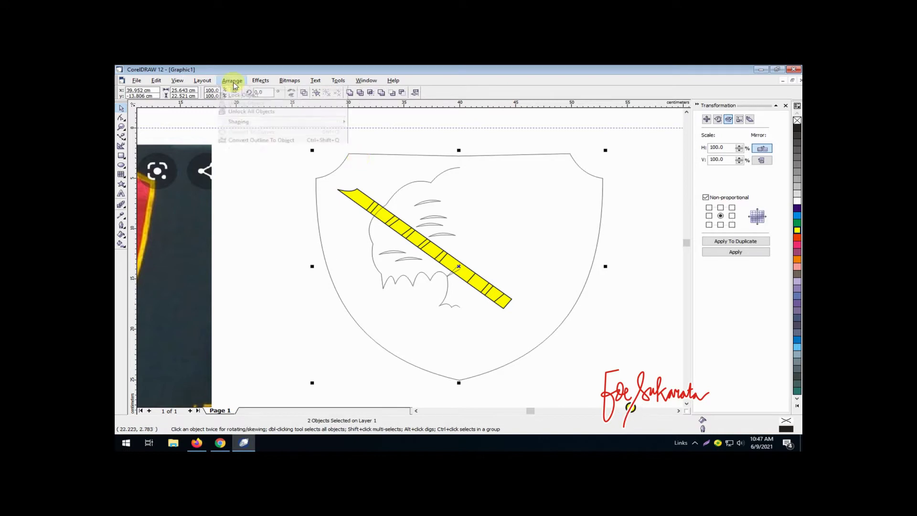
left_click(259, 158)
Step: Join the combined shield's overlapping end nodes at the top centre and at the bottom tip to close the outline
key("F10")
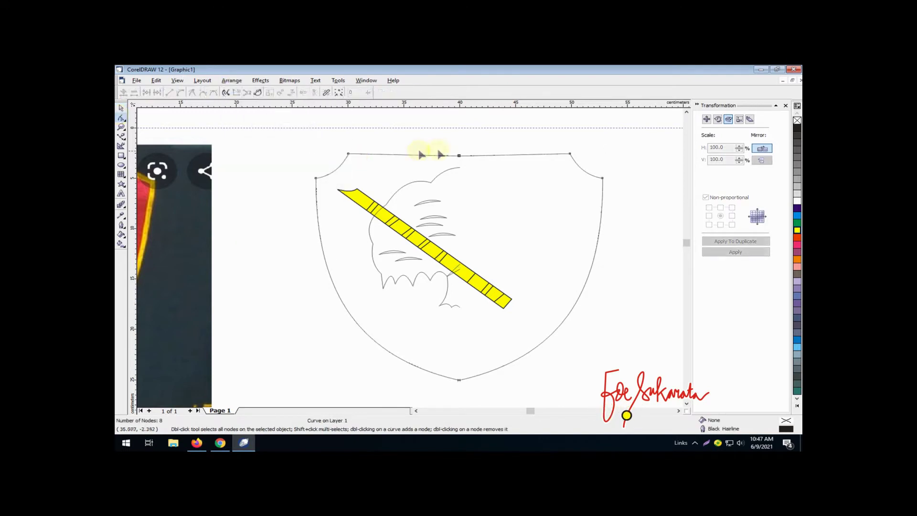
left_click_drag(469, 162, 468, 162)
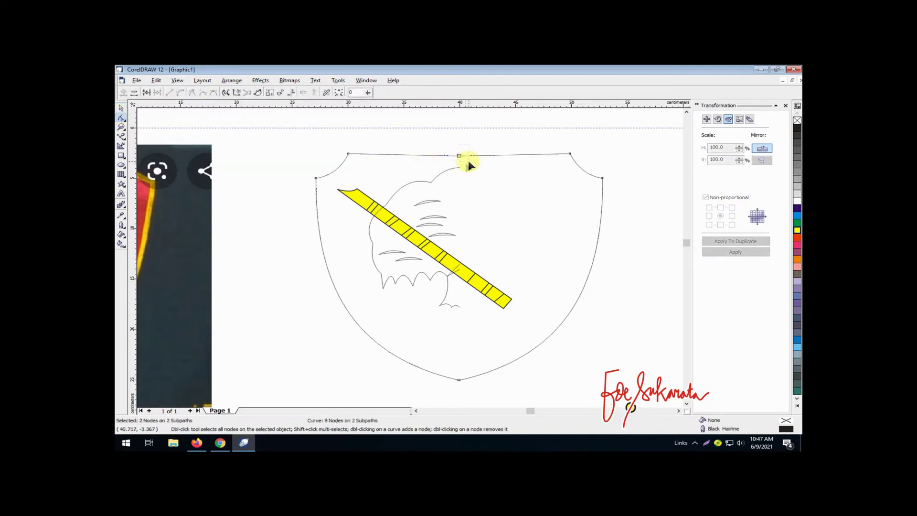
left_click(147, 93)
left_click_drag(468, 393, 468, 393)
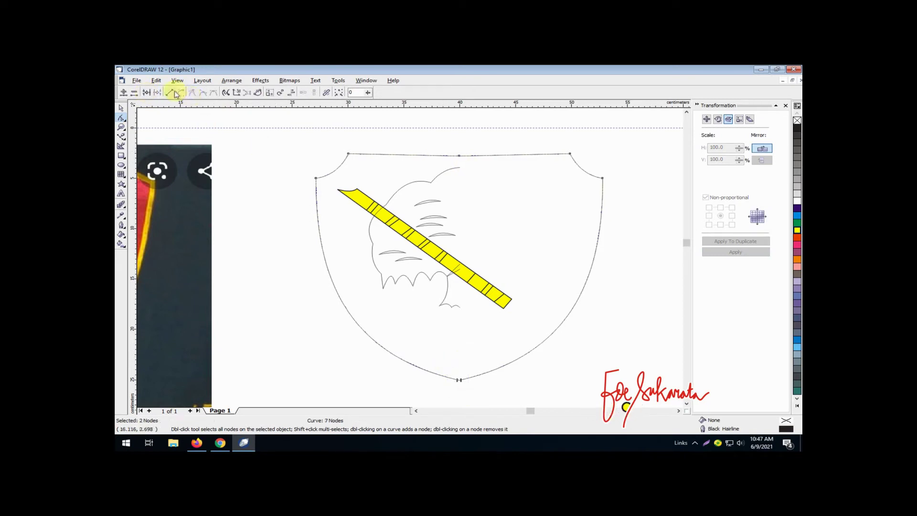
left_click(153, 93)
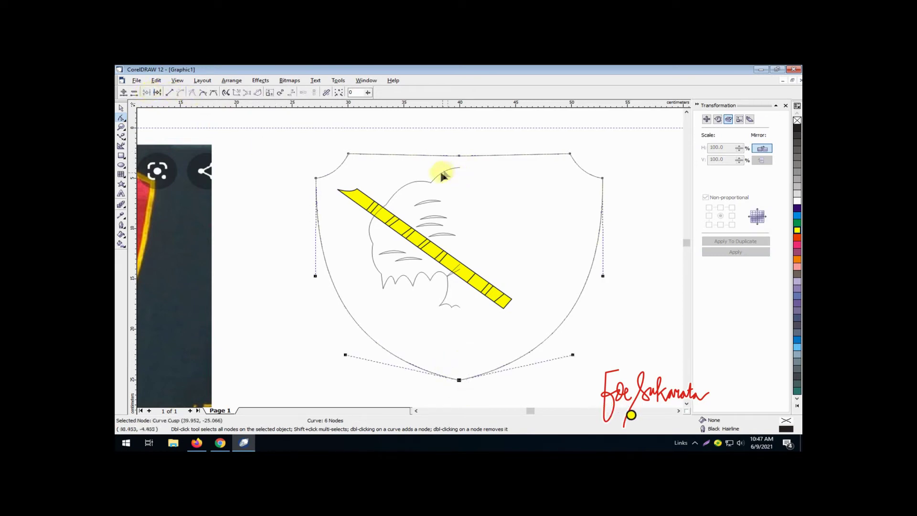
Step: Duplicate the half tree-crown outline, mirror the copy horizontally, and place its top end node against the original's at the centre
key("space")
left_click(419, 183)
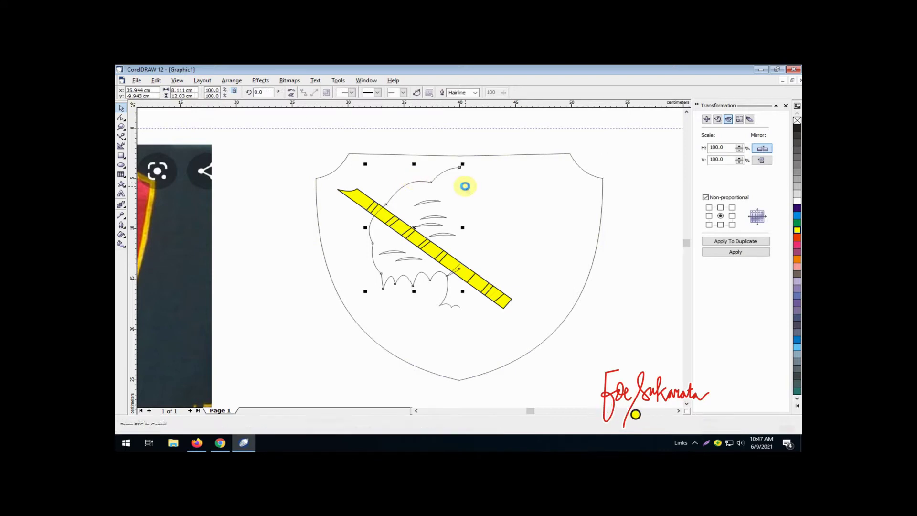
left_click(465, 186)
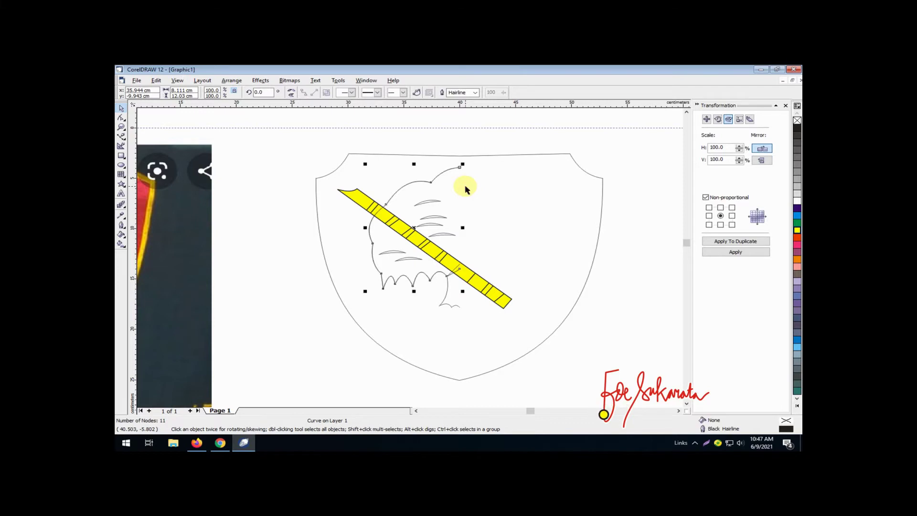
left_click(761, 149)
left_click(735, 252)
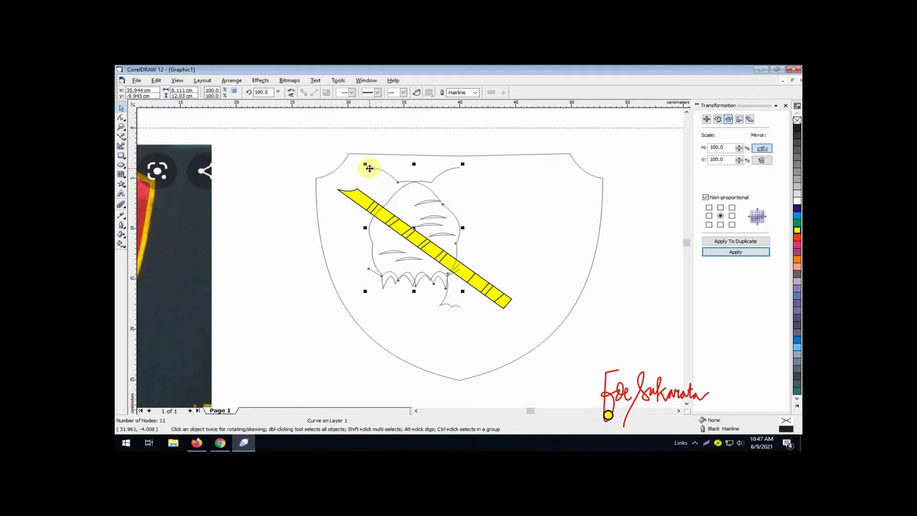
left_click_drag(369, 168, 456, 167)
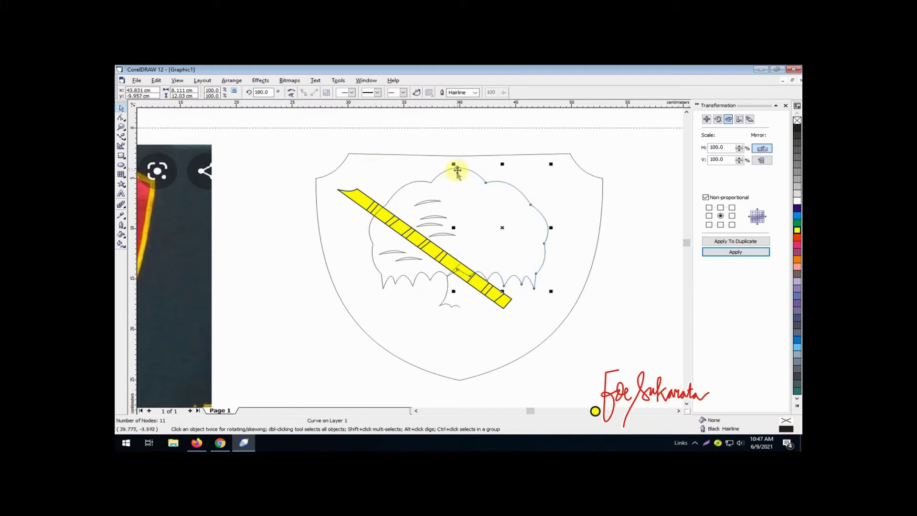
Step: Combine the two tree-crown halves into one curve and join their end nodes at the top centre and bottom centre
left_click(414, 184, "shift")
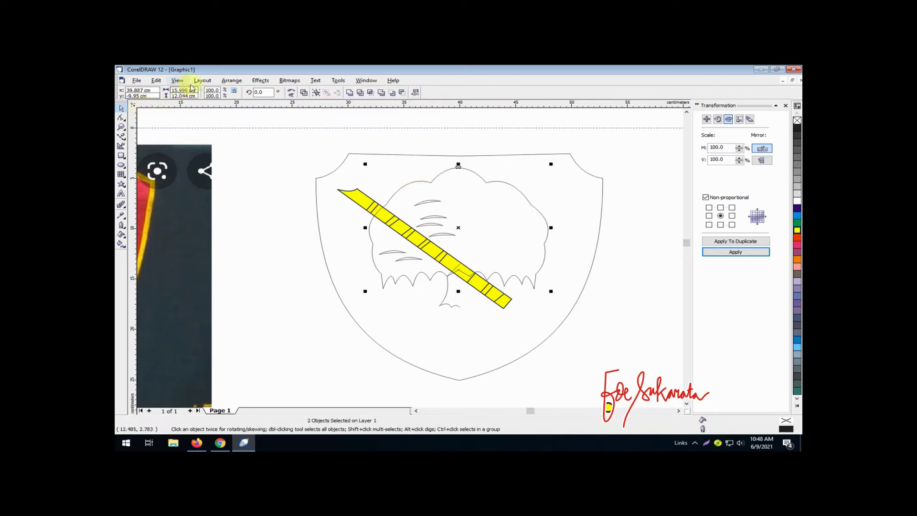
left_click(231, 81)
left_click(236, 150)
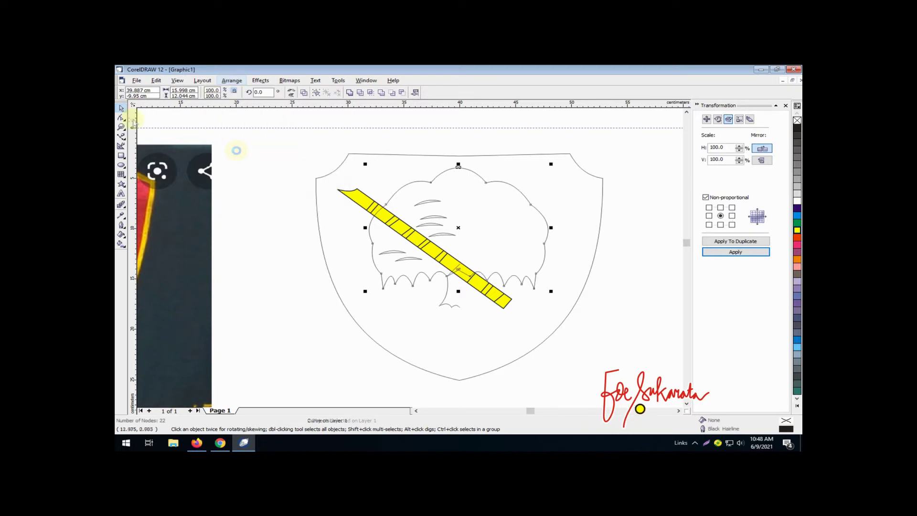
left_click(121, 118)
left_click_drag(436, 153, 468, 171)
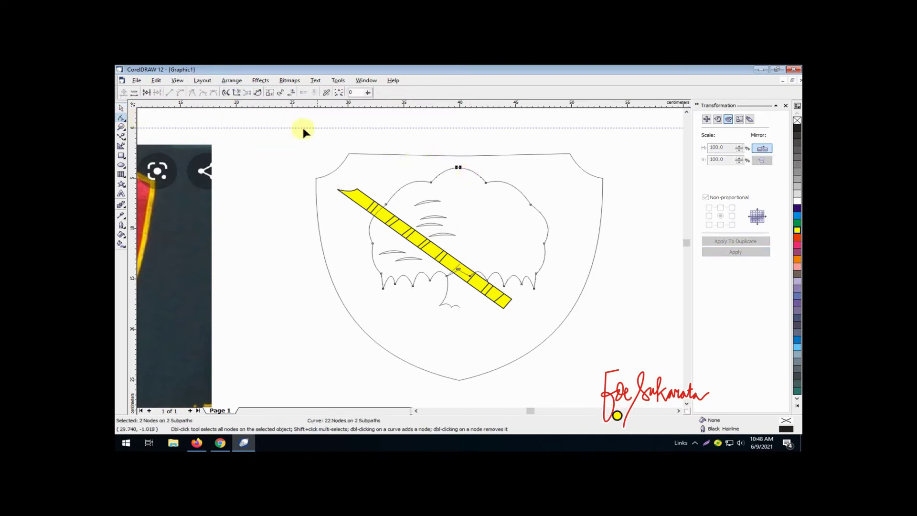
left_click(146, 92)
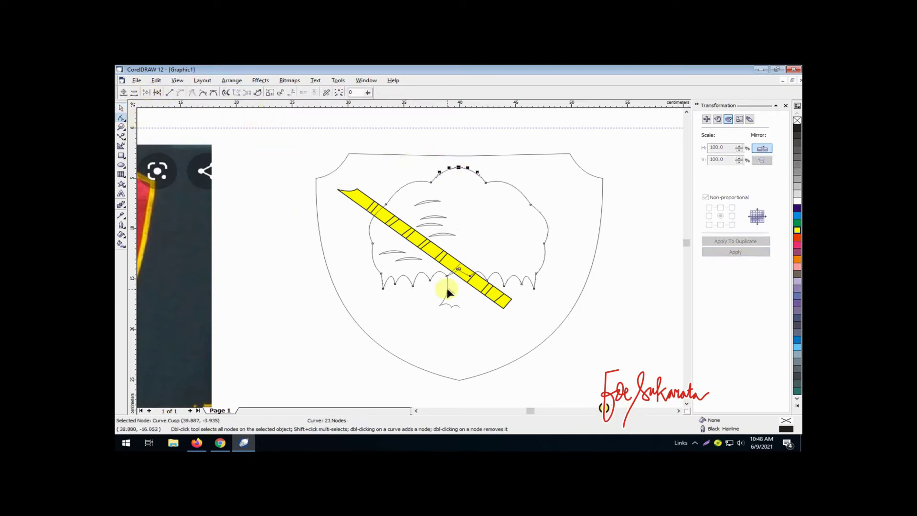
left_click_drag(454, 262, 468, 277)
left_click(147, 92)
Step: Duplicate the half-trunk outline, mirror the copy horizontally, and align it with the original along the tree's centre line
left_click(449, 296)
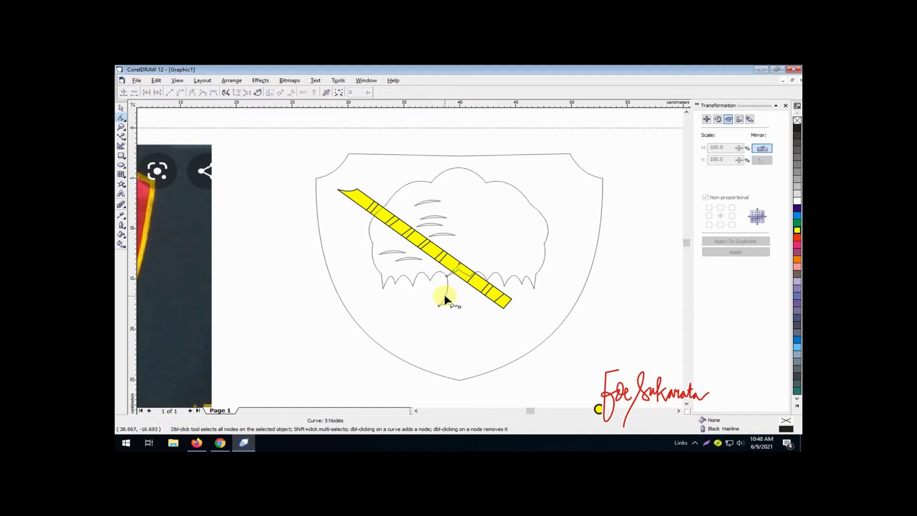
left_click(121, 108)
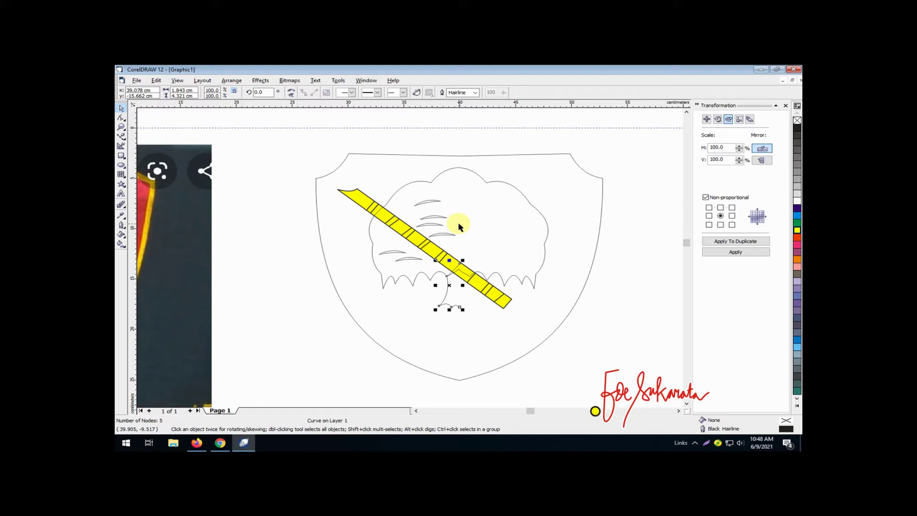
left_click(761, 160)
left_click(735, 252)
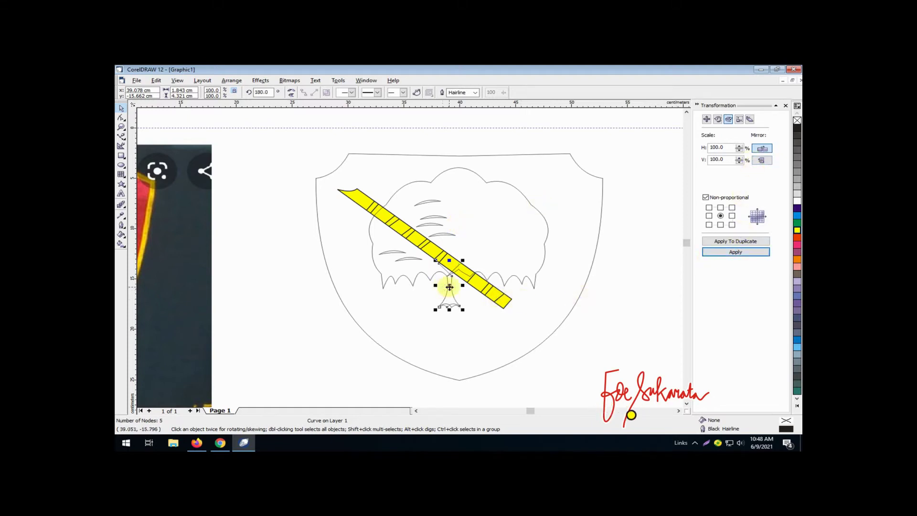
left_click_drag(448, 285, 462, 309)
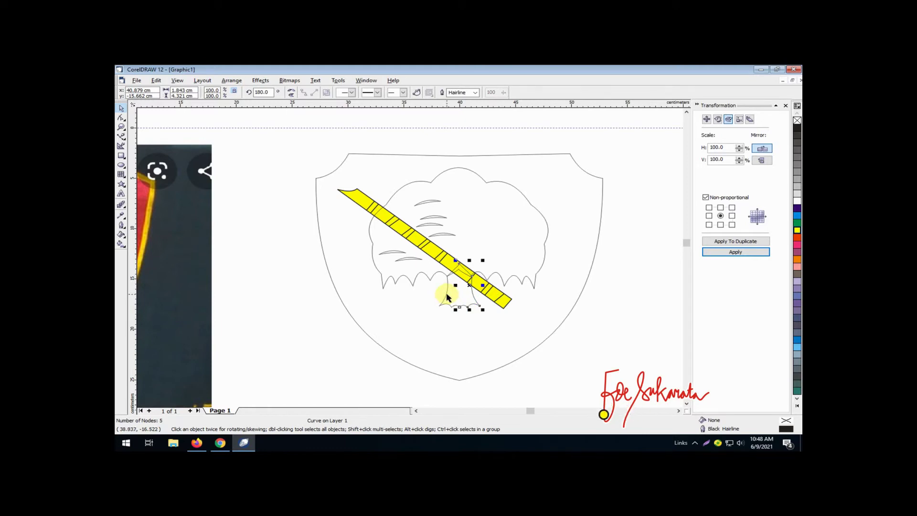
Step: Combine the two trunk halves into one curve, join their top and bottom centre nodes, and deselect it
left_click(448, 297, "shift")
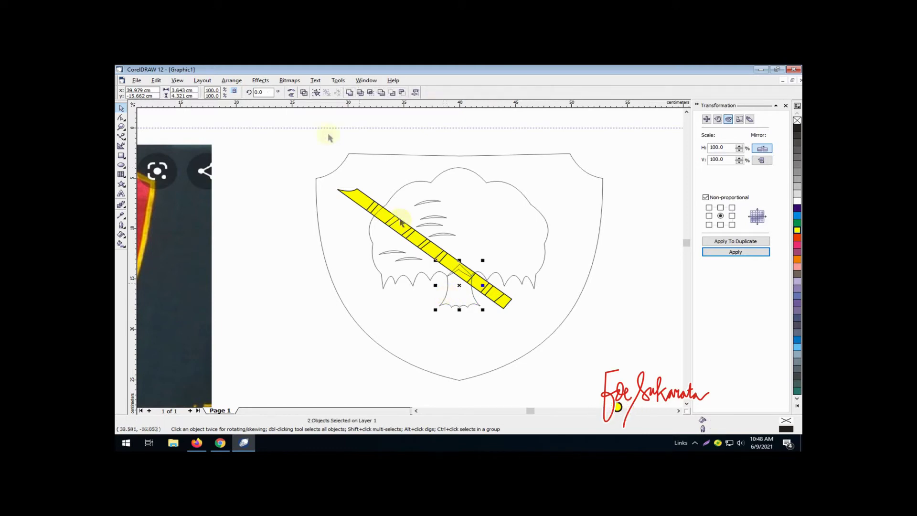
left_click(231, 80)
left_click(270, 154)
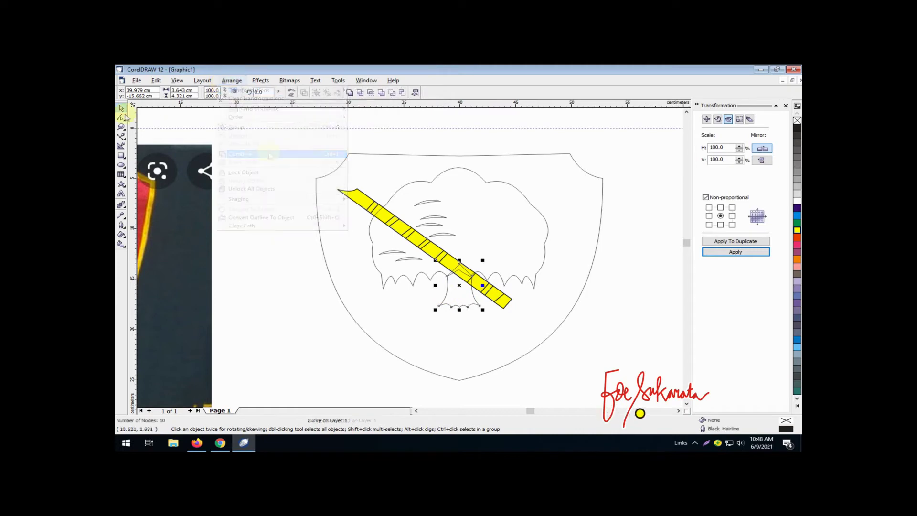
key("F10")
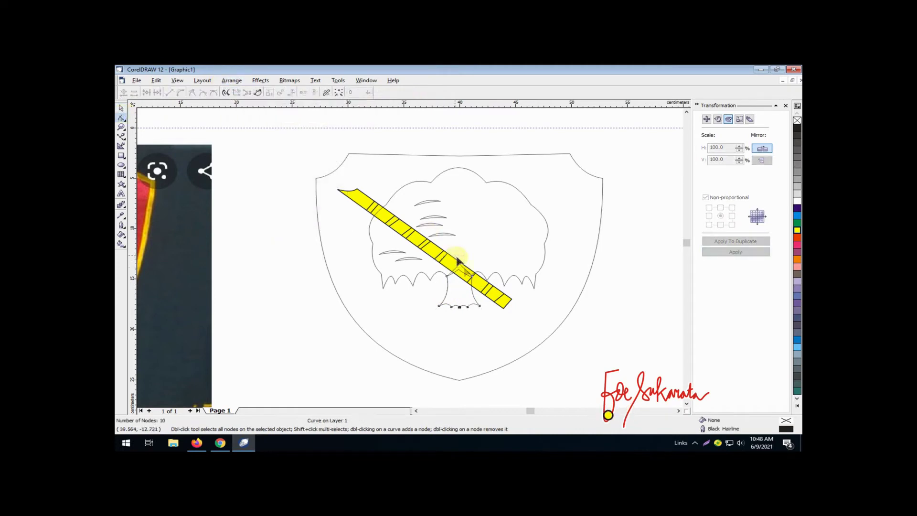
left_click_drag(446, 249, 472, 278)
left_click(148, 93)
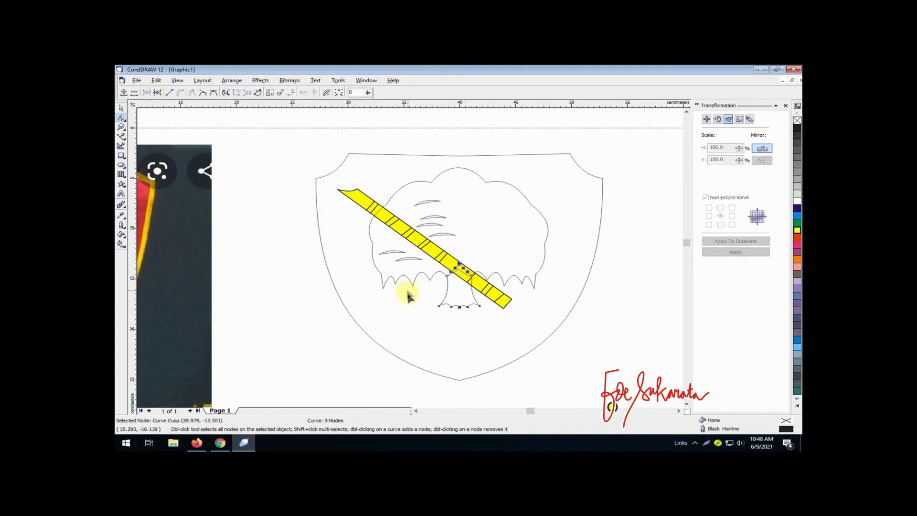
left_click_drag(462, 309, 463, 310)
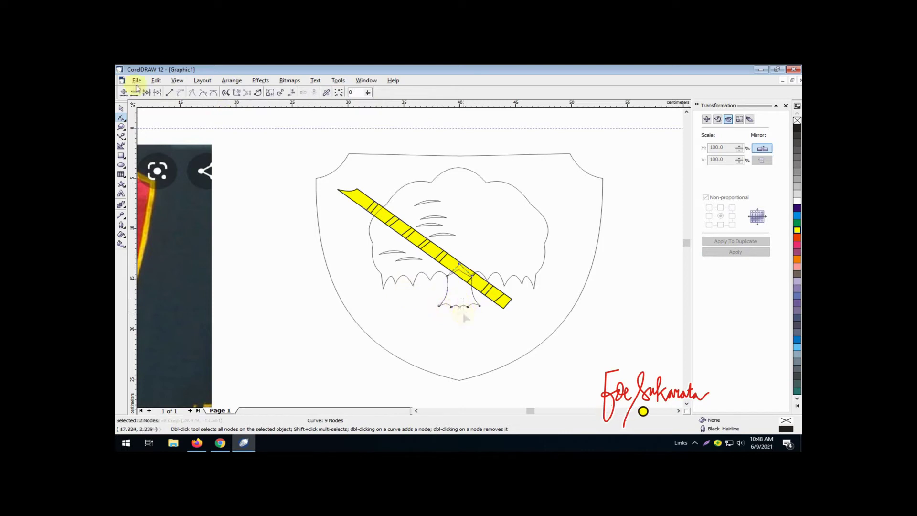
left_click(146, 94)
left_click(121, 108)
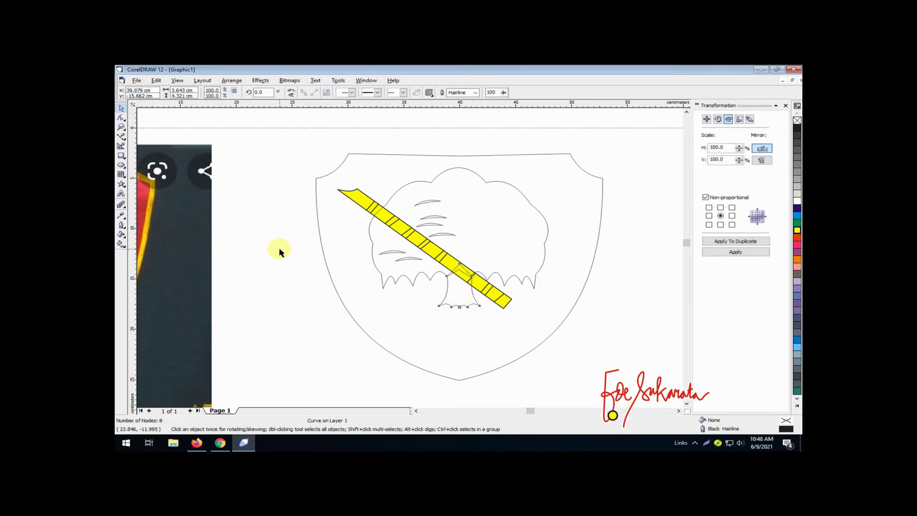
left_click(276, 249)
Step: Place a copy of the third leaf stroke from the top just above the shield's top edge
left_click(430, 201)
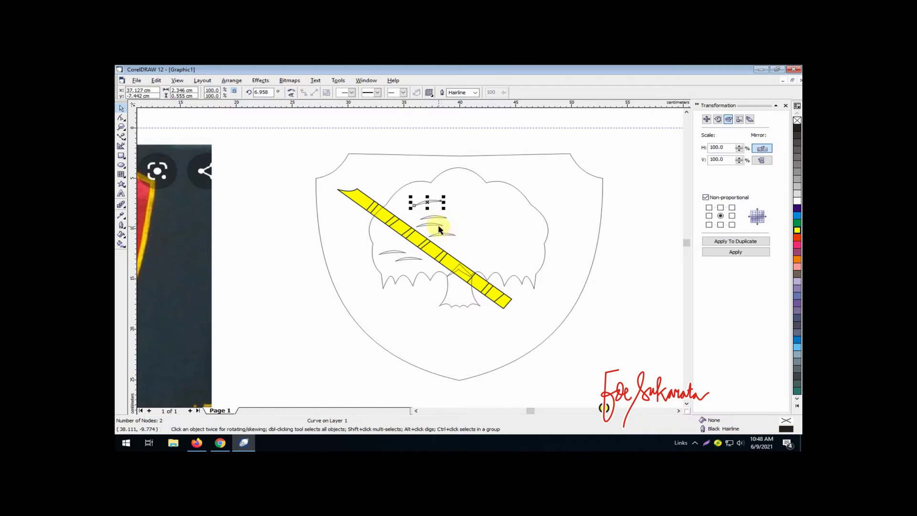
left_click(442, 225)
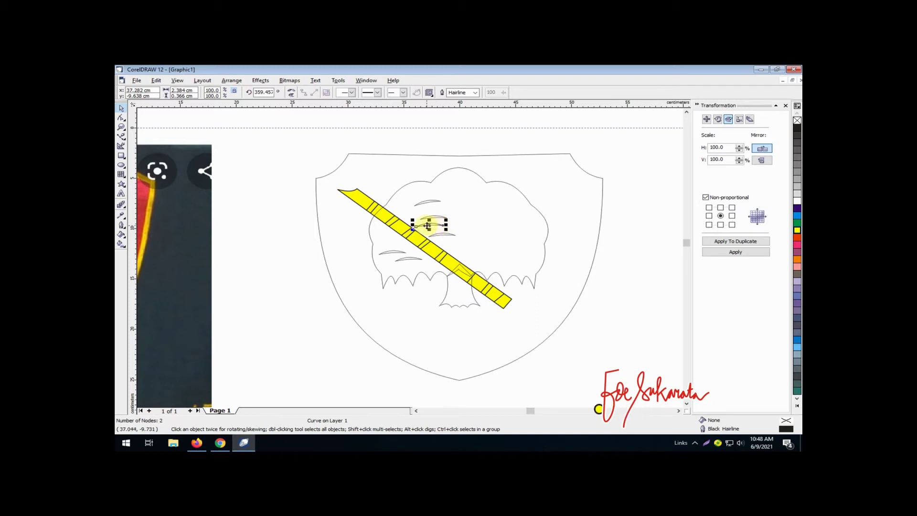
left_click_drag(429, 225, 474, 142)
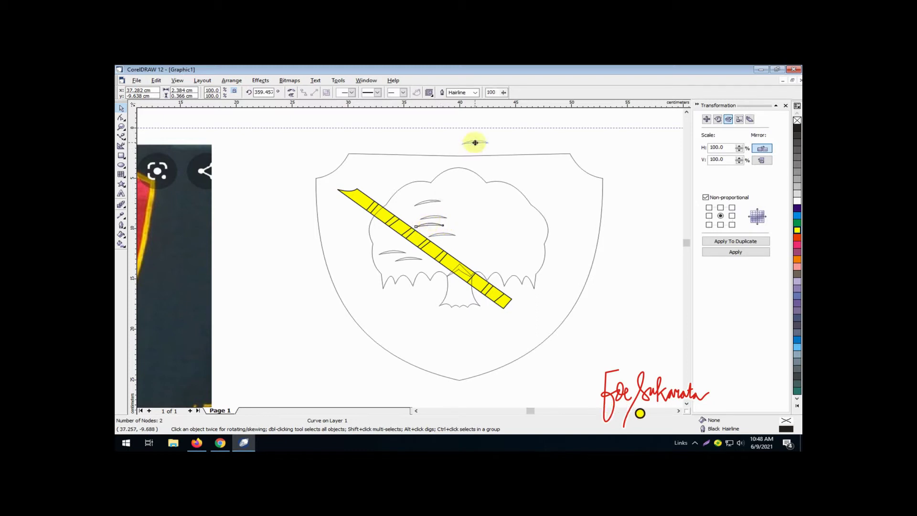
Step: Select all six leaf strokes in the left half of the tree crown and combine them into one curve
left_click(435, 203)
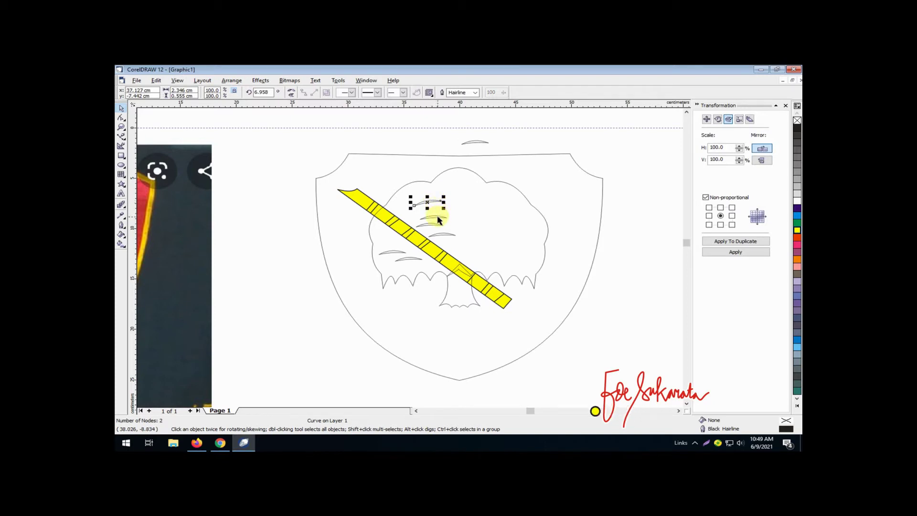
left_click(436, 221, "shift")
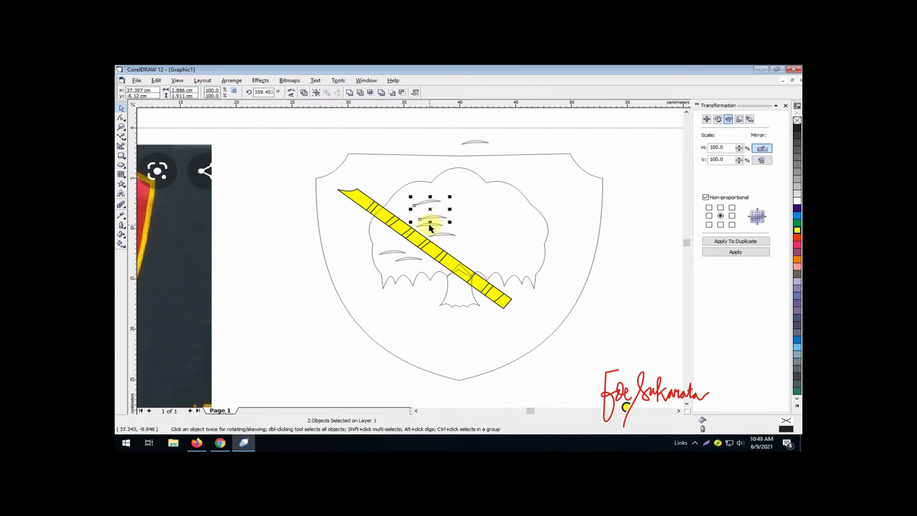
left_click(433, 233, "shift")
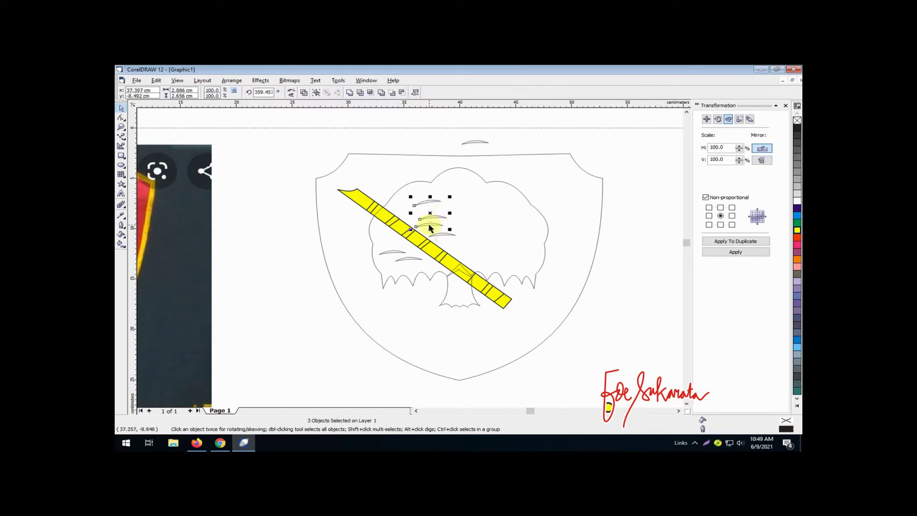
left_click(411, 259, "shift")
left_click(410, 260, "shift")
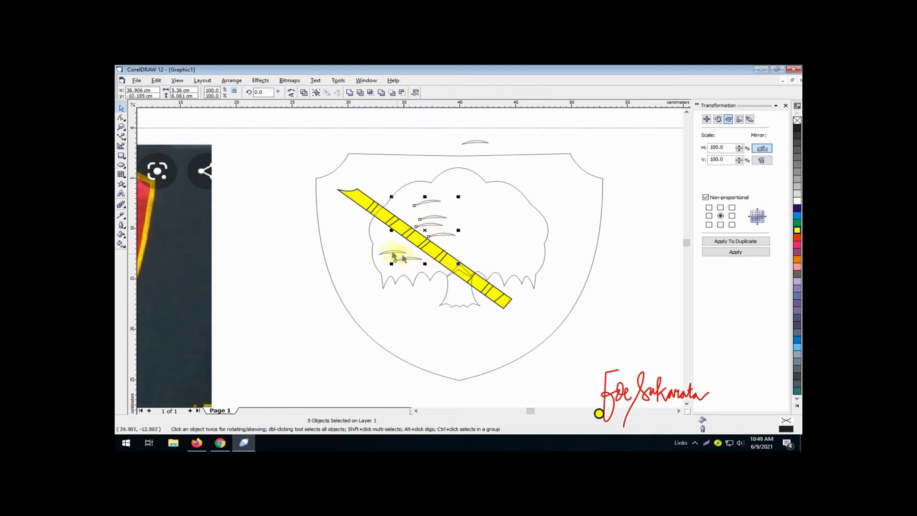
left_click(388, 253, "shift")
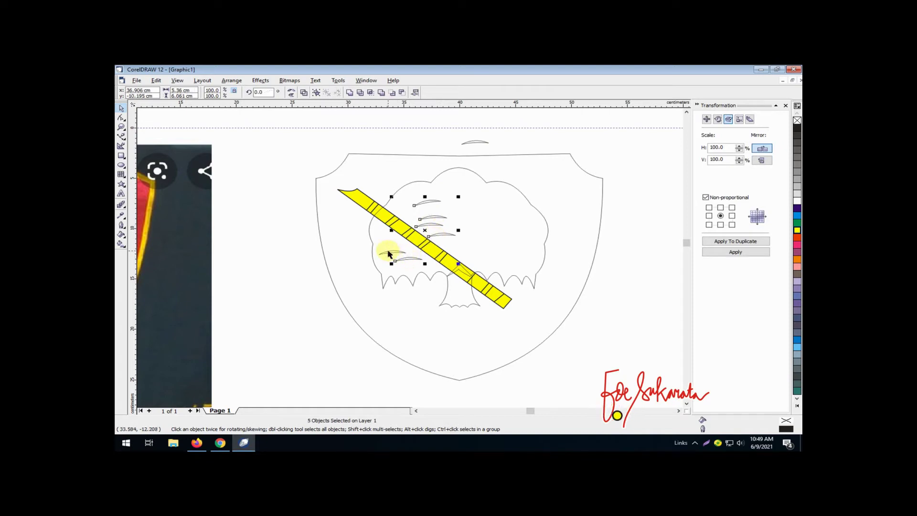
left_click(233, 82)
left_click(267, 153)
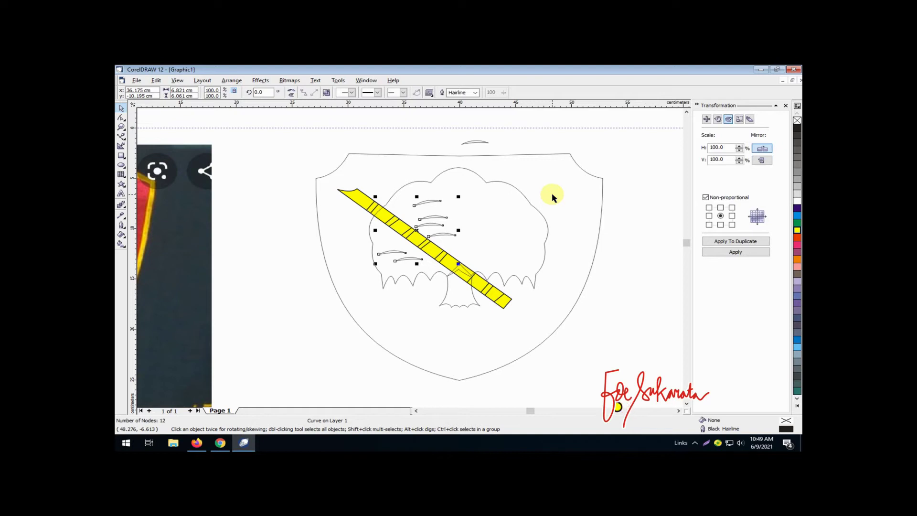
Step: Duplicate the combined leaf strokes, mirror the copy horizontally, and move it into the right half of the tree crown
left_click(743, 254)
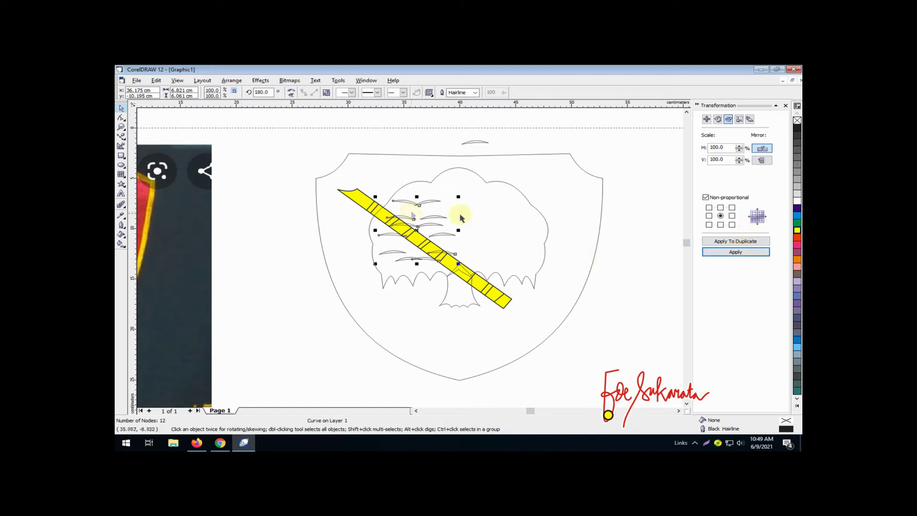
key("Right")
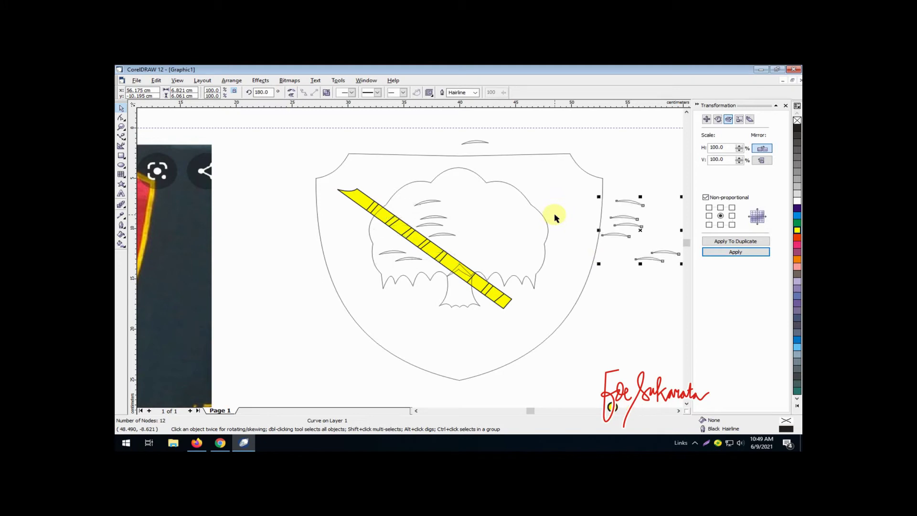
key("ctrl+z")
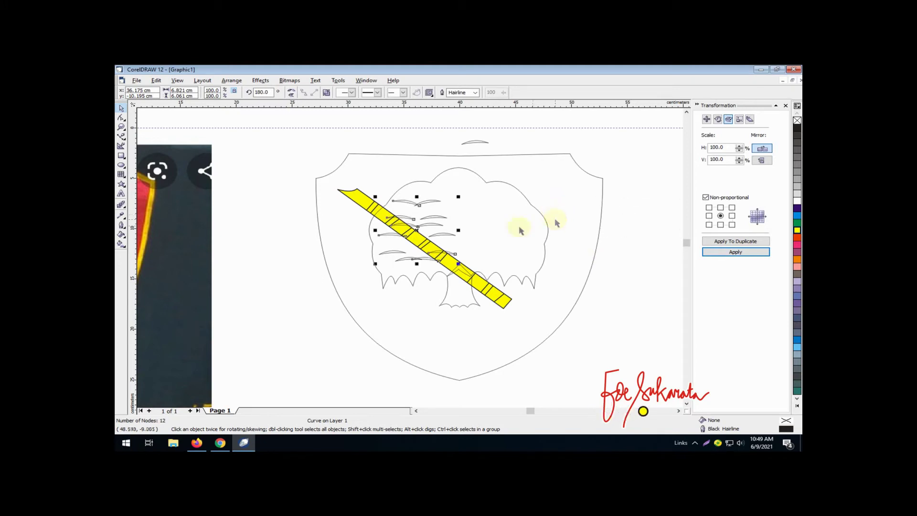
left_click_drag(406, 202, 488, 207)
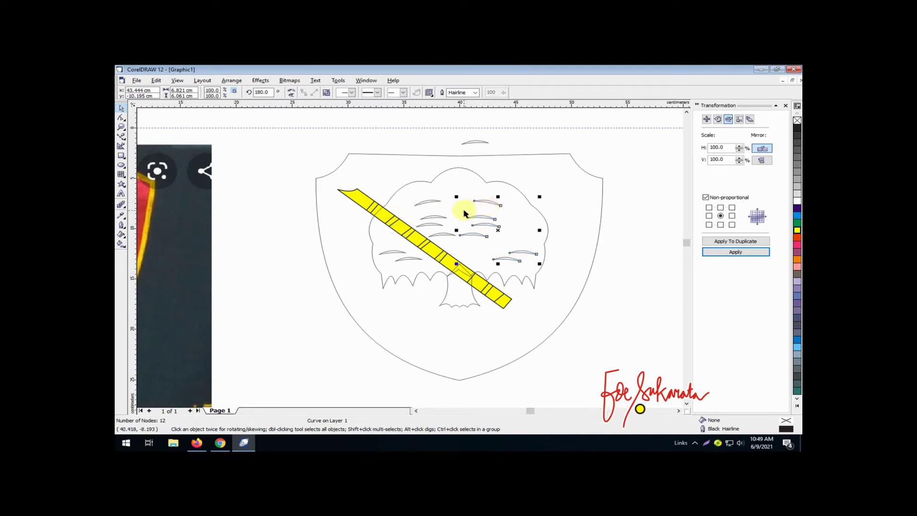
Step: Combine the left and right sets of leaf strokes in the tree crown into one curve
left_click(432, 205, "shift")
left_click(231, 81)
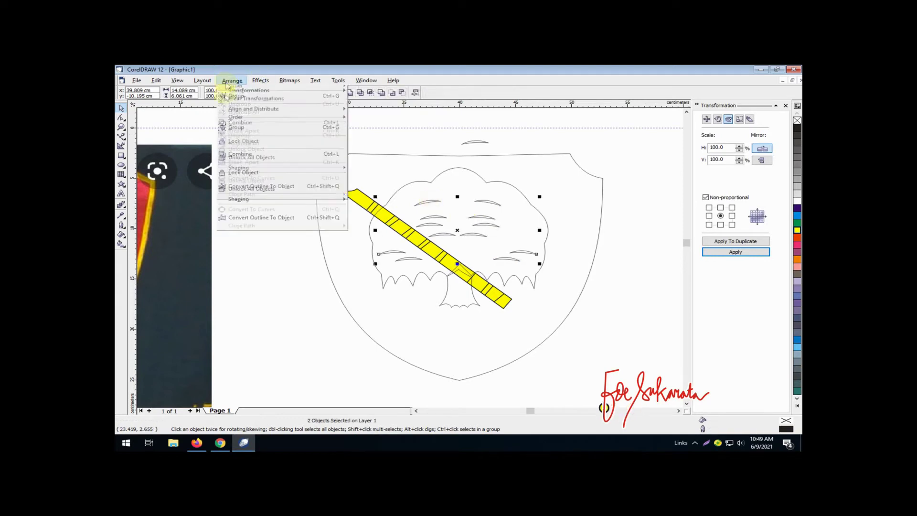
left_click(260, 157)
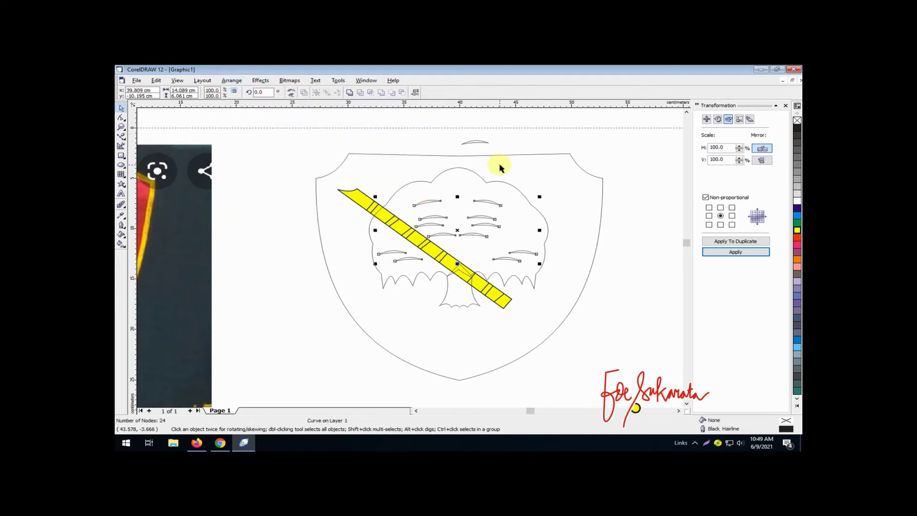
Step: Align the combined leaf strokes horizontally to the centre of the shield outline
left_click(500, 166, "shift")
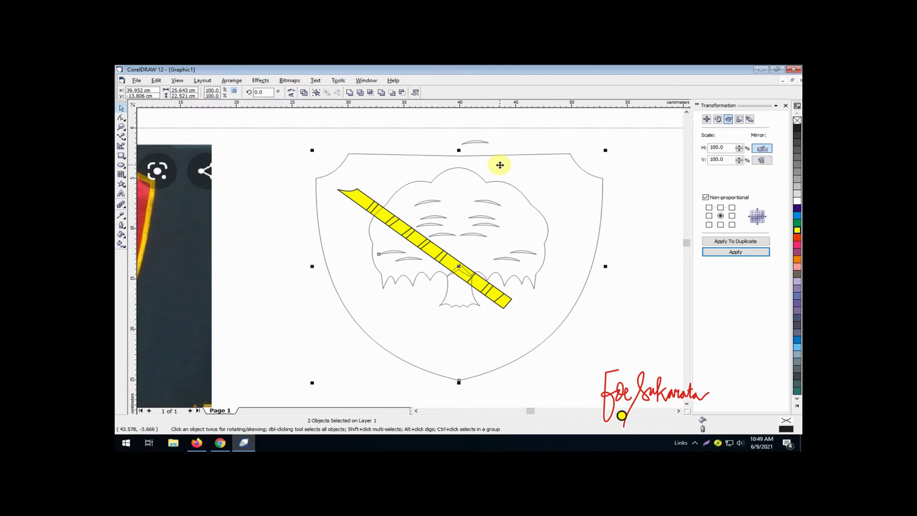
key("alt+a")
key("a")
key("a")
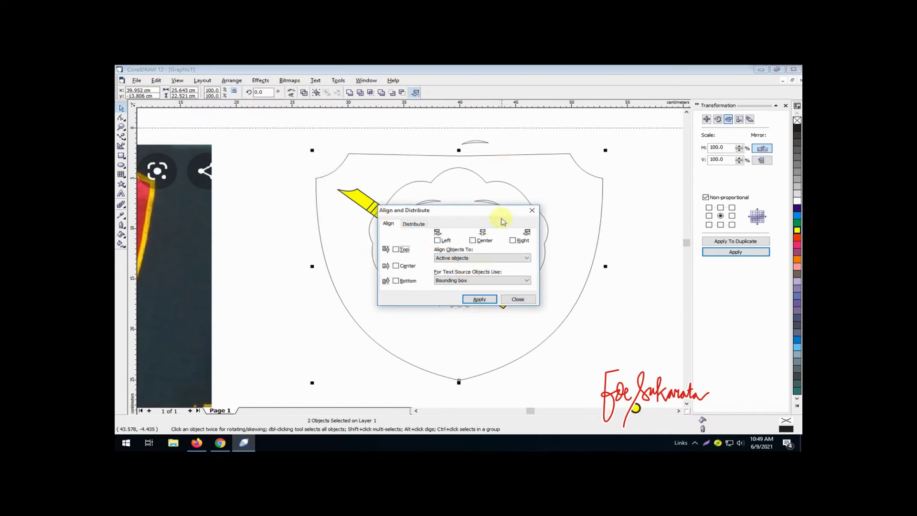
left_click(472, 240)
left_click(480, 299)
left_click(518, 299)
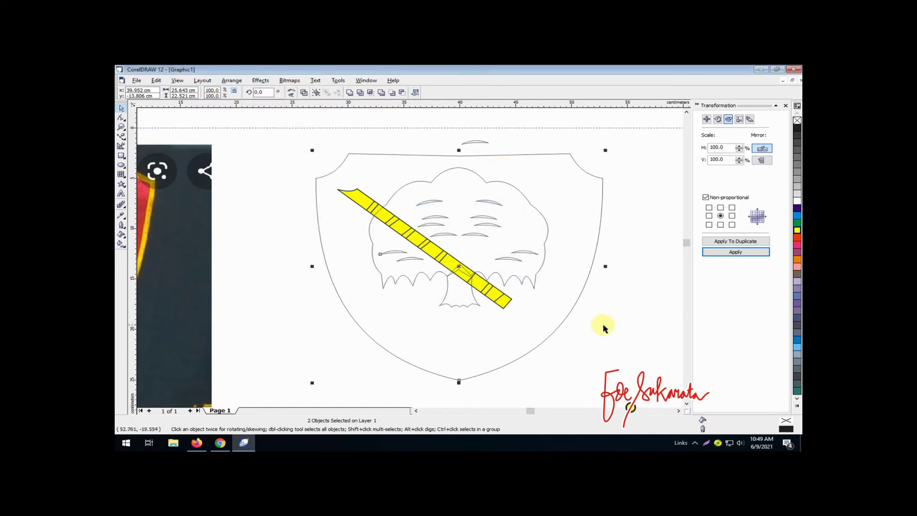
Step: Select the tree trunk, the crown outline and the shield, and align them on their horizontal centres
left_click(463, 306, "shift")
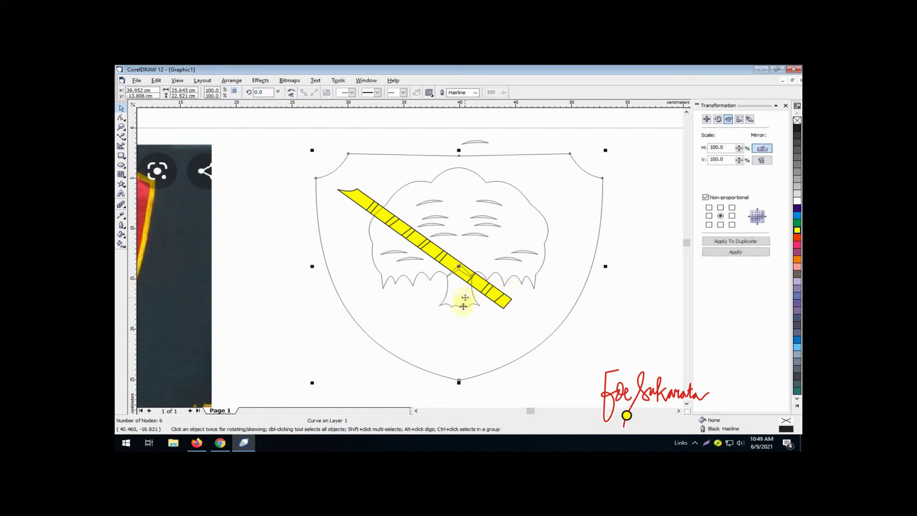
left_click(464, 308)
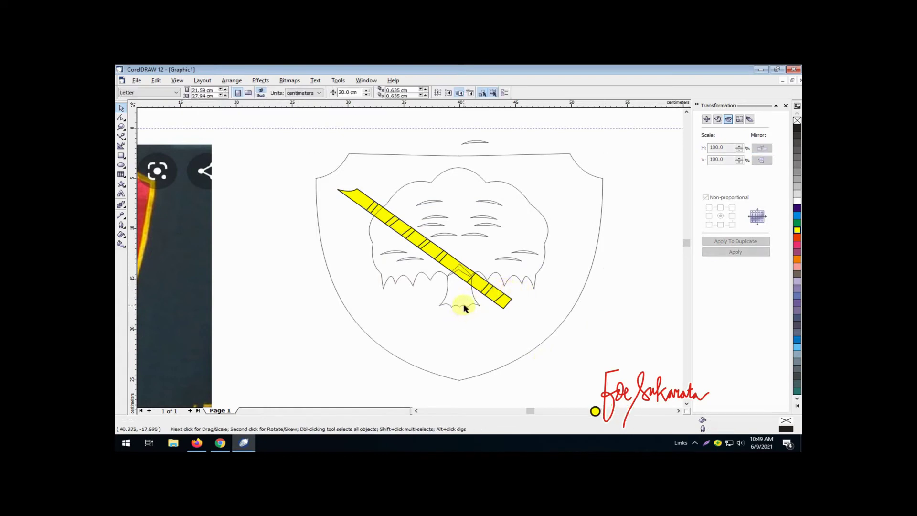
left_click(464, 306)
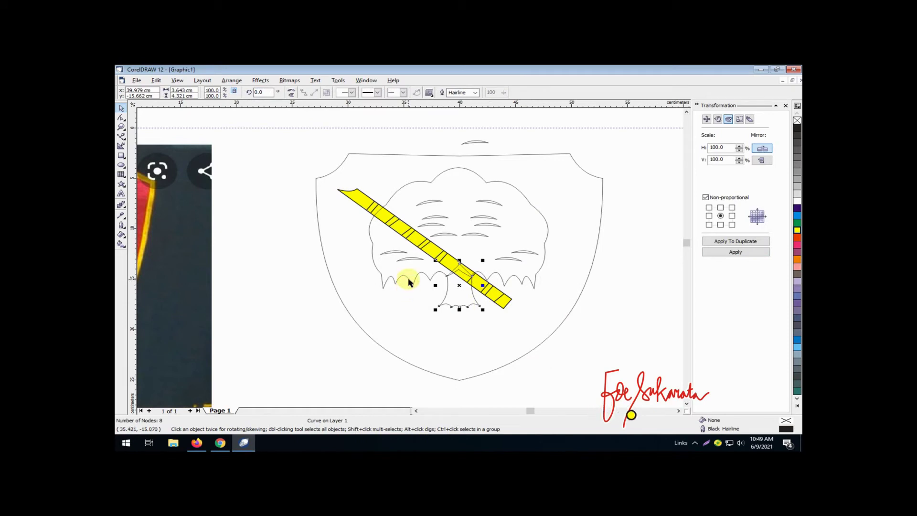
left_click(409, 281, "shift")
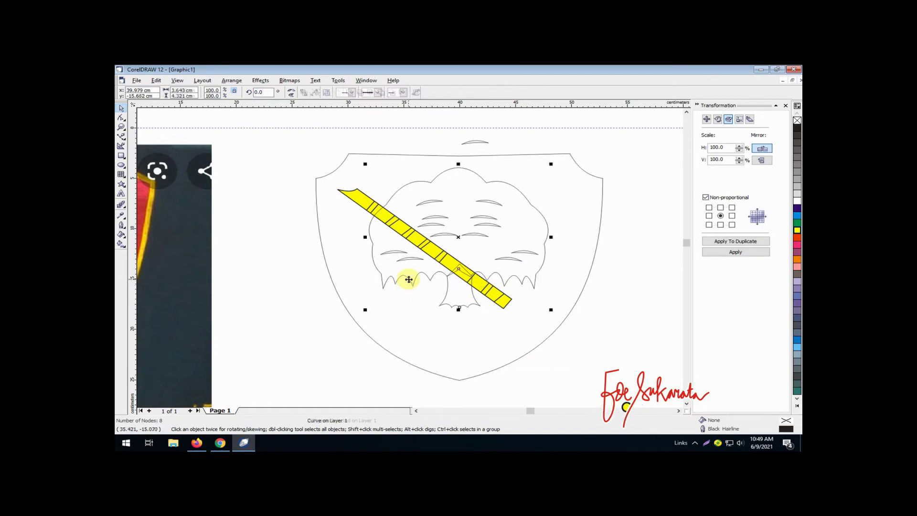
left_click(353, 154, "shift")
left_click(231, 80)
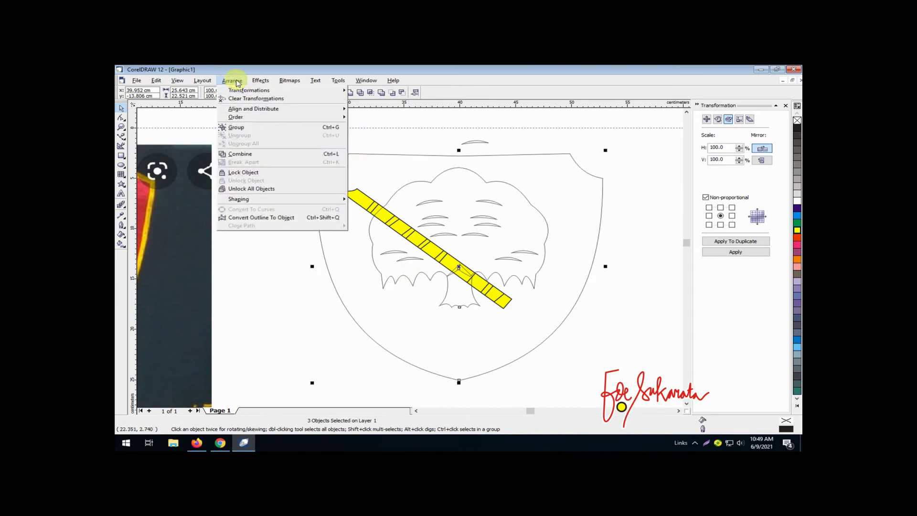
mouse_move(265, 109)
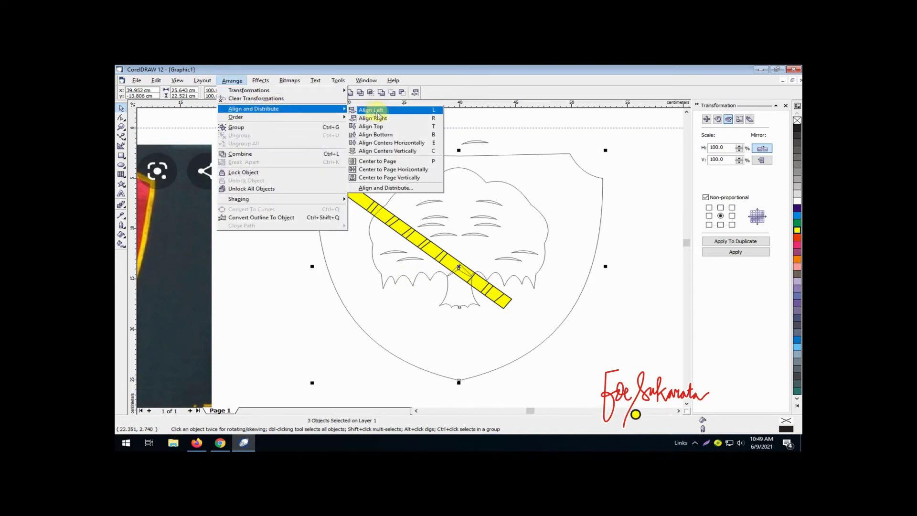
left_click(400, 188)
left_click(473, 240)
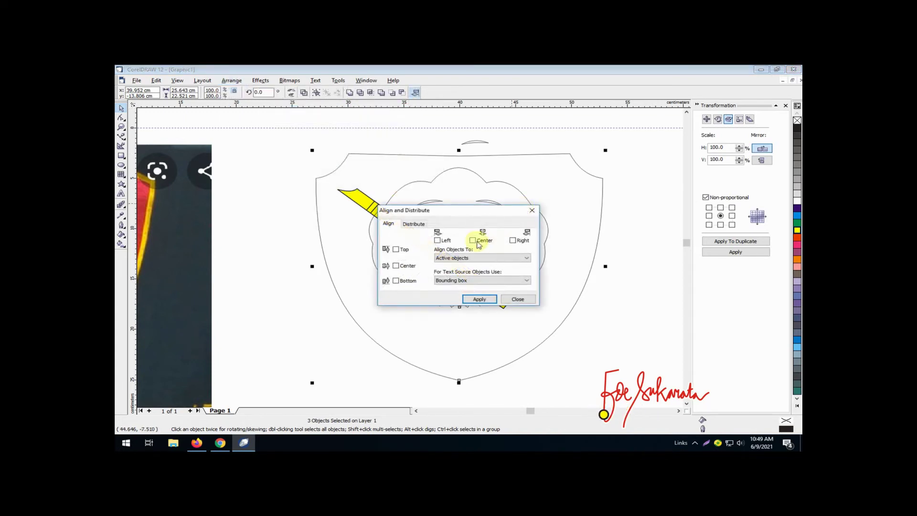
left_click(480, 297)
left_click(516, 299)
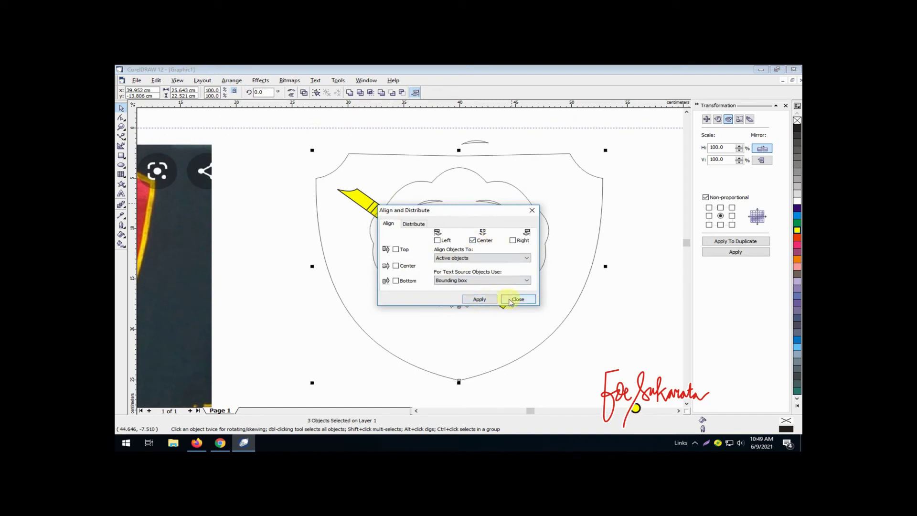
left_click(604, 349)
left_click(592, 285)
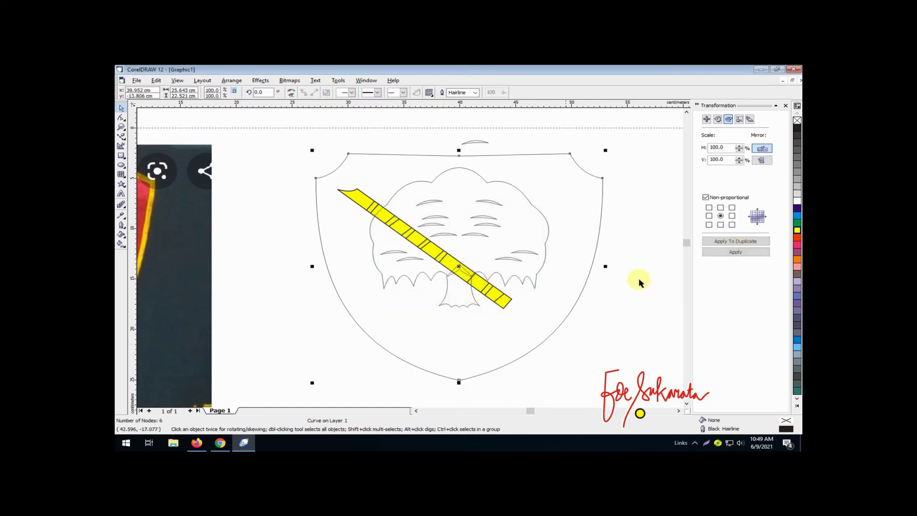
Step: Fill the tree trunk with black and deselect it
left_click(446, 308)
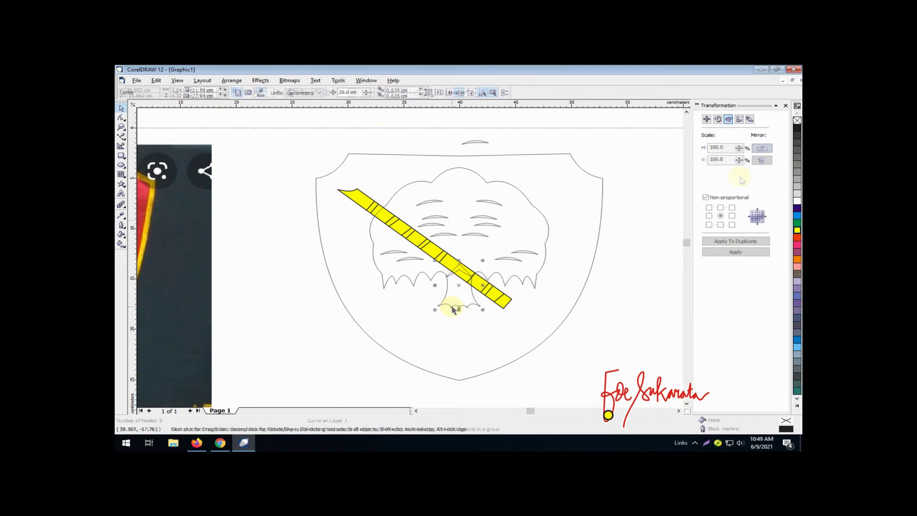
left_click(798, 127)
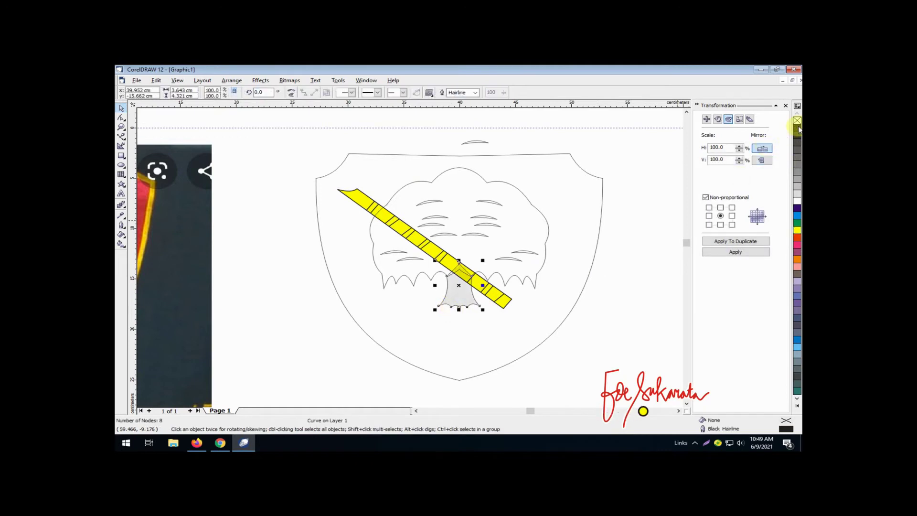
left_click(615, 199)
Step: Fill the shield with red and send it behind all the other shapes
left_click(416, 410)
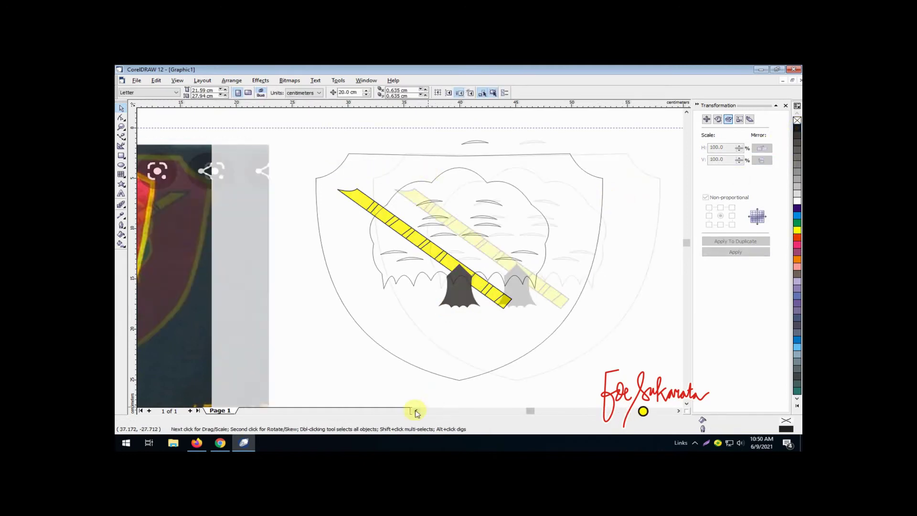
left_click(416, 411)
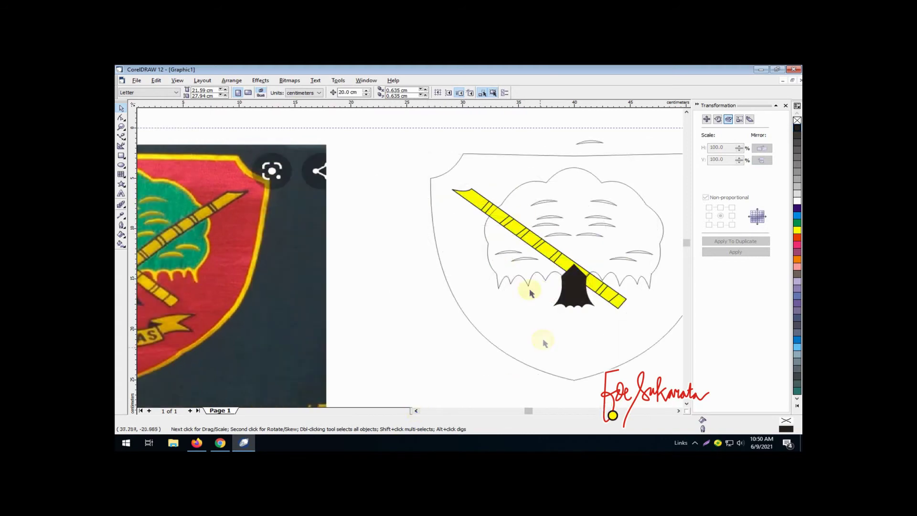
left_click(491, 155)
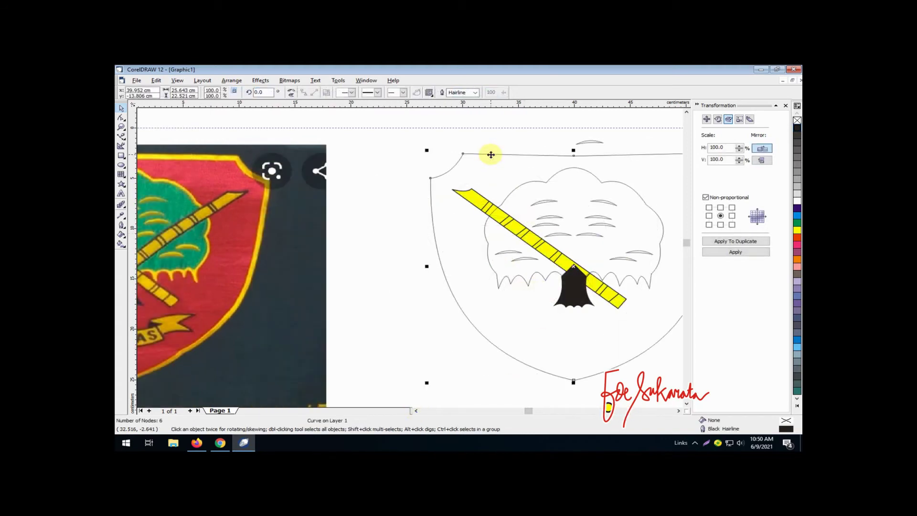
left_click(797, 237)
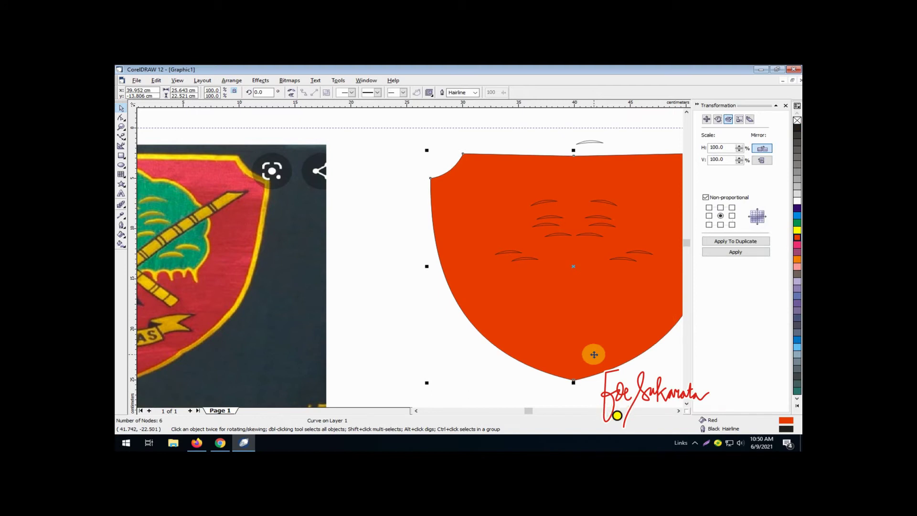
key("shift+Page_Down")
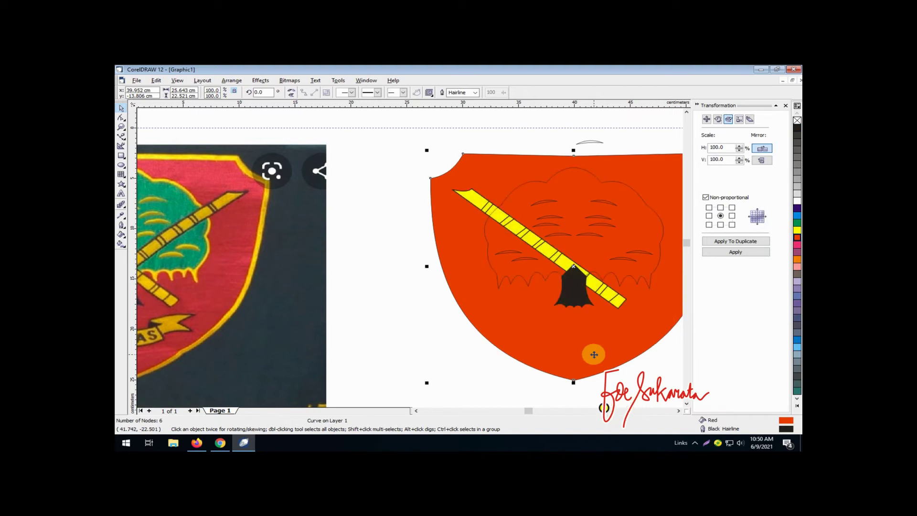
left_click(423, 317)
Step: Fill the combined leaf strokes in the tree crown with yellow
left_click(635, 206)
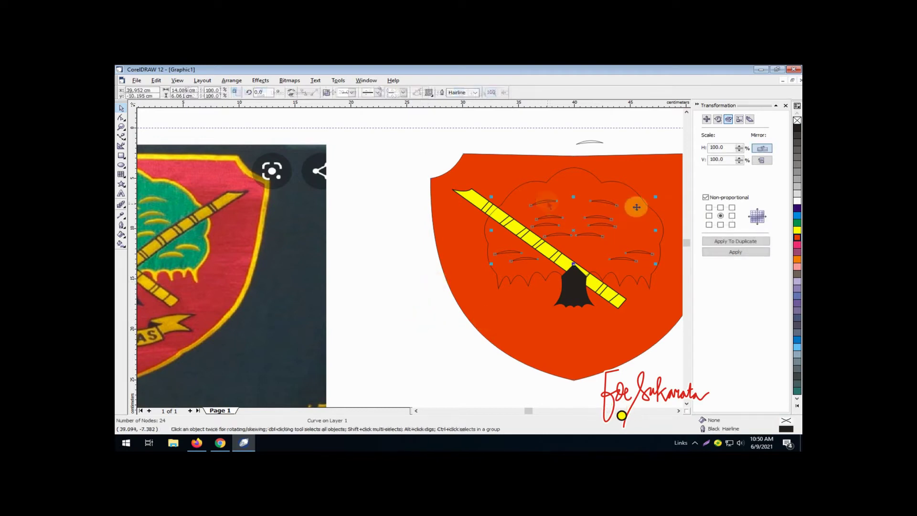
left_click(798, 231)
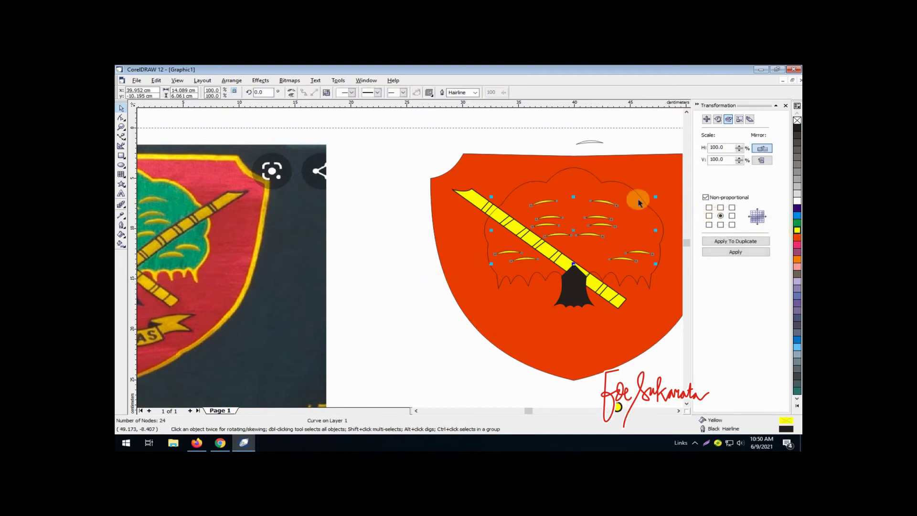
left_click(526, 143)
Step: Bring the yellow bamboo pole in front of the trunk and fill the tree crown with green
left_click(485, 202)
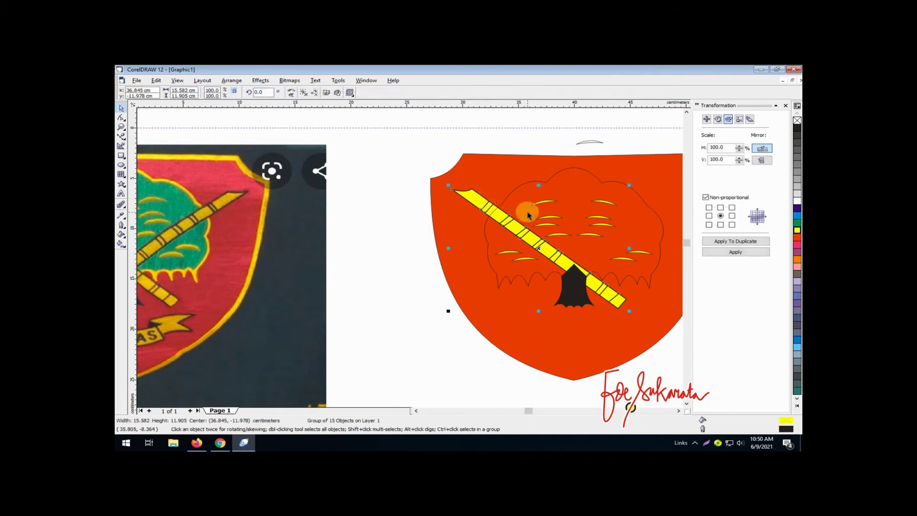
key("shift+Page_Up")
left_click(419, 296)
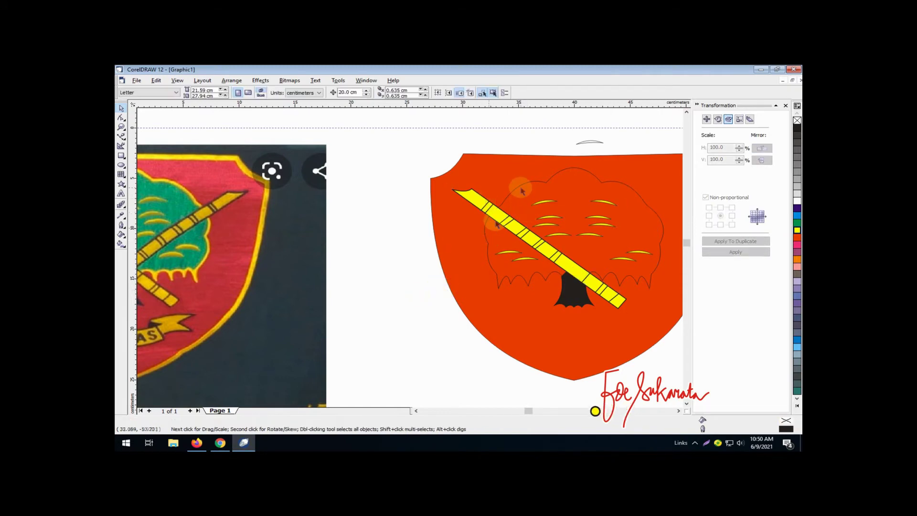
left_click(520, 190)
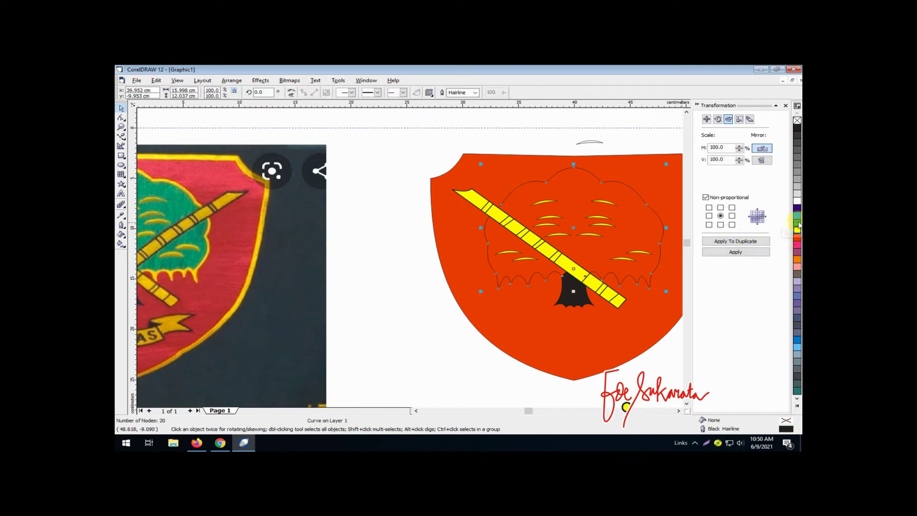
left_click(393, 260)
Step: Set the rotation angle of the loose leaf stroke above the shield to 0°
left_click(679, 411)
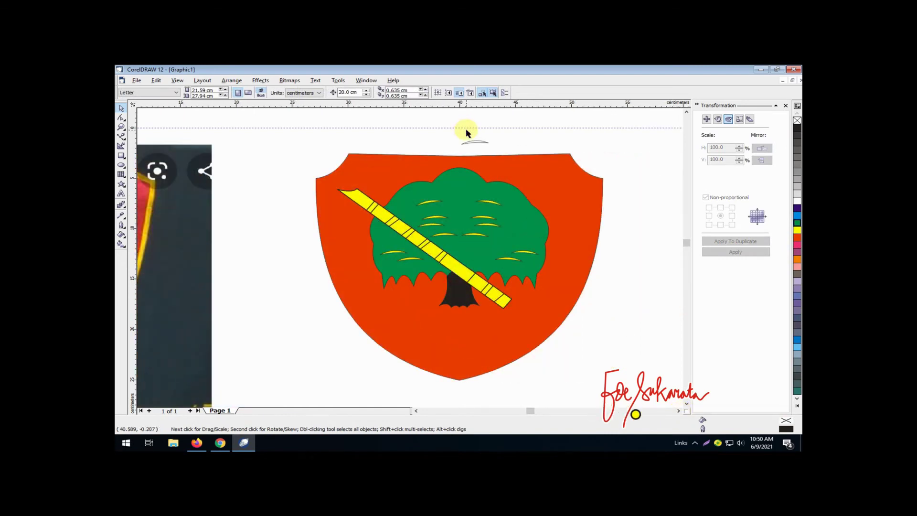
left_click(474, 141)
scroll(475, 143, "up", 5)
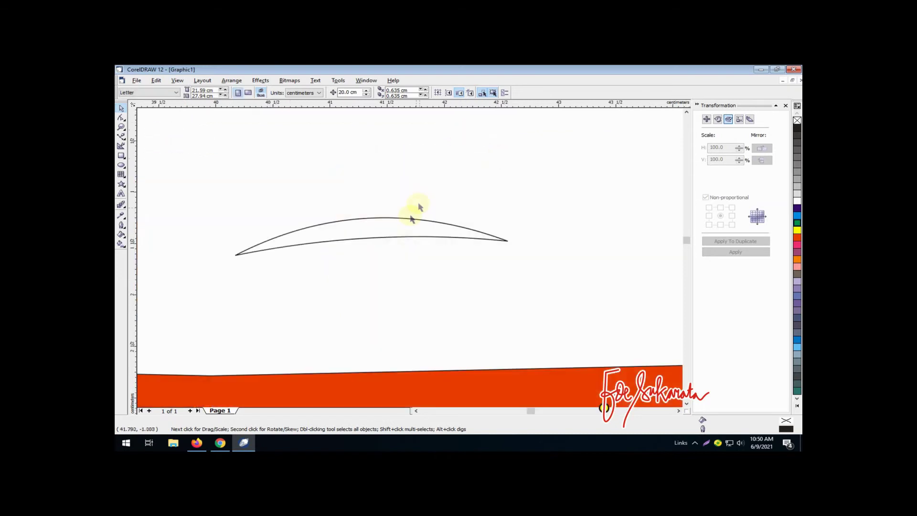
left_click(371, 236)
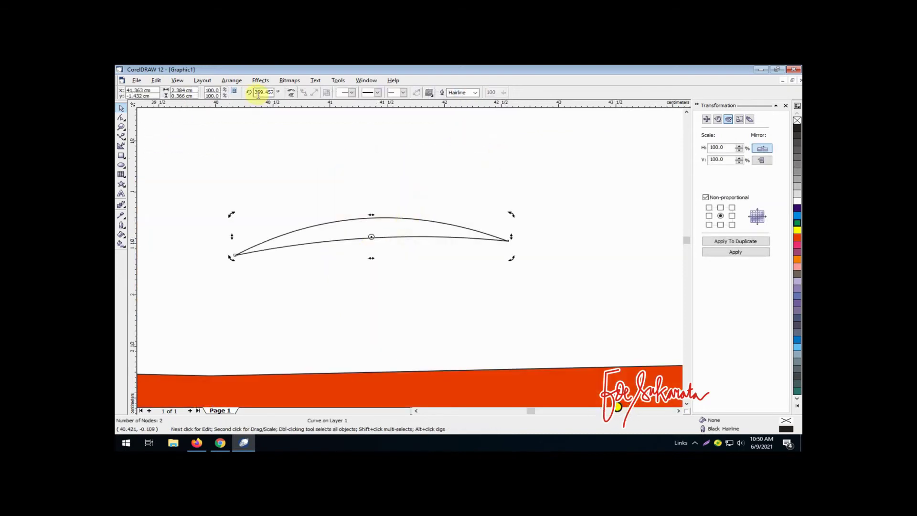
left_click_drag(258, 92, 268, 110)
type("0")
key("Return")
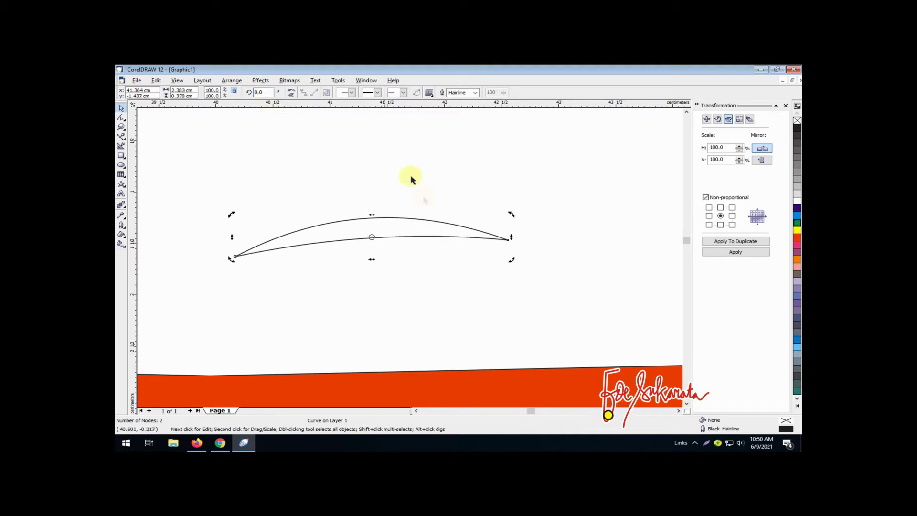
Step: Rotate the loose leaf stroke slightly clockwise, to about 355.6°, so that its two tips are level
left_click(420, 201)
left_click(388, 230)
left_click(387, 231)
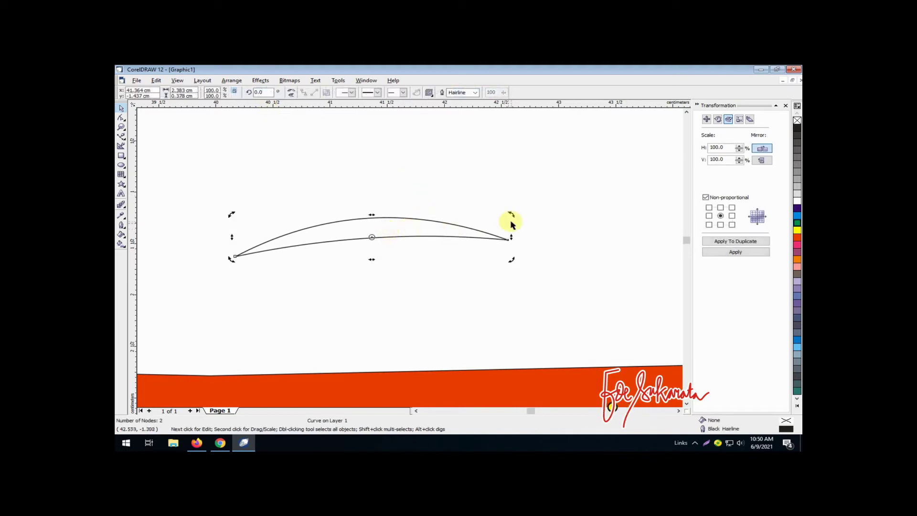
left_click_drag(511, 215, 512, 221)
left_click(388, 252)
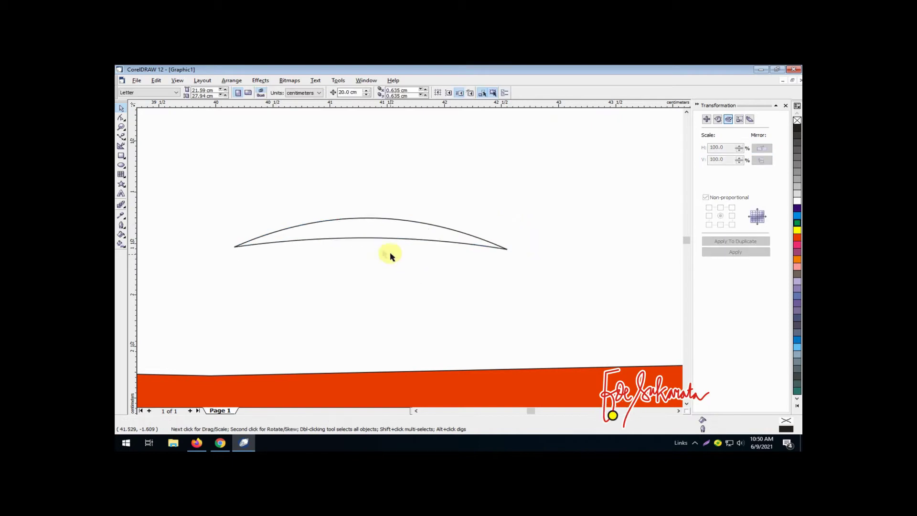
Step: Move the loose leaf stroke from above the shield to the centre of the crown, between the top pair of strokes
key("F3")
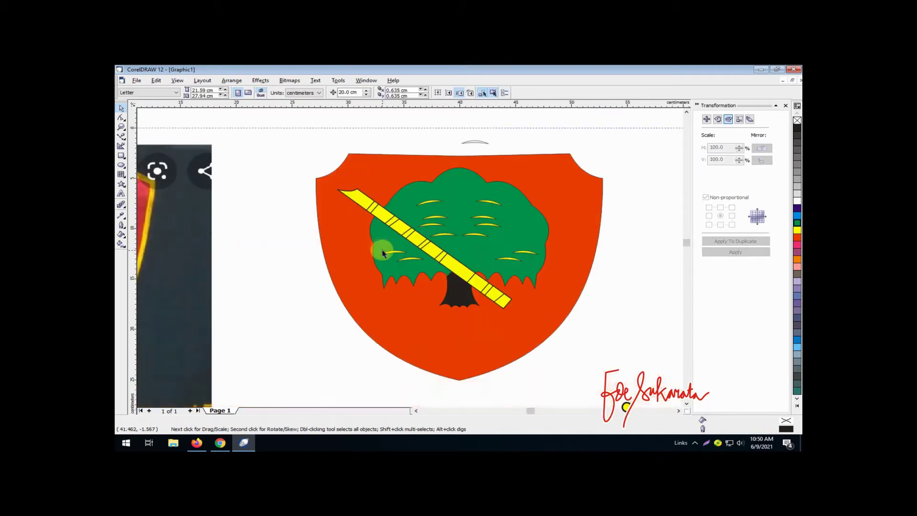
left_click(475, 142)
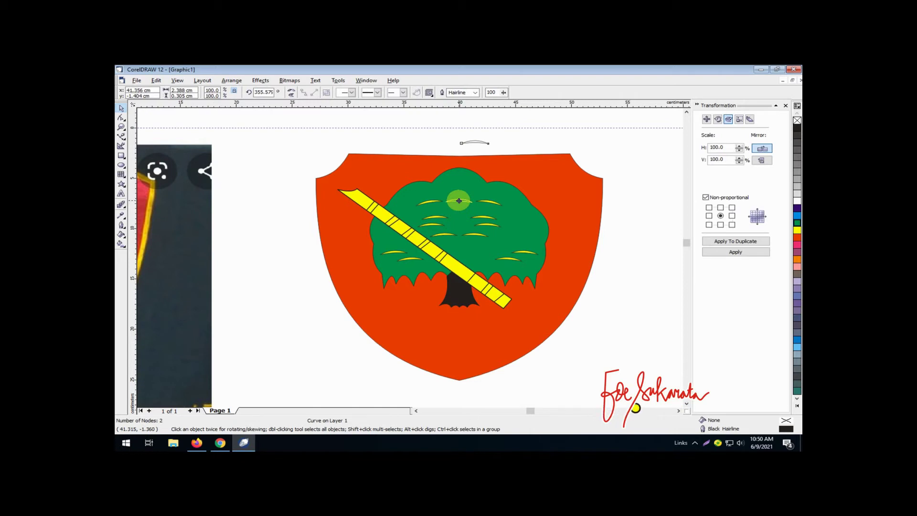
left_click_drag(458, 201, 458, 201)
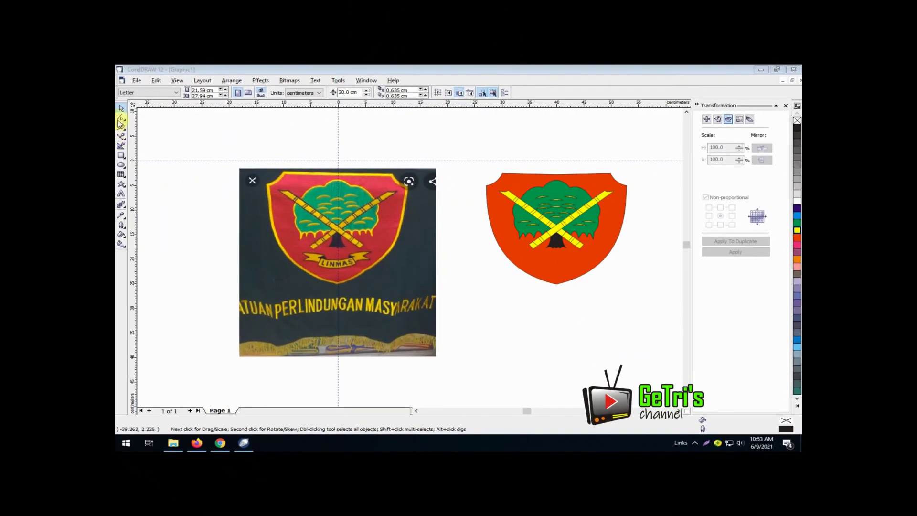
Step: Draw a ribbon banner shape over the LINMAS ribbon in the photo, about 11.2 cm wide and 2.6 cm high
left_click(122, 127)
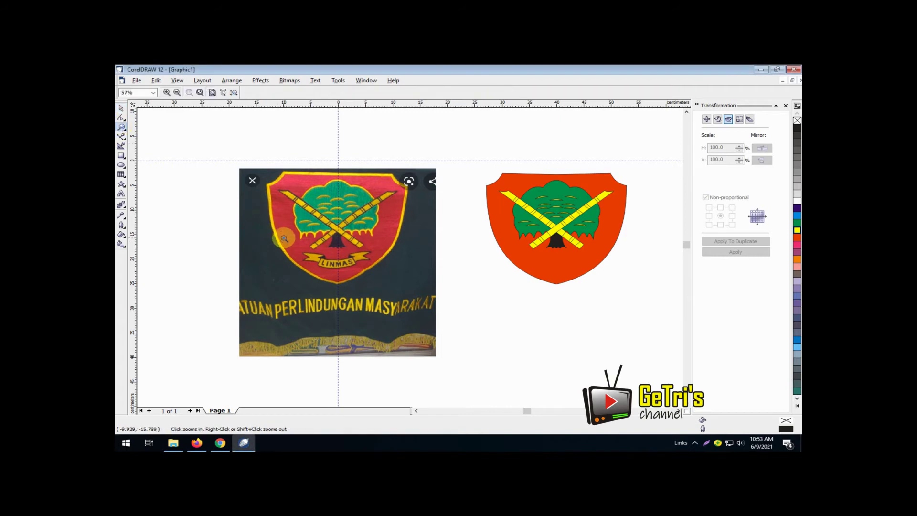
left_click_drag(285, 238, 415, 287)
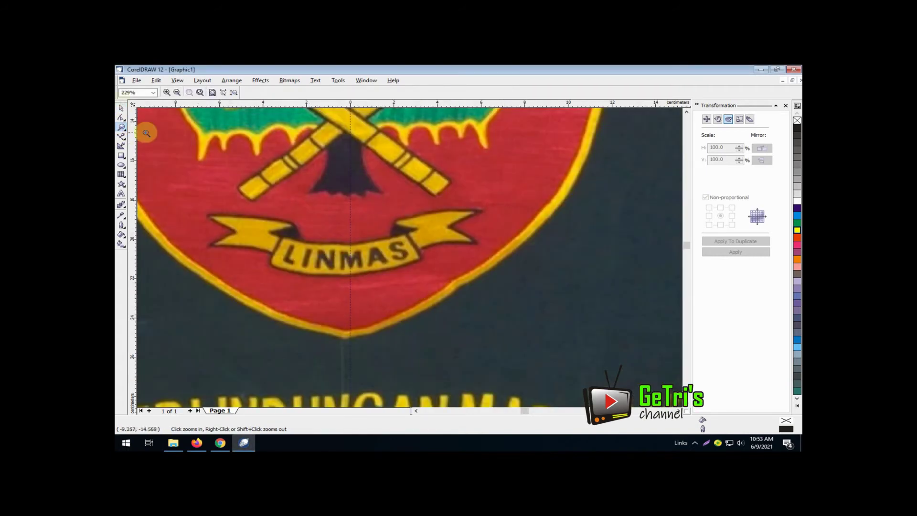
left_click(122, 108)
left_click(125, 186)
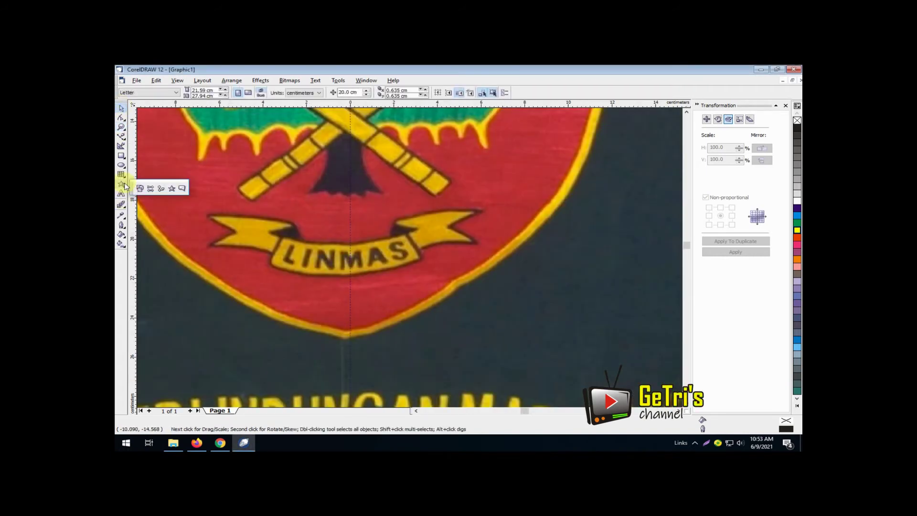
left_click(171, 188)
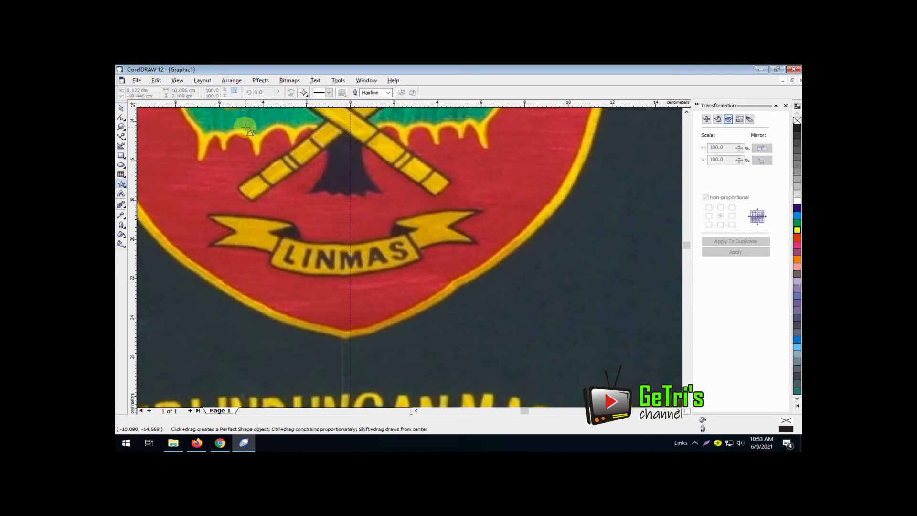
left_click(306, 97)
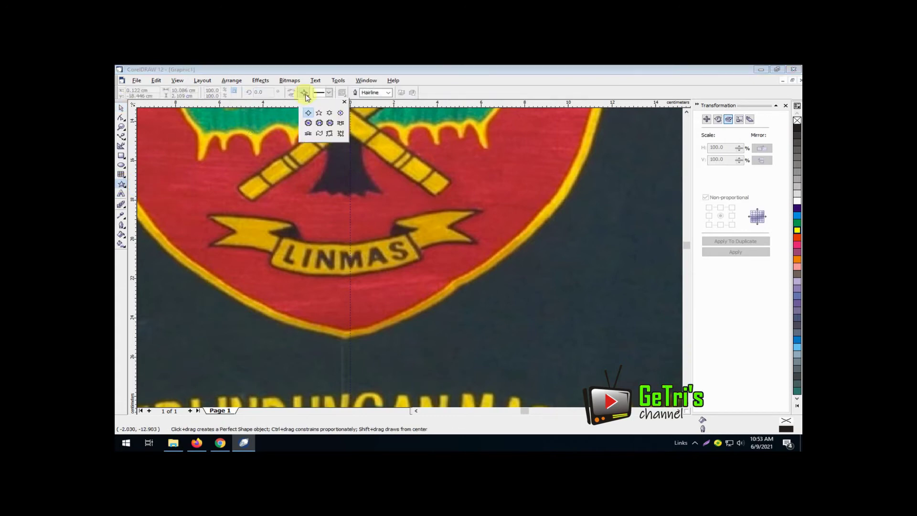
left_click(308, 124)
left_click_drag(253, 223, 462, 274)
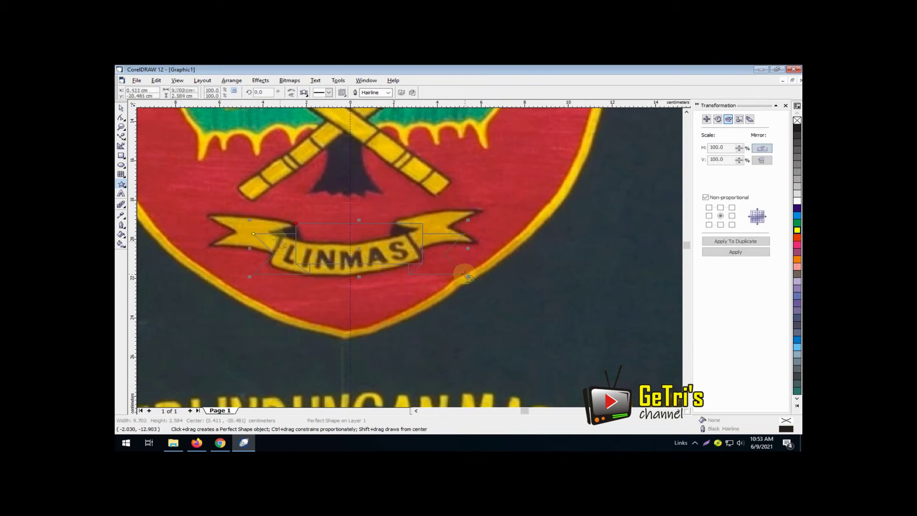
left_click_drag(249, 247, 216, 247)
key("space")
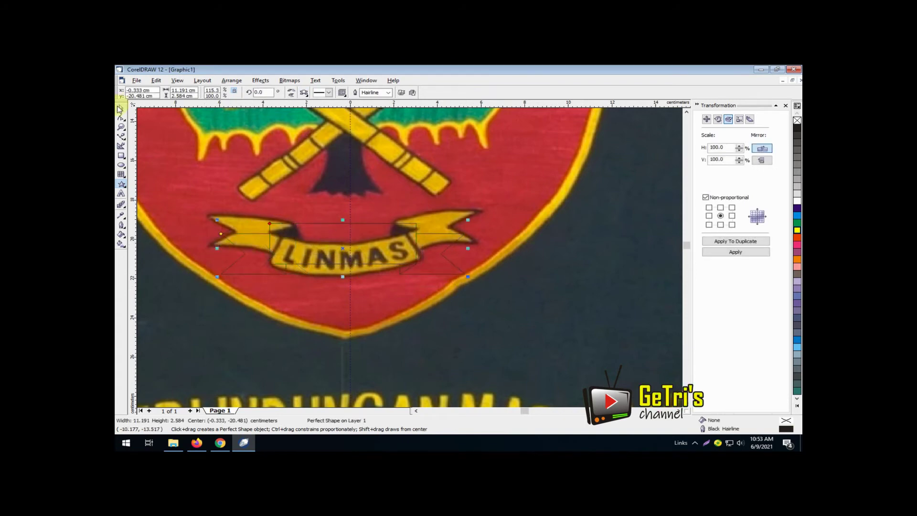
Step: Convert the ribbon banner to curves and bow the upper and lower edges of its centre panel downward
left_click(231, 80)
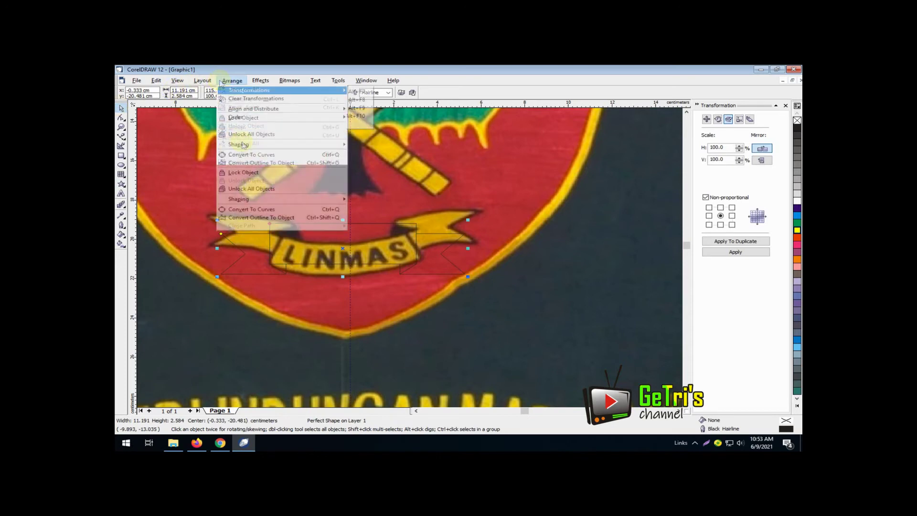
left_click(287, 210)
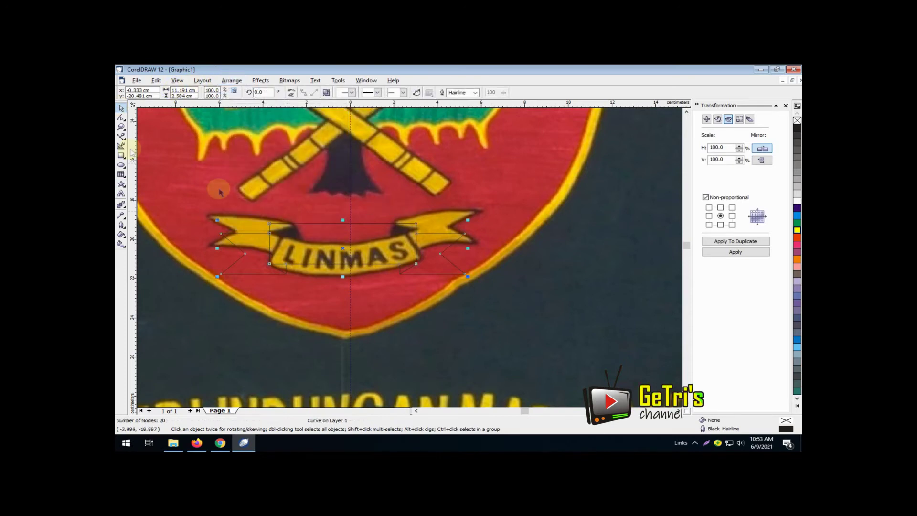
key("F10")
right_click(343, 223)
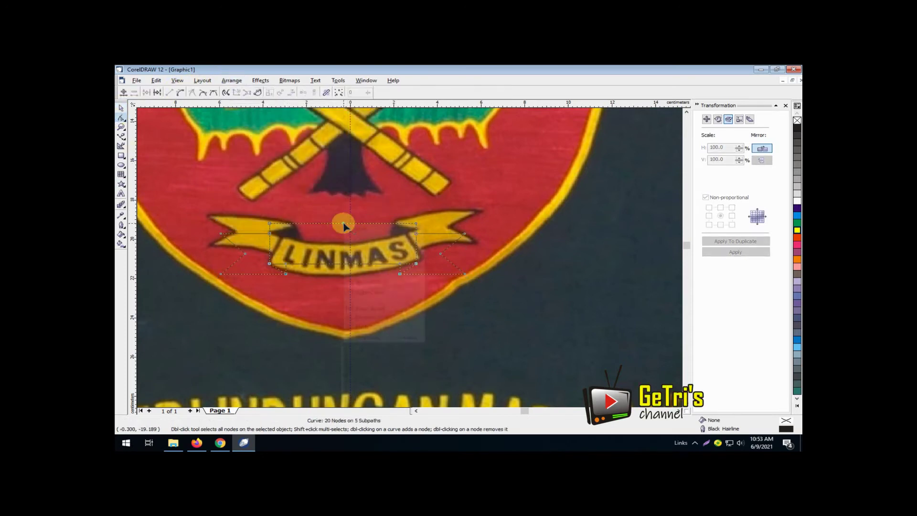
left_click(354, 256)
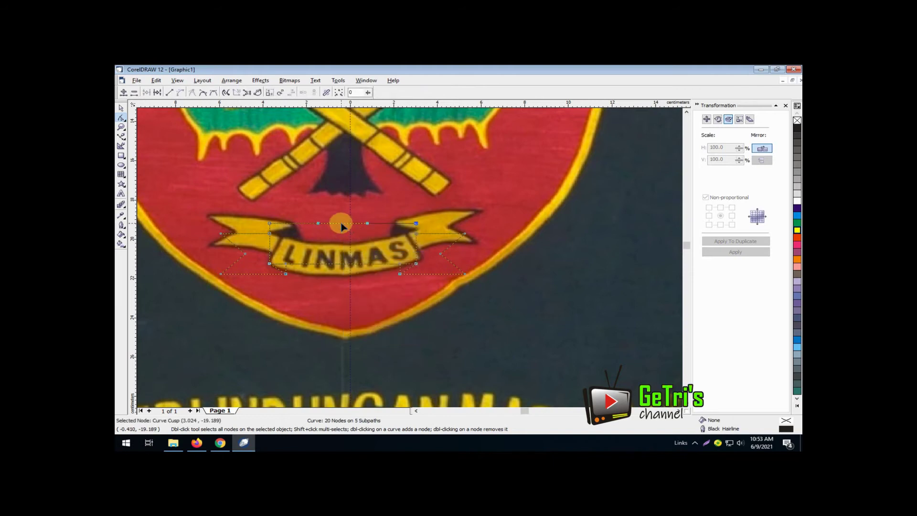
left_click_drag(341, 224, 342, 277)
right_click(342, 267)
left_click(348, 293)
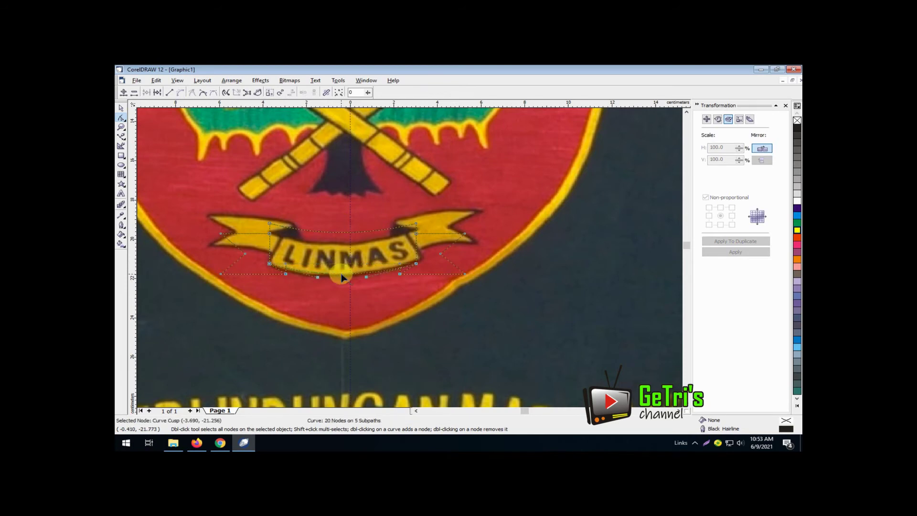
Step: Convert the upper and lower edges of the ribbon's left tail to curves and bow them upward
left_click(250, 232)
right_click(250, 233)
left_click(255, 260)
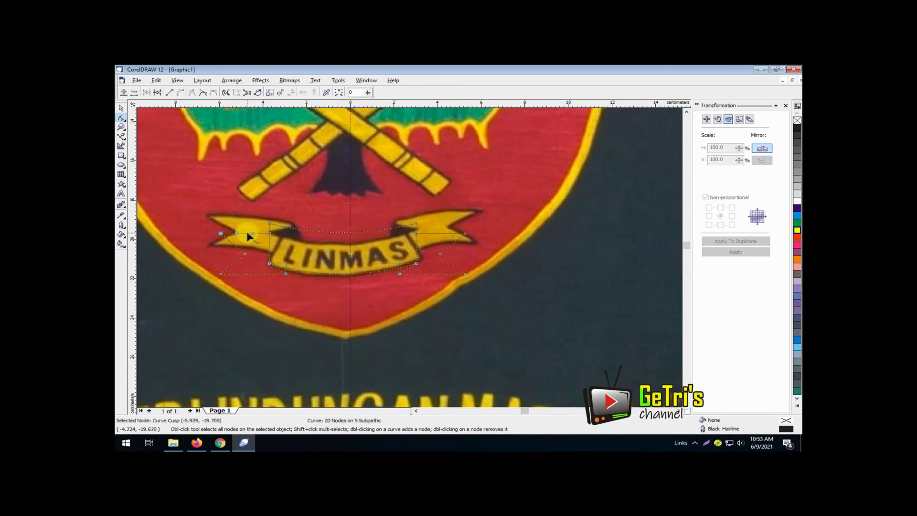
left_click_drag(247, 234, 246, 225)
left_click(256, 276)
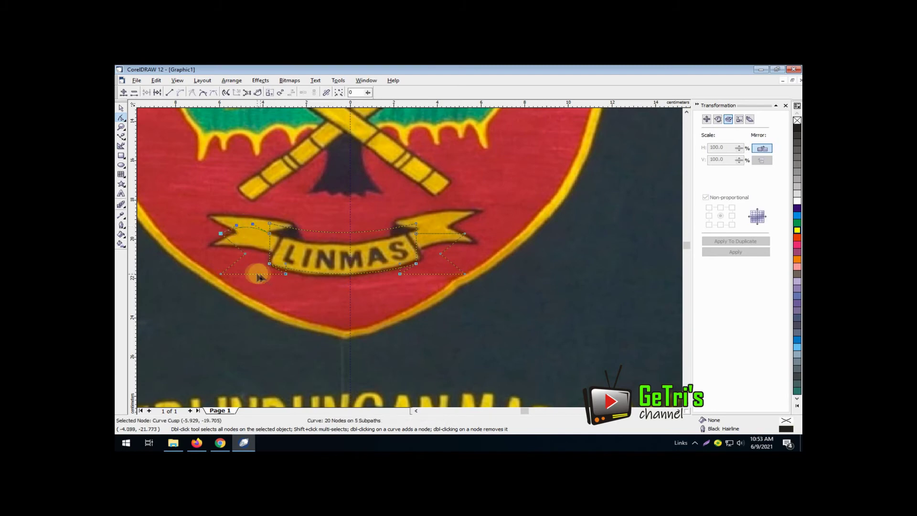
right_click(257, 276)
left_click(273, 300)
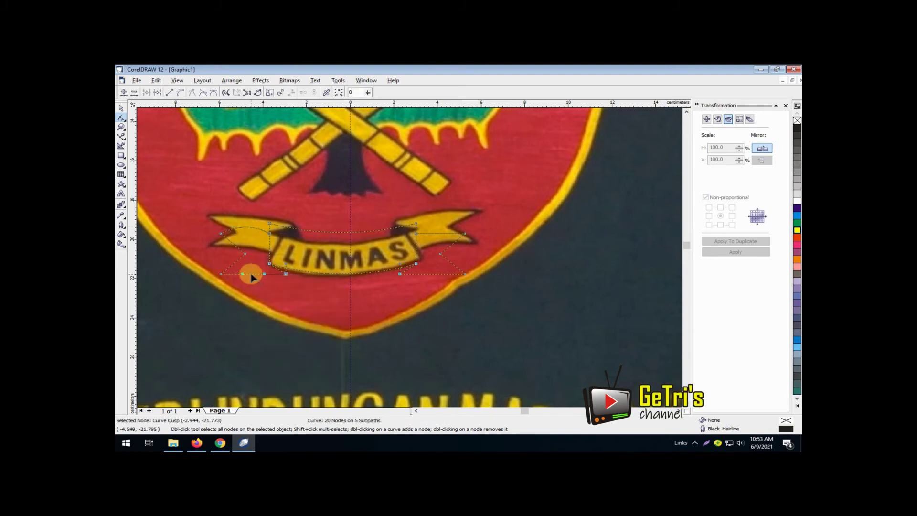
left_click_drag(252, 273, 252, 267)
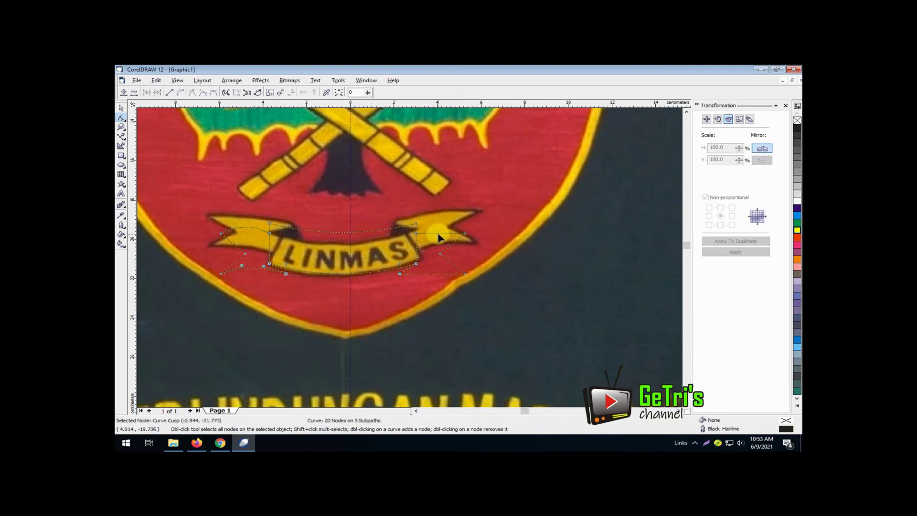
Step: Convert the upper and lower edges of the ribbon's right tail to curves and bow them upward to match the left tail
right_click(439, 235)
left_click(449, 266)
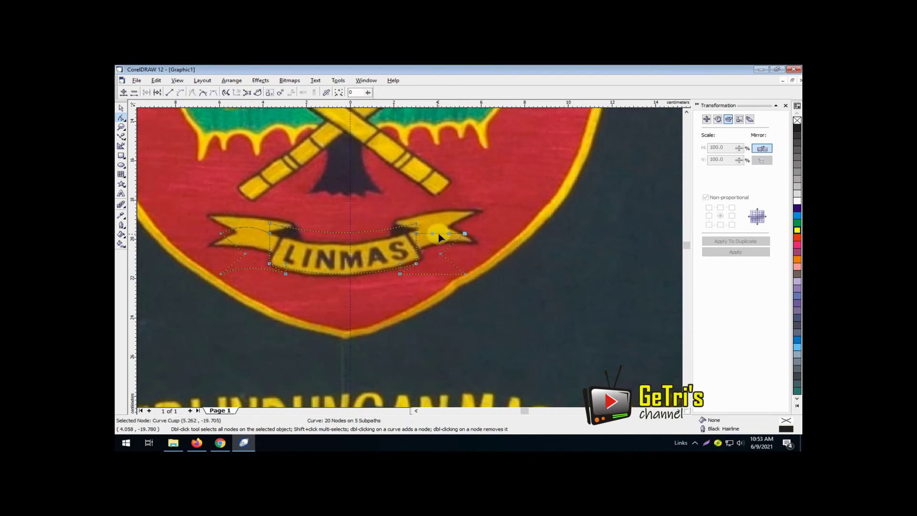
left_click_drag(438, 236, 436, 232)
right_click(430, 275)
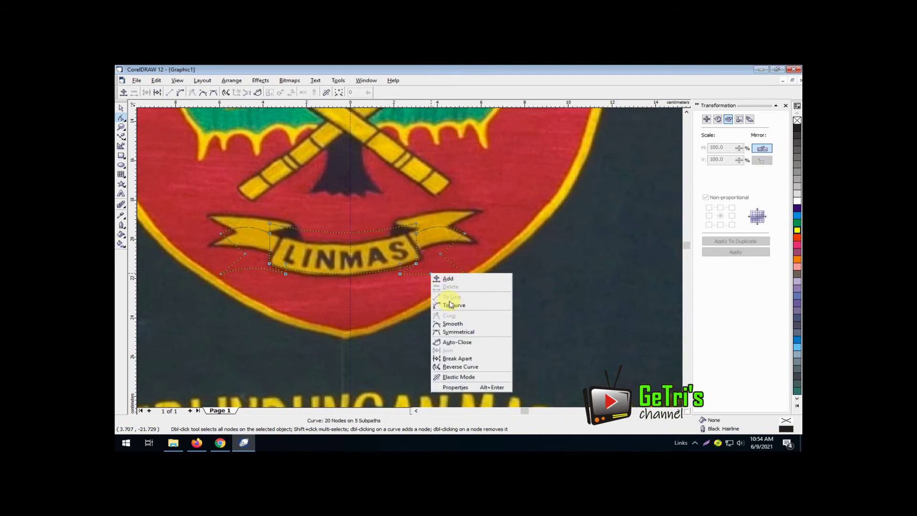
left_click(447, 305)
left_click(250, 266)
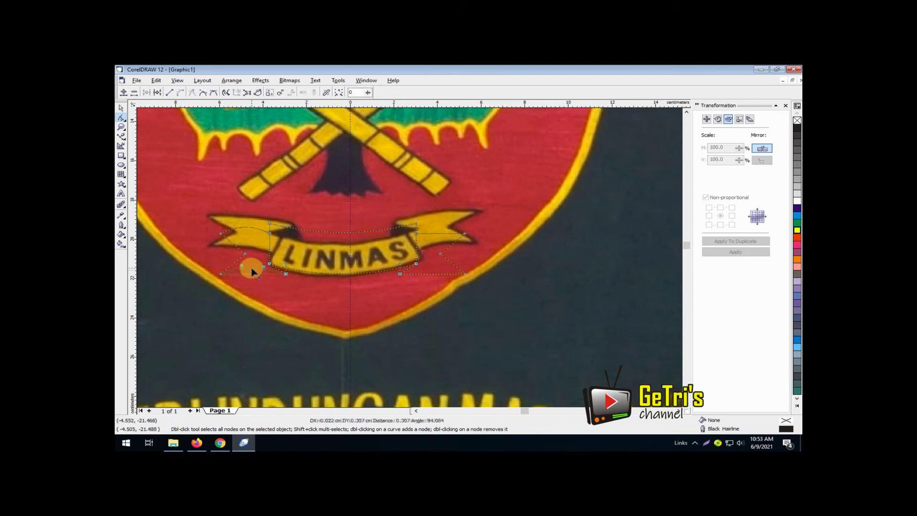
right_click(439, 236)
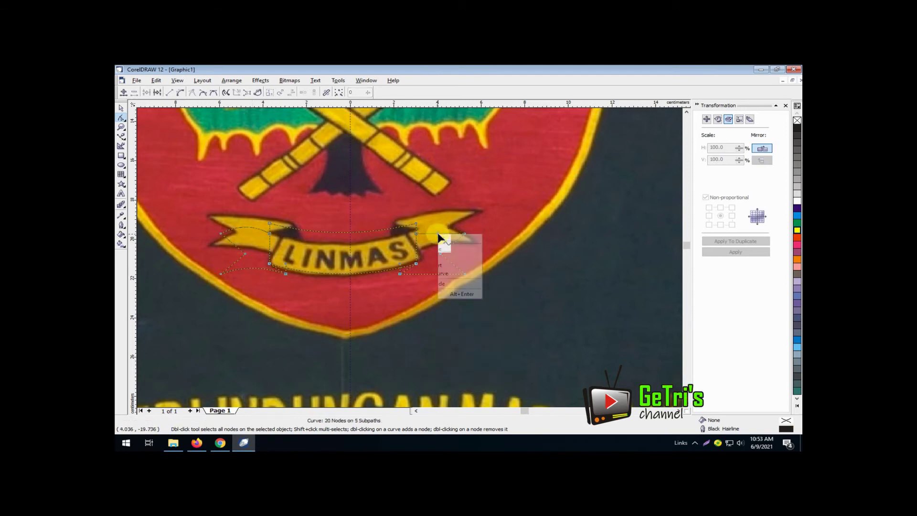
left_click(451, 264)
left_click_drag(439, 233, 438, 226)
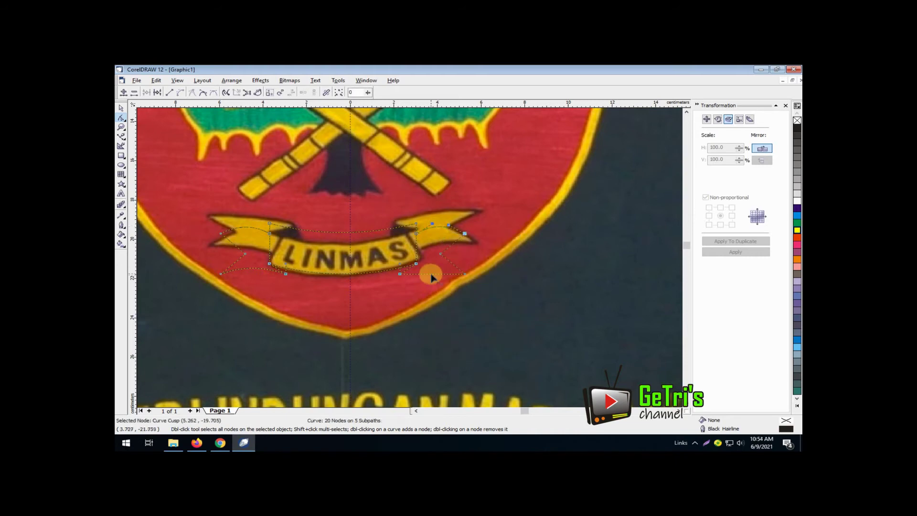
right_click(431, 275)
left_click(442, 303)
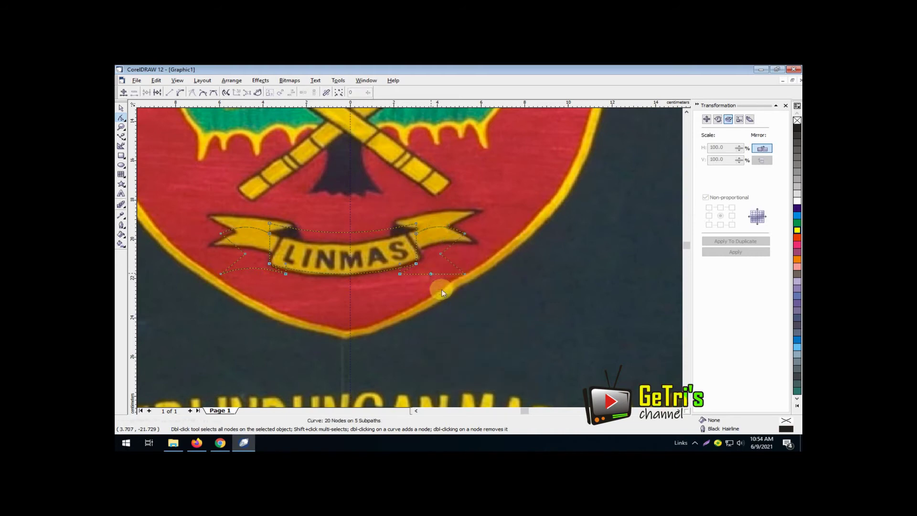
left_click_drag(429, 275, 429, 266)
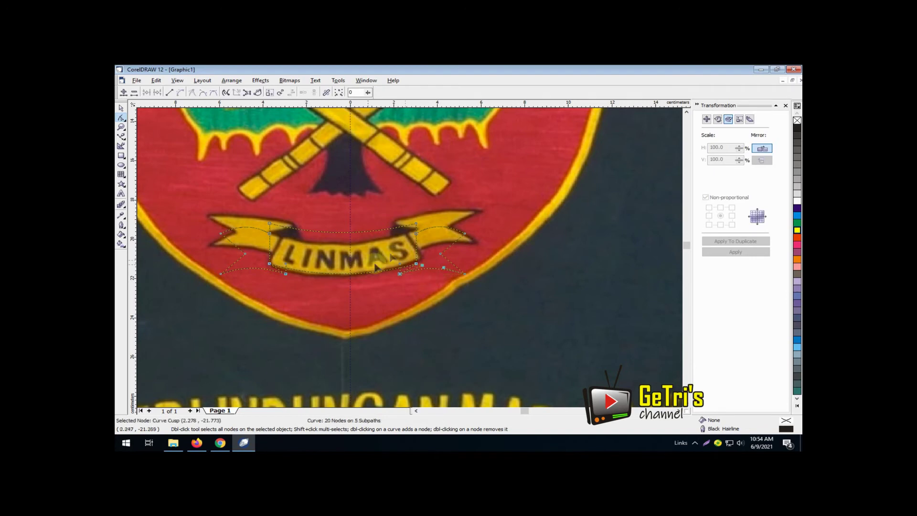
Step: Move the ribbon banner 40 cm horizontally from the photo onto the red shield, below the tree trunk
left_click(121, 111)
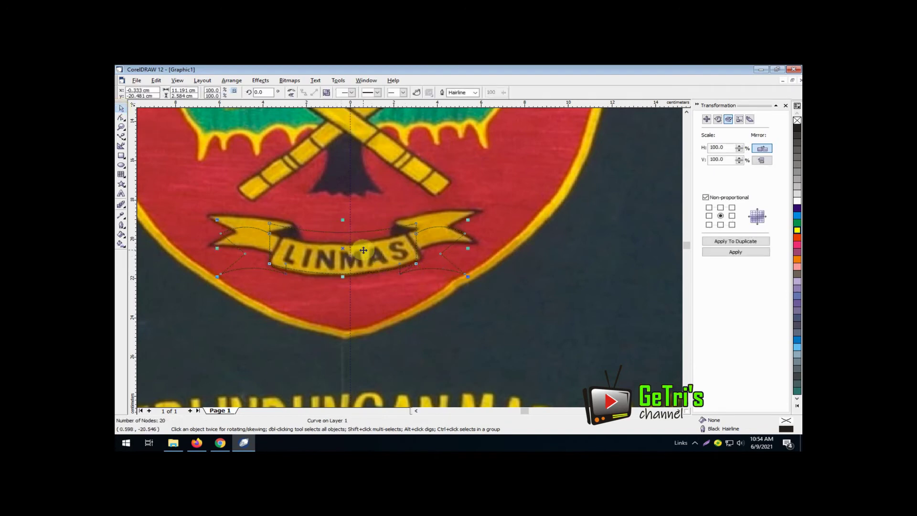
scroll(363, 250, "down", 3)
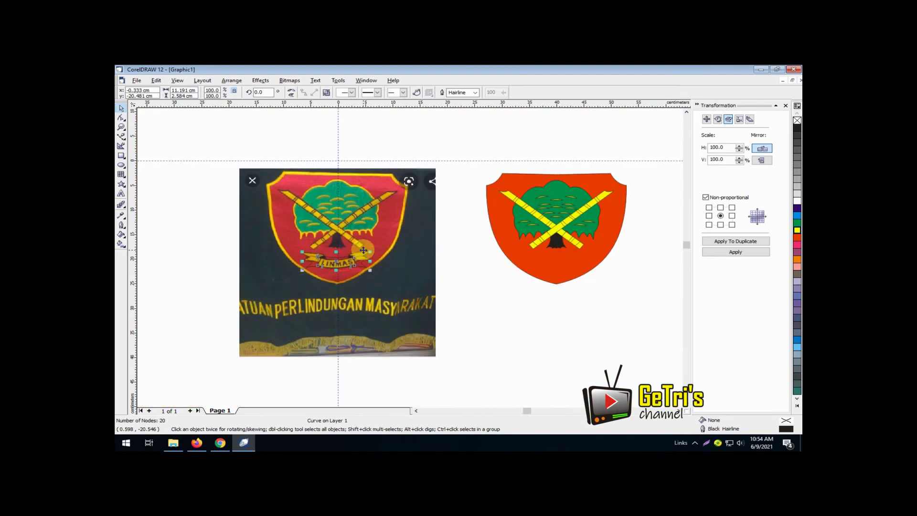
key("Right")
key("Right")
key("Right")
key("Right")
key("Right")
key("Right")
key("Right")
key("Right")
key("Right")
key("Right")
key("Right")
key("Right")
key("Right")
key("Right")
key("Right")
key("Right")
key("Right")
key("Right")
key("Right")
key("Right")
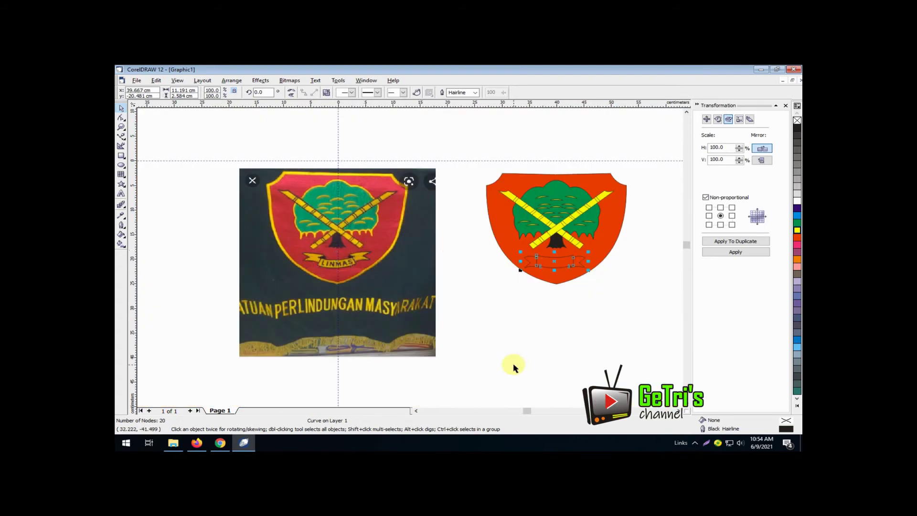
Step: Centre the ribbon banner horizontally on the red shield with Align and Distribute, then deselect both
left_click(601, 242, "shift")
left_click(231, 80)
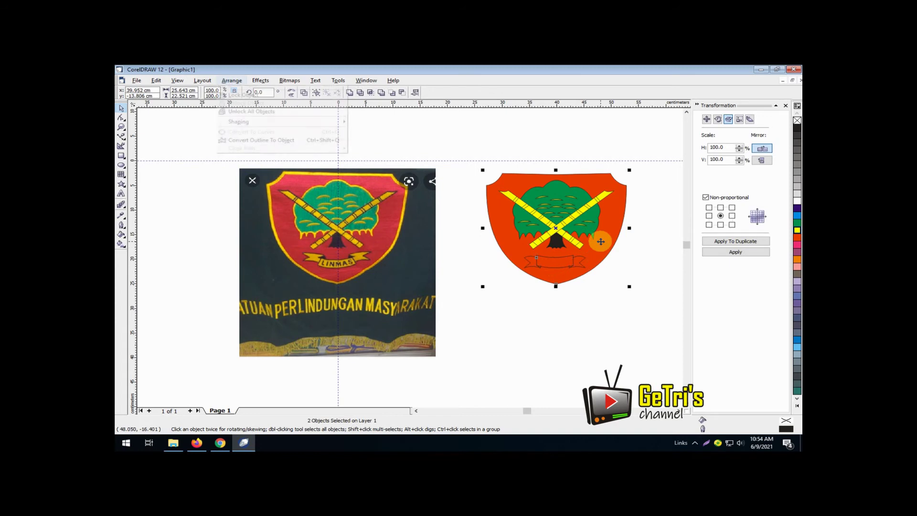
left_click(377, 205)
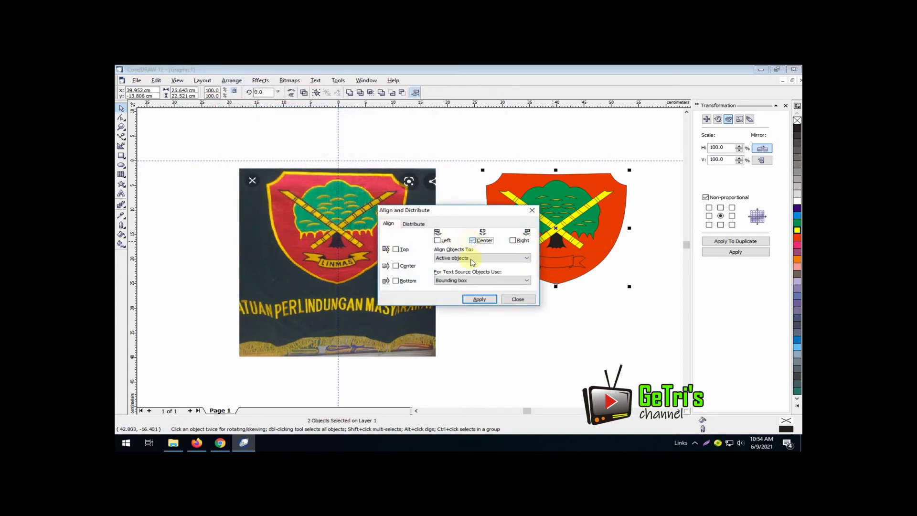
left_click(479, 299)
left_click(517, 299)
left_click(535, 295)
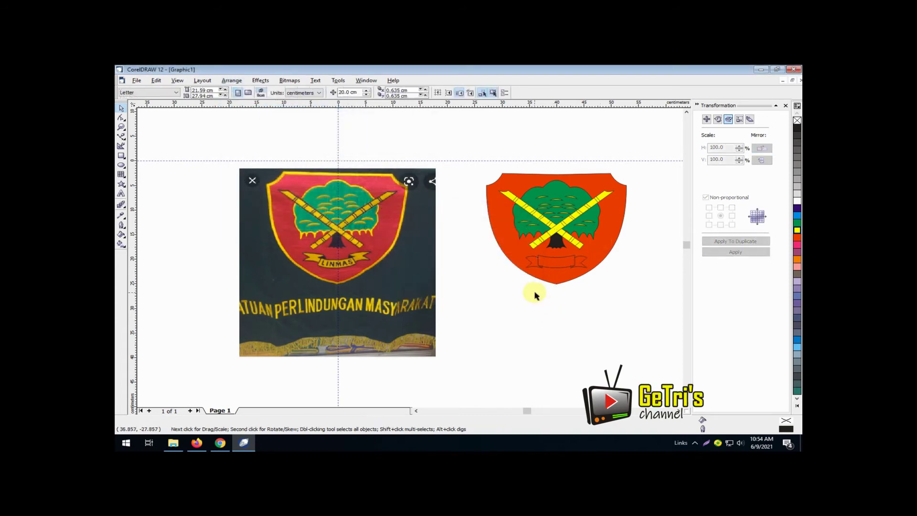
Step: Try to fill the ribbon banner on the shield with yellow, and undo the fill
left_click(510, 247)
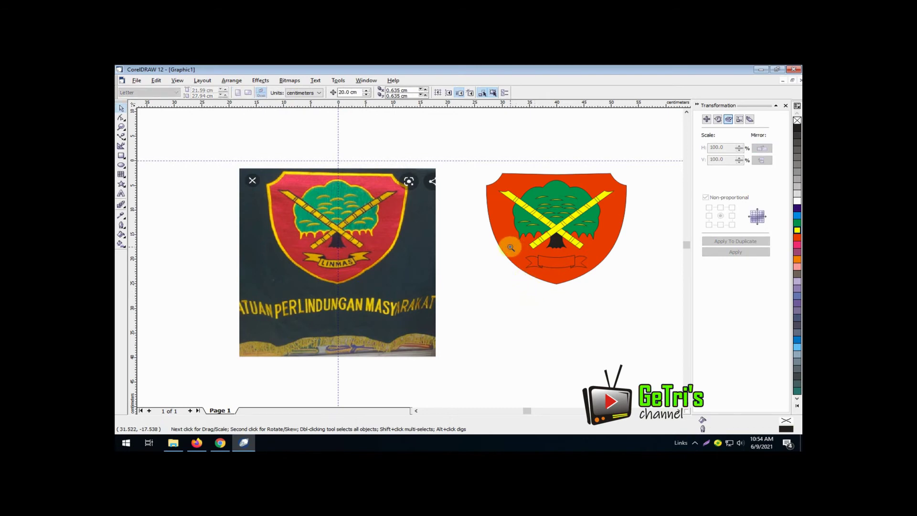
left_click_drag(510, 247, 621, 292)
key("space")
left_click(420, 247)
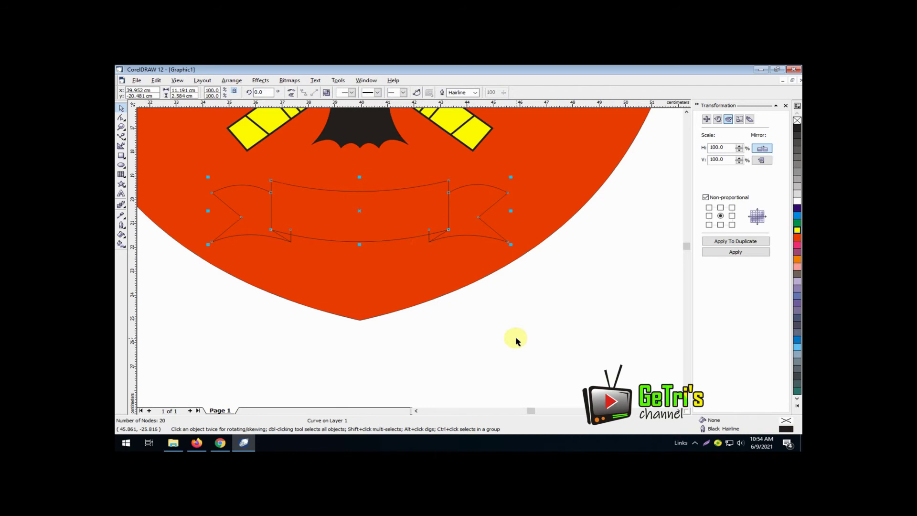
left_click(796, 230)
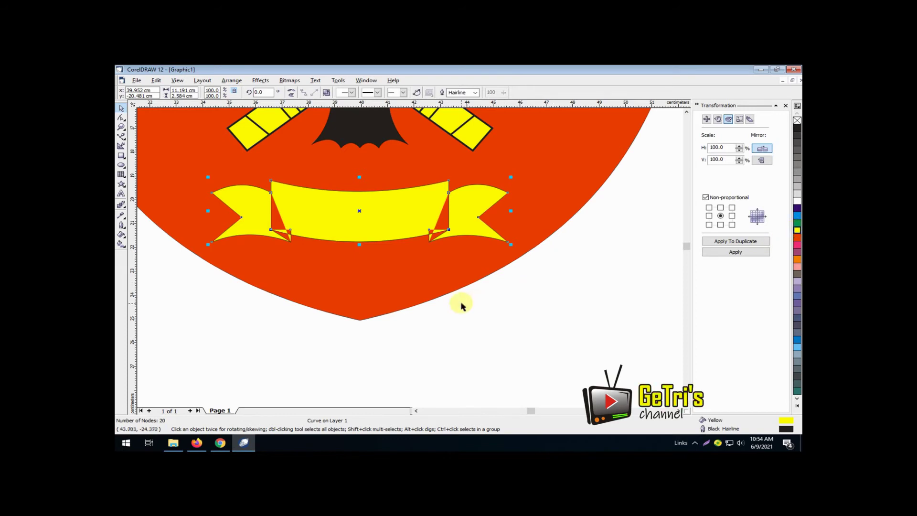
key("ctrl+z")
Step: Lower the upper end nodes of both tails' short vertical fold edges onto the centre panel's lower edge with the Shape tool
left_click(424, 232)
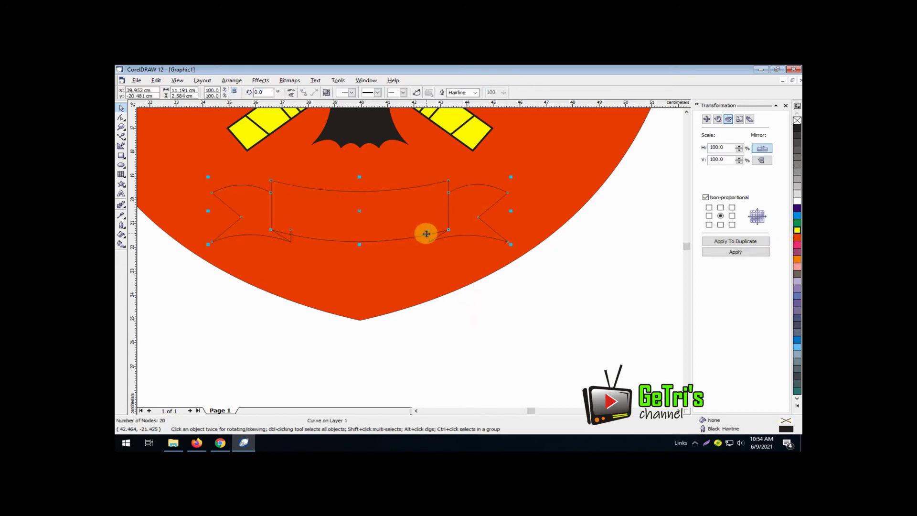
left_click(120, 117)
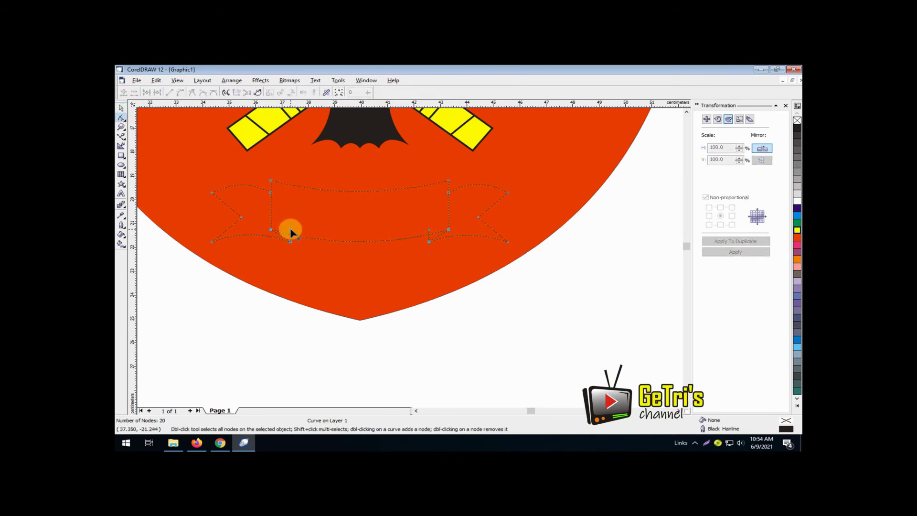
scroll(291, 234, "up", 3)
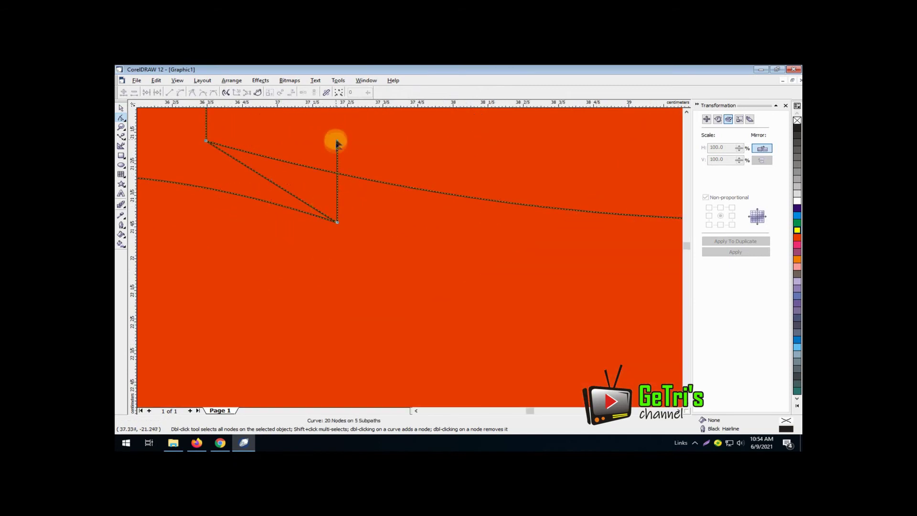
left_click_drag(337, 143, 338, 175)
scroll(426, 215, "down", 3)
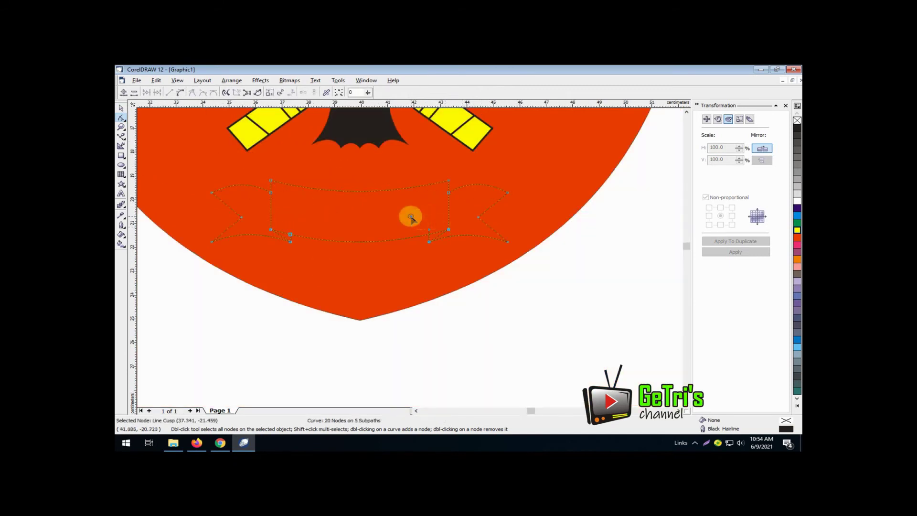
scroll(411, 216, "up", 5)
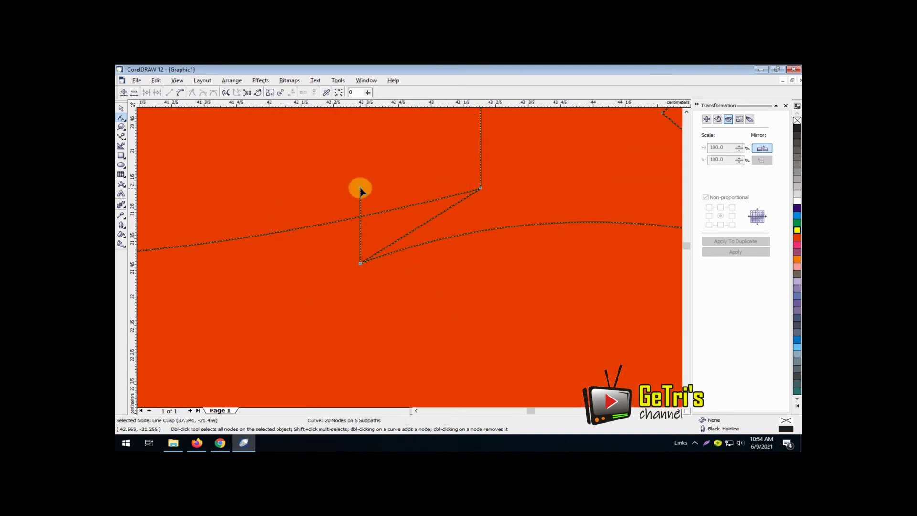
left_click_drag(360, 189, 359, 218)
scroll(382, 254, "down", 5)
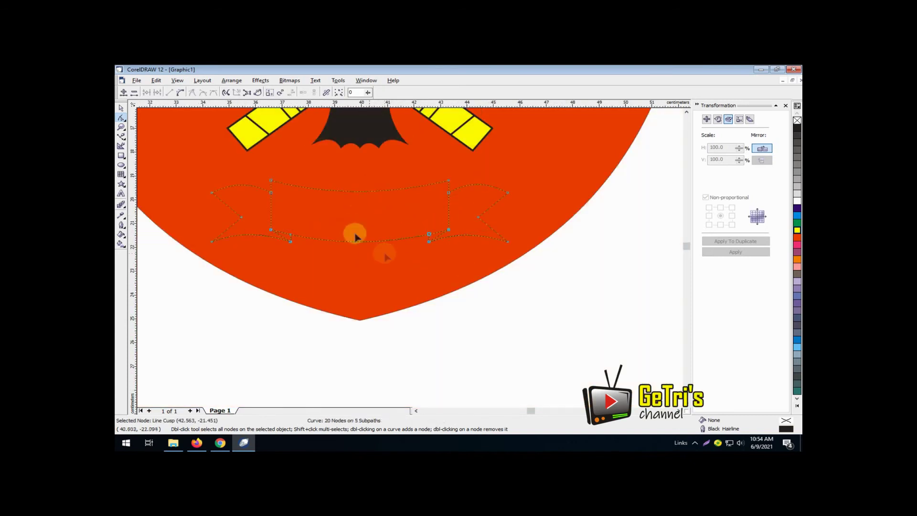
left_click(121, 108)
left_click(266, 318)
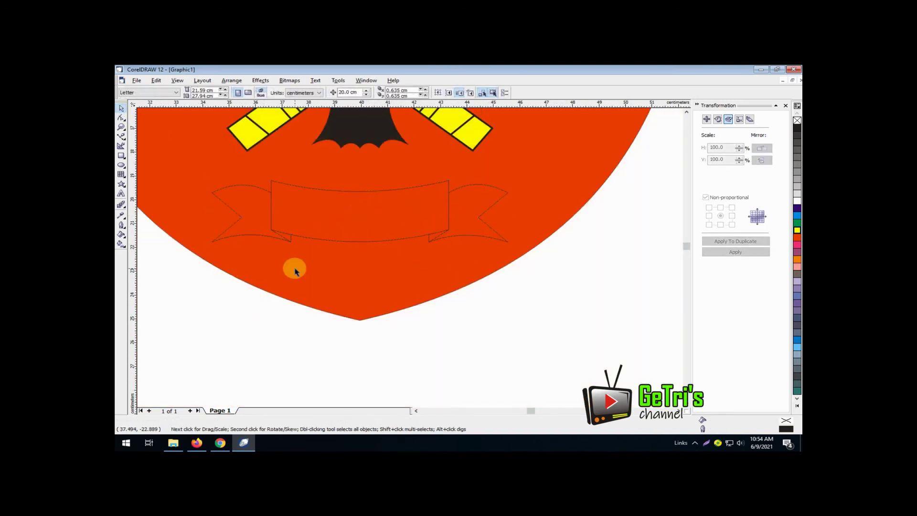
Step: Try a yellow fill on the reshaped ribbon banner, and undo it
left_click(306, 193)
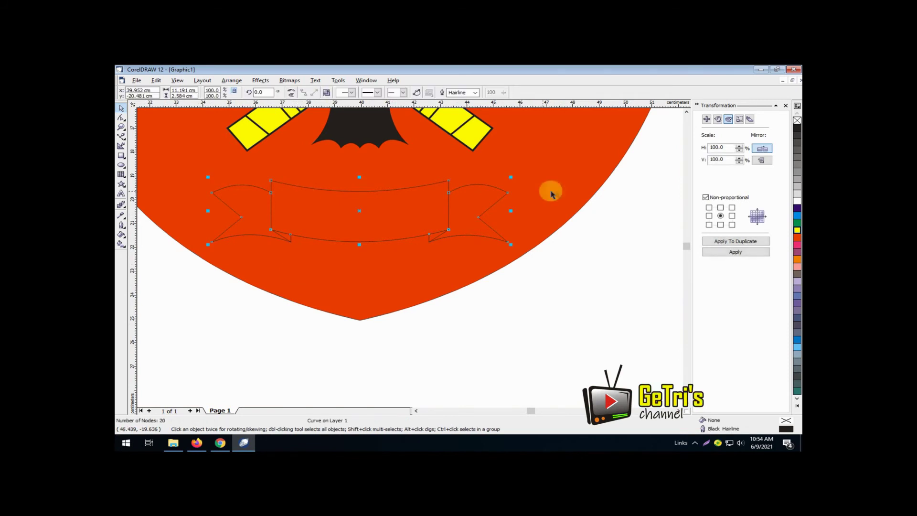
left_click(797, 231)
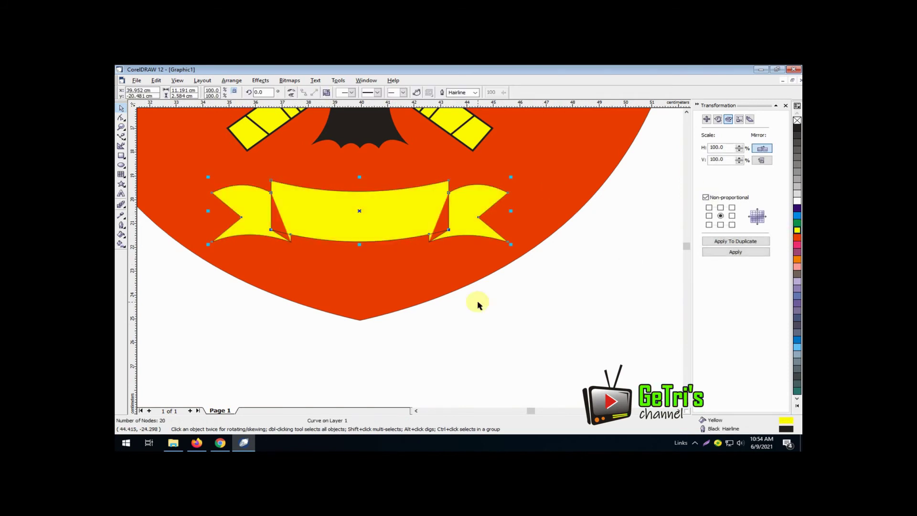
key("ctrl+z")
left_click(481, 313)
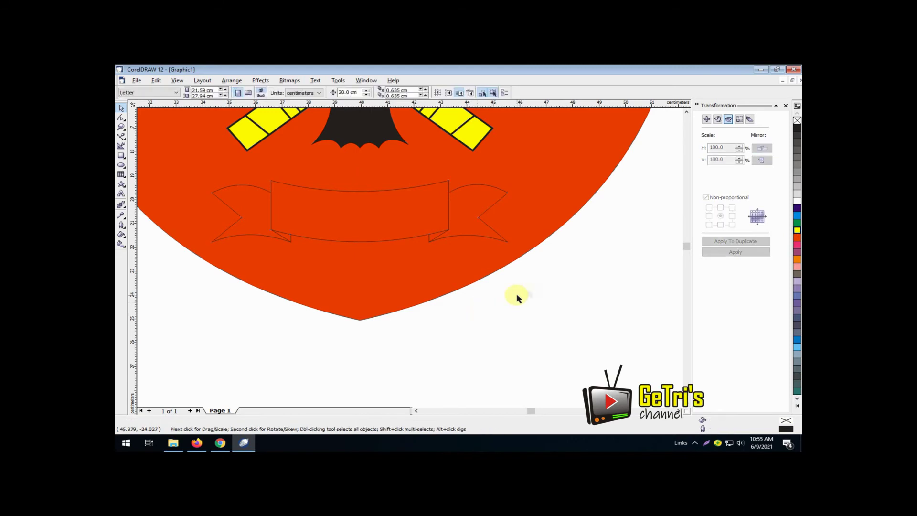
Step: Break the ribbon banner's curve apart and fill its centre panel with yellow
left_click(192, 172)
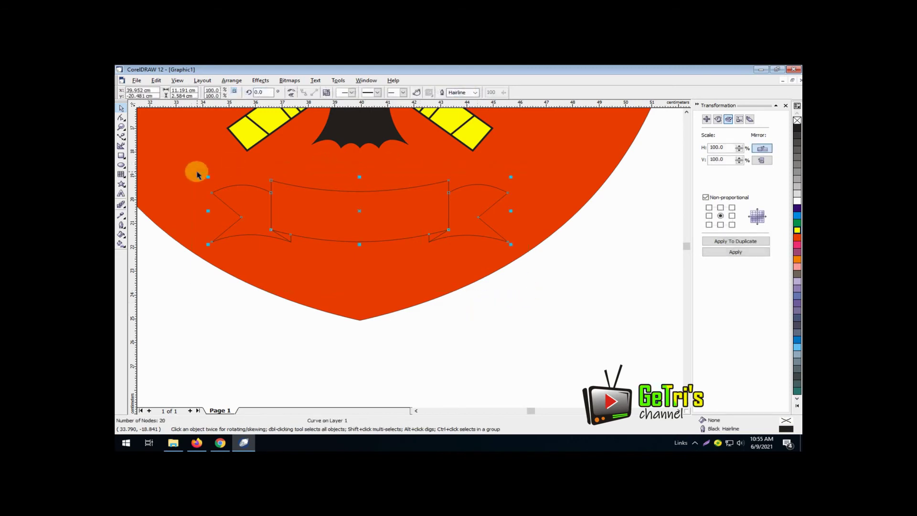
left_click(230, 81)
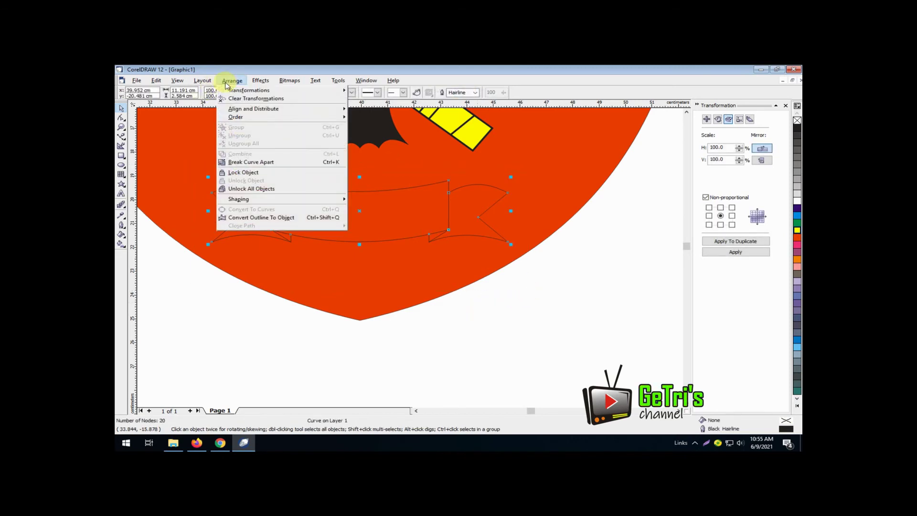
left_click(250, 162)
left_click(425, 338)
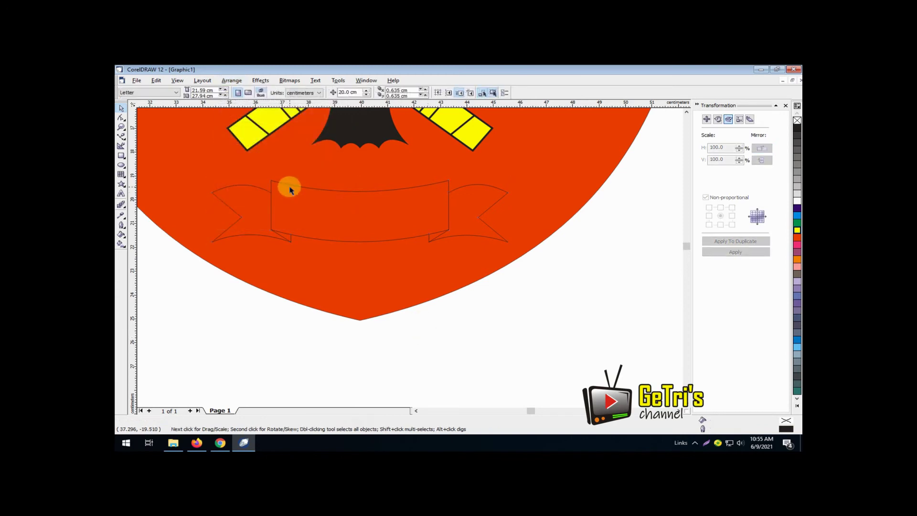
left_click(290, 187)
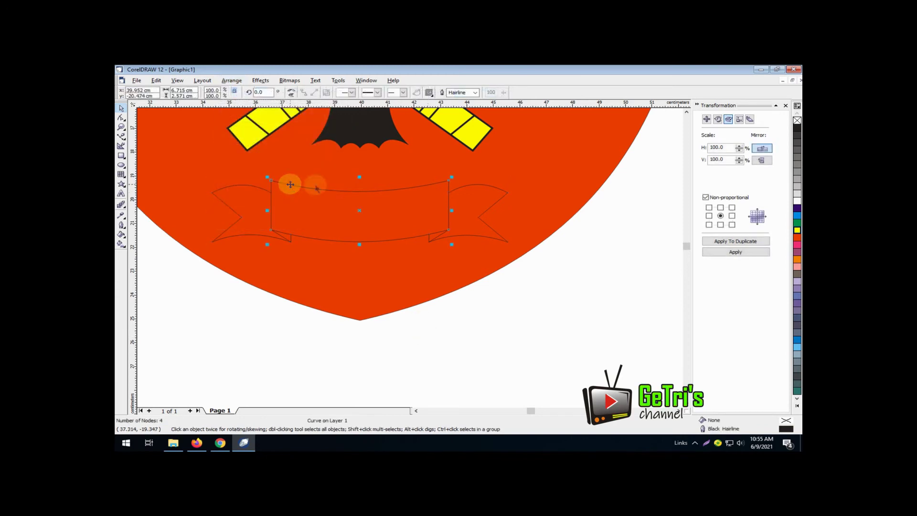
left_click(797, 230)
left_click(567, 297)
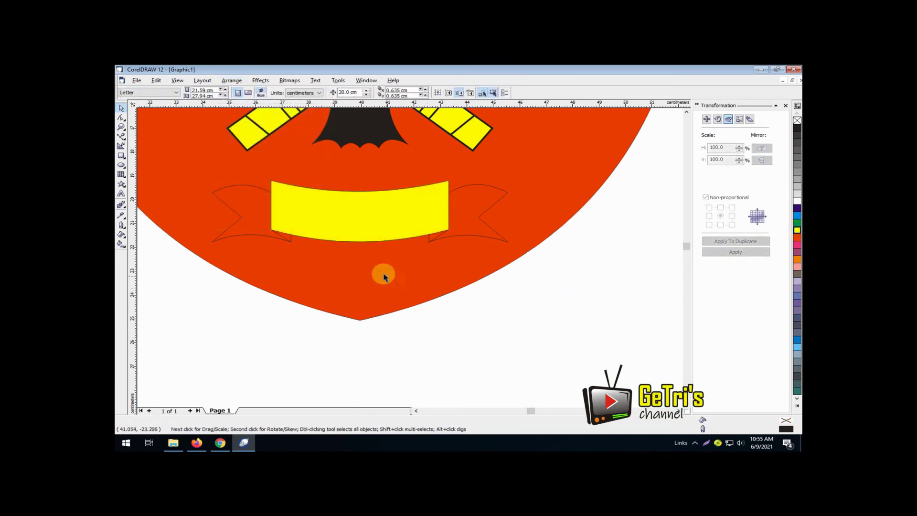
Step: Close the right tail's open outline with the Bezier tool, fill it with yellow, and bring the centre panel in front of it
left_click(493, 188)
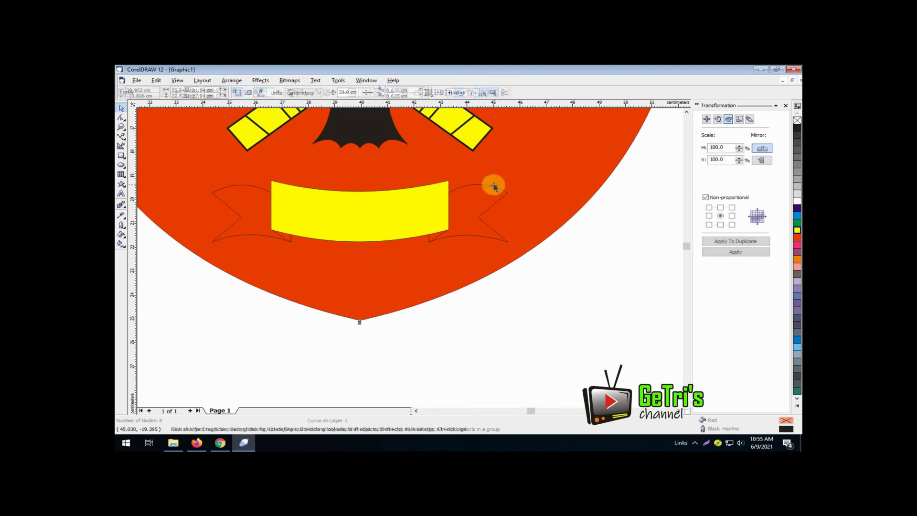
left_click(492, 186)
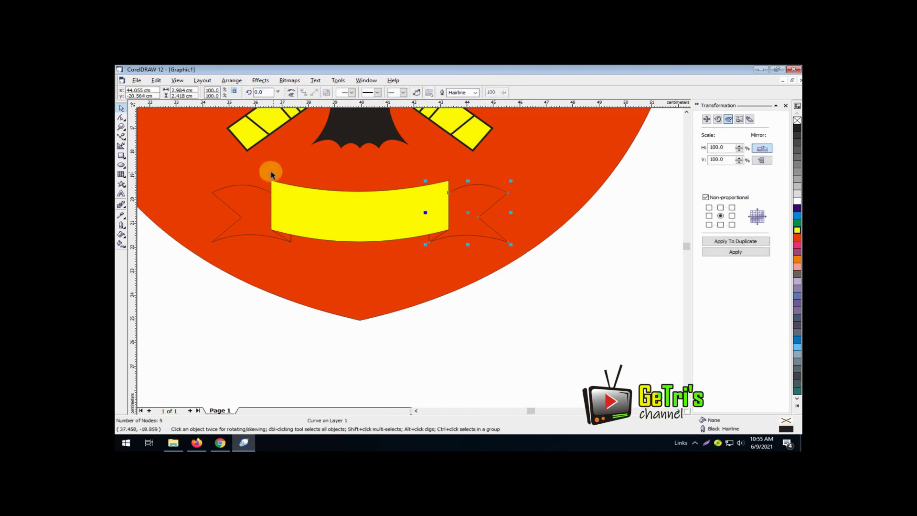
left_click(121, 136)
left_click(448, 193)
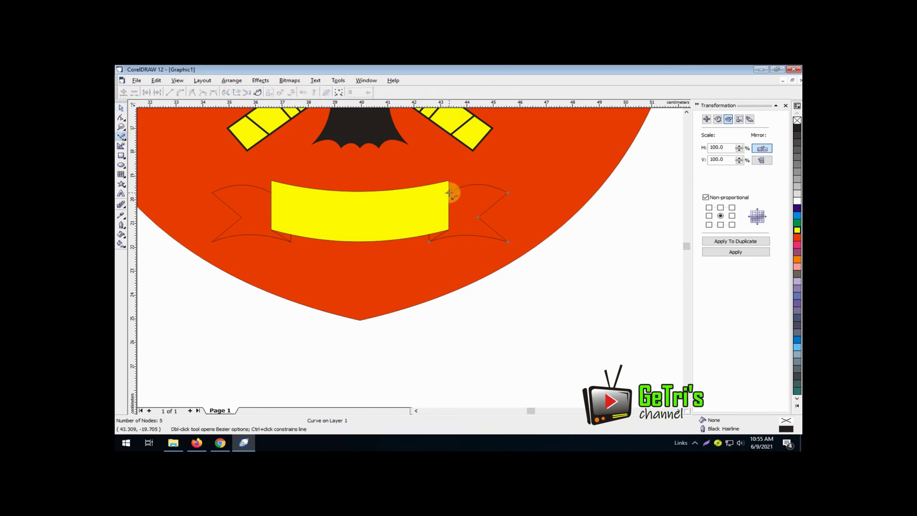
left_click(449, 193)
left_click(428, 234)
left_click(429, 242)
left_click(797, 230)
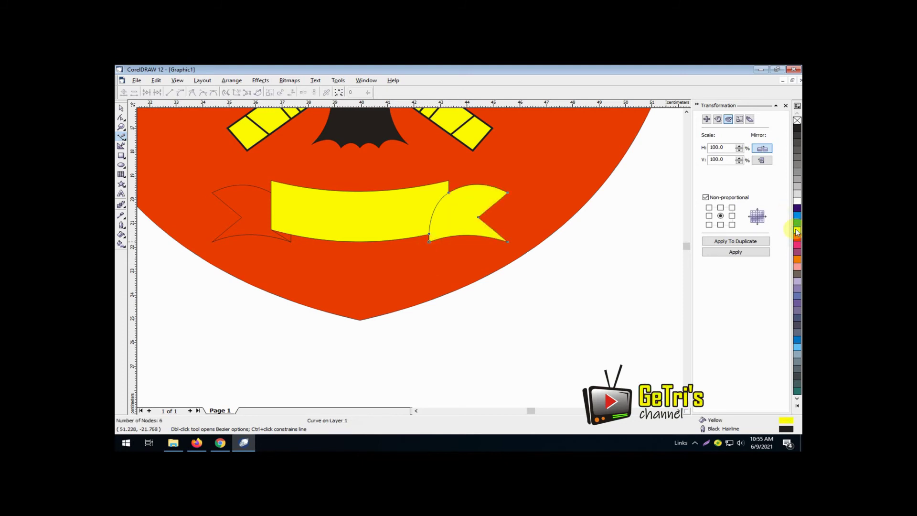
left_click(120, 108)
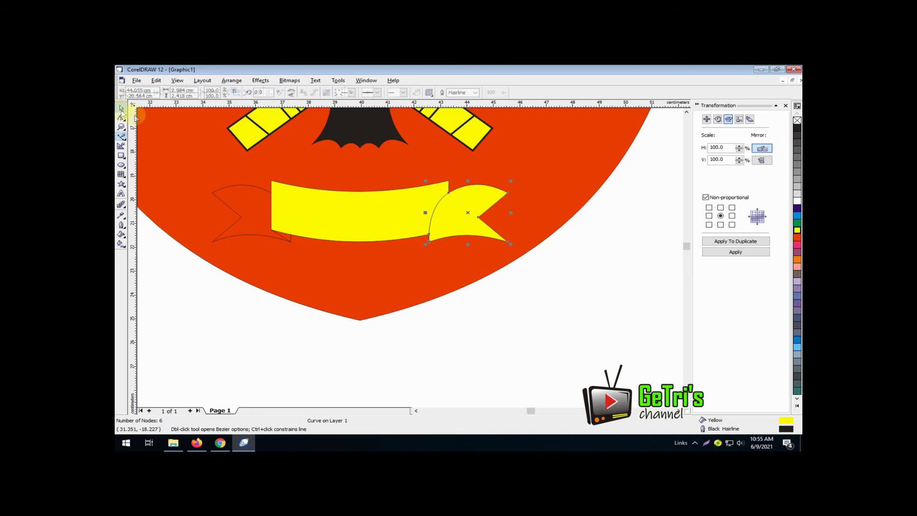
left_click(365, 199)
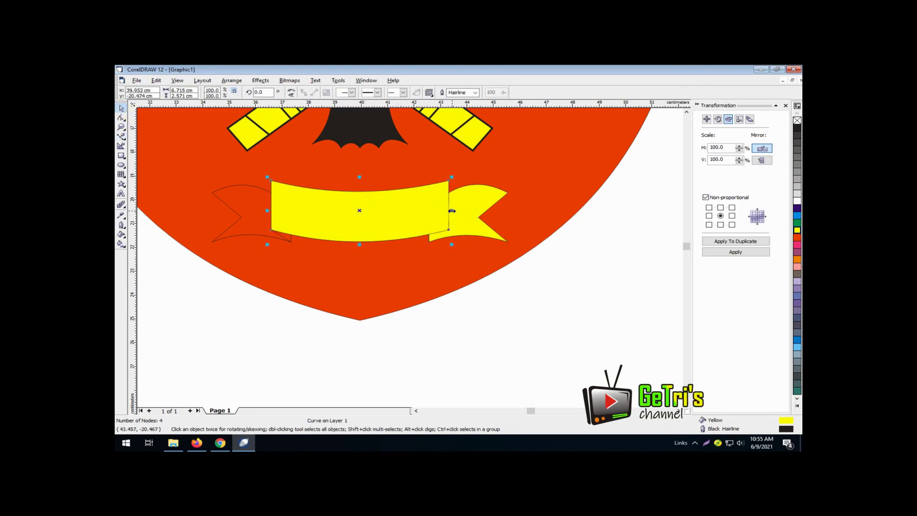
Step: Close the left tail's open outline with the Bezier tool and fill it with yellow
left_click(246, 191)
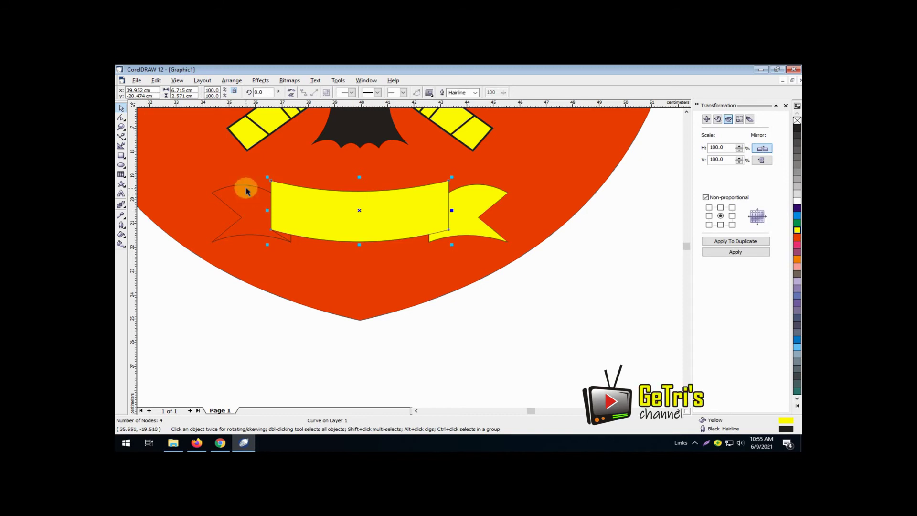
left_click(244, 187)
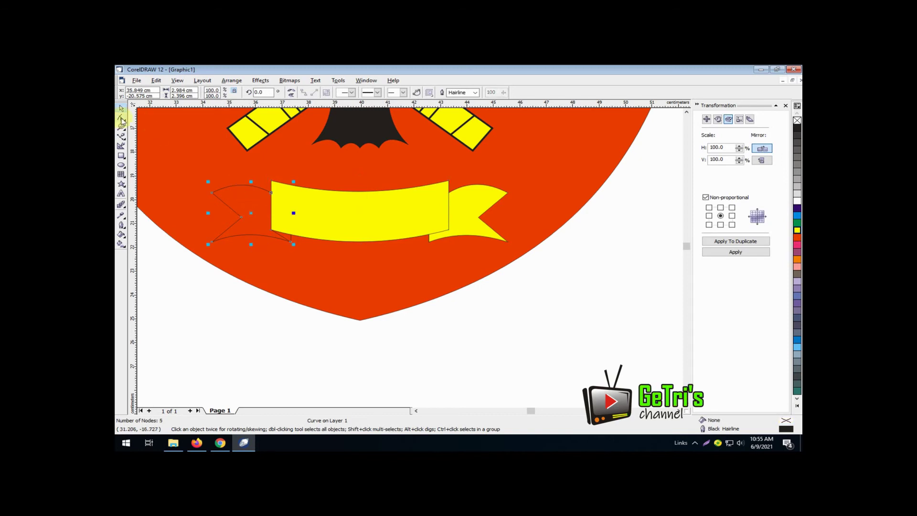
left_click(122, 137)
left_click(270, 193)
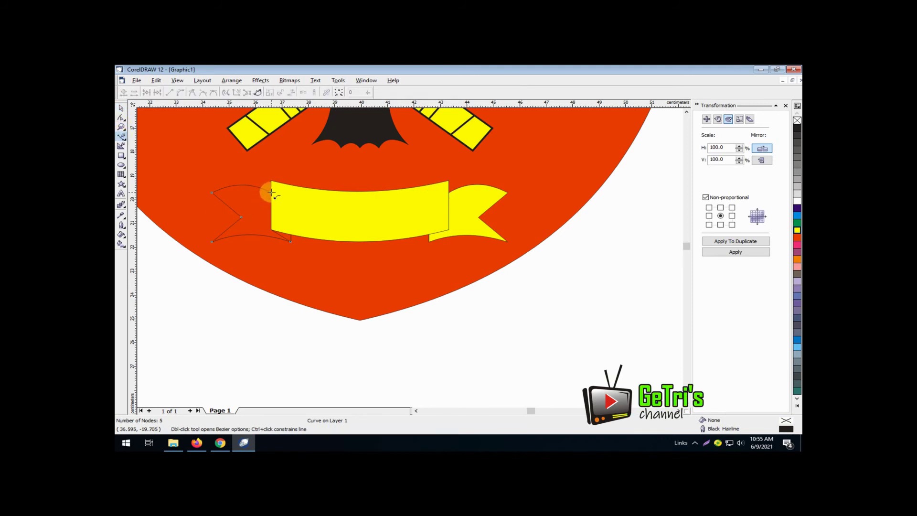
left_click(293, 233)
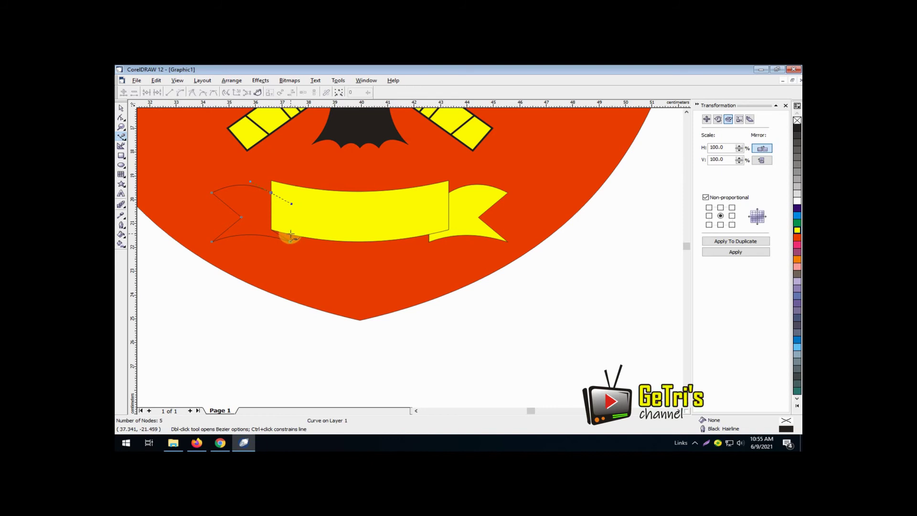
left_click(291, 242)
left_click(796, 231)
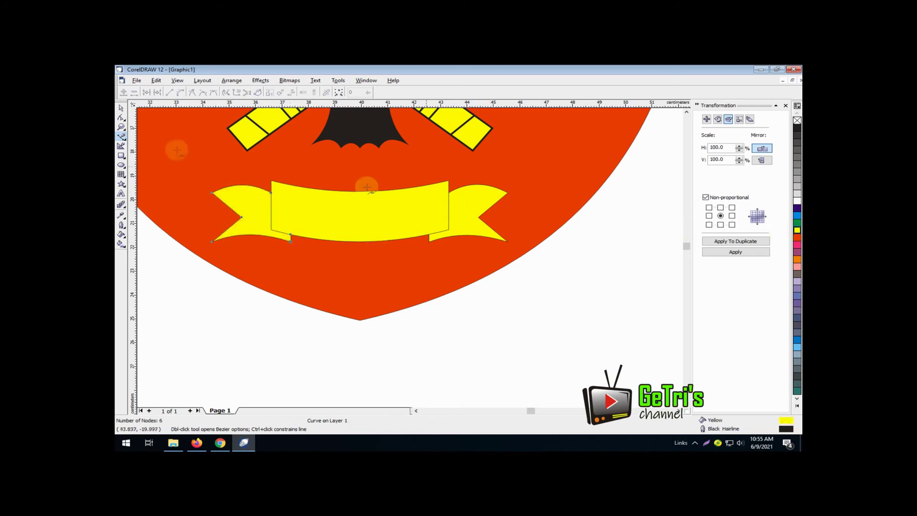
left_click(121, 108)
left_click(222, 296)
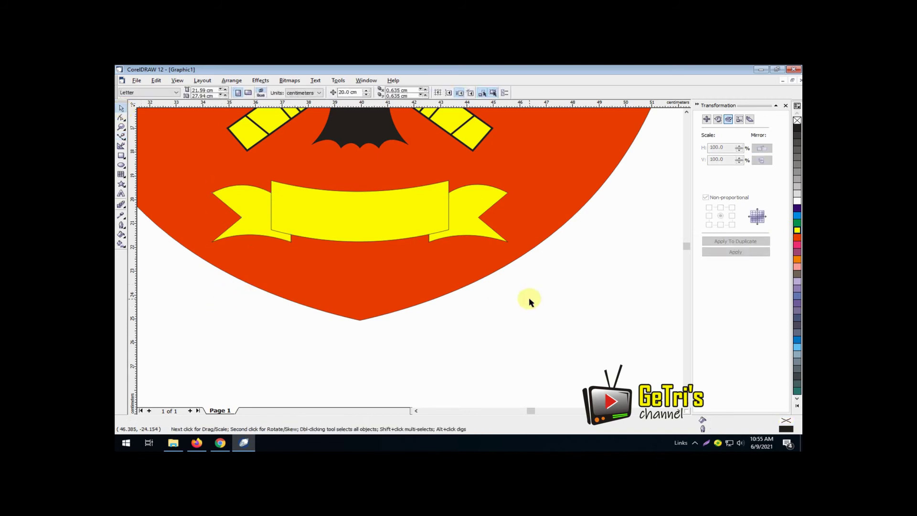
Step: Group all the pieces of the ribbon banner
left_click_drag(528, 278, 198, 164)
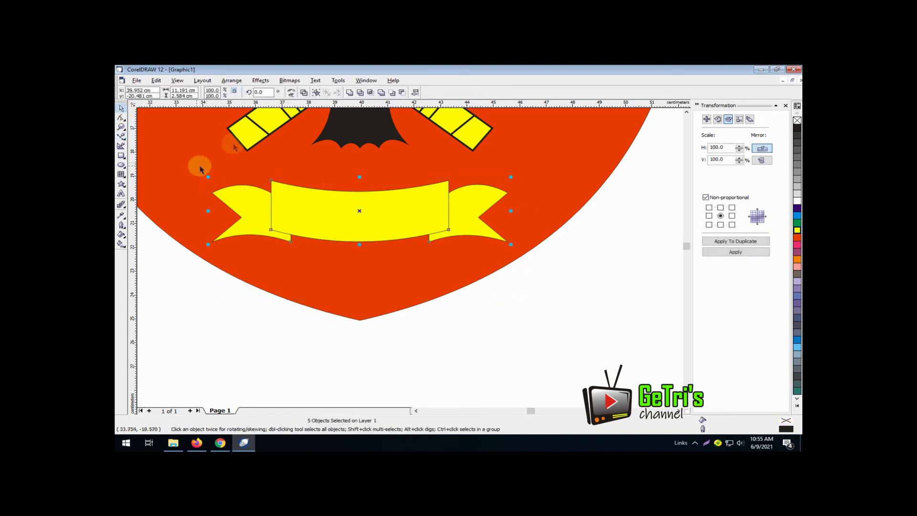
left_click(229, 81)
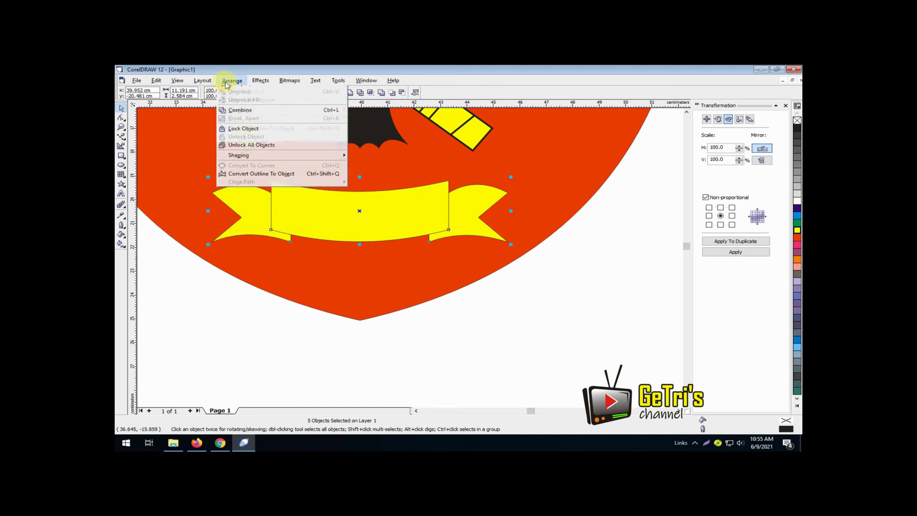
left_click(258, 130)
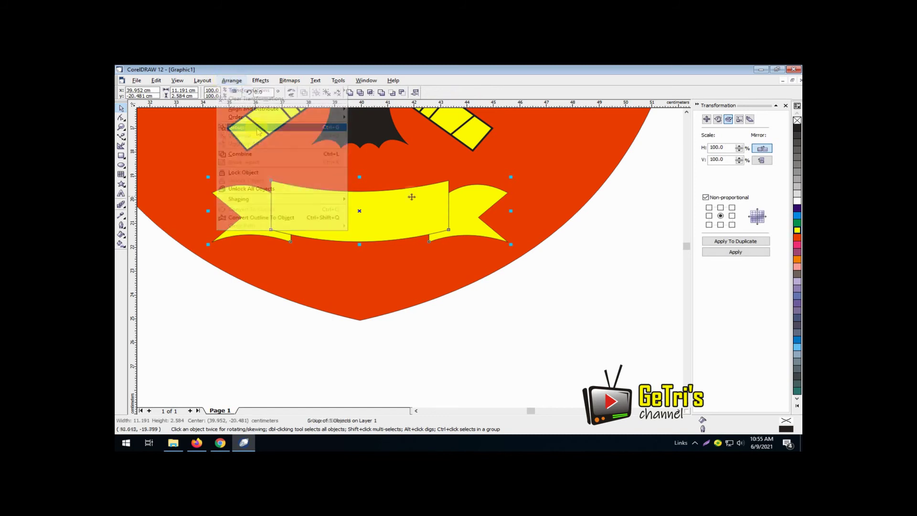
Step: Set the outline width of the grouped ribbon banner to 0.706 mm and deselect it
left_click(122, 234)
left_click(142, 230)
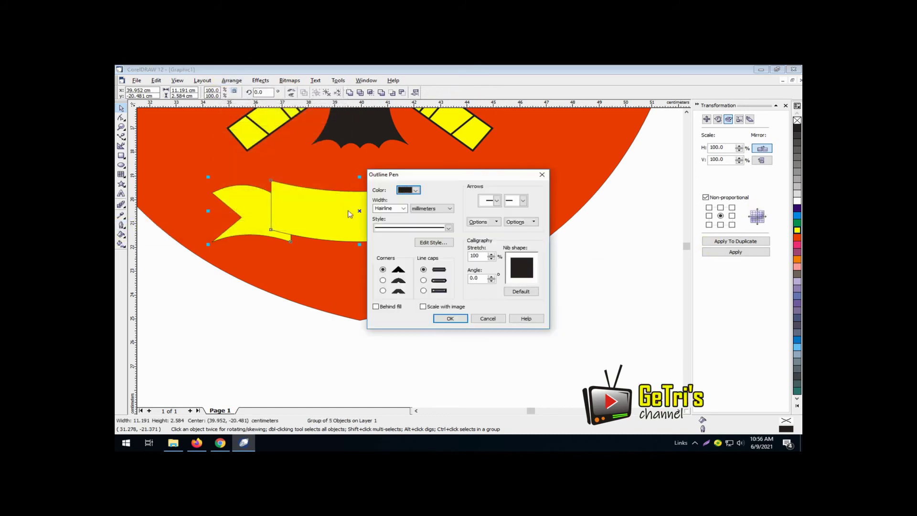
left_click(405, 209)
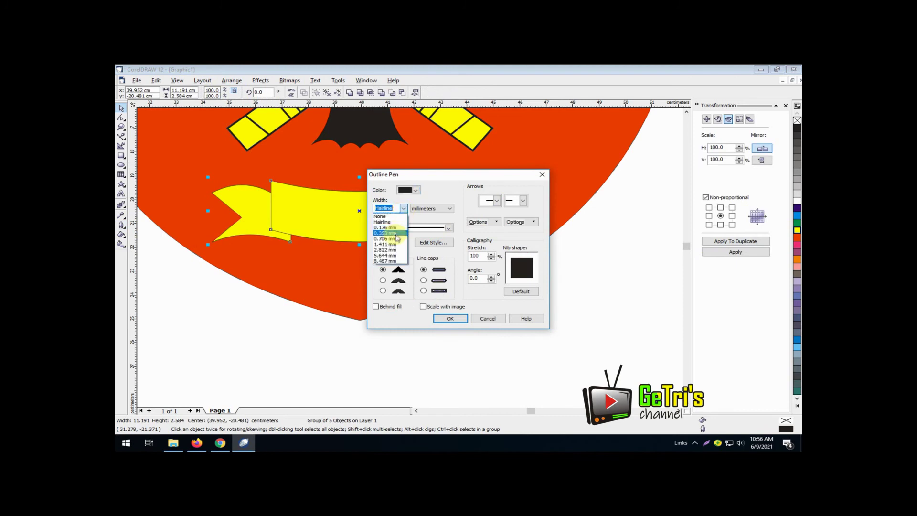
left_click(389, 243)
left_click(449, 318)
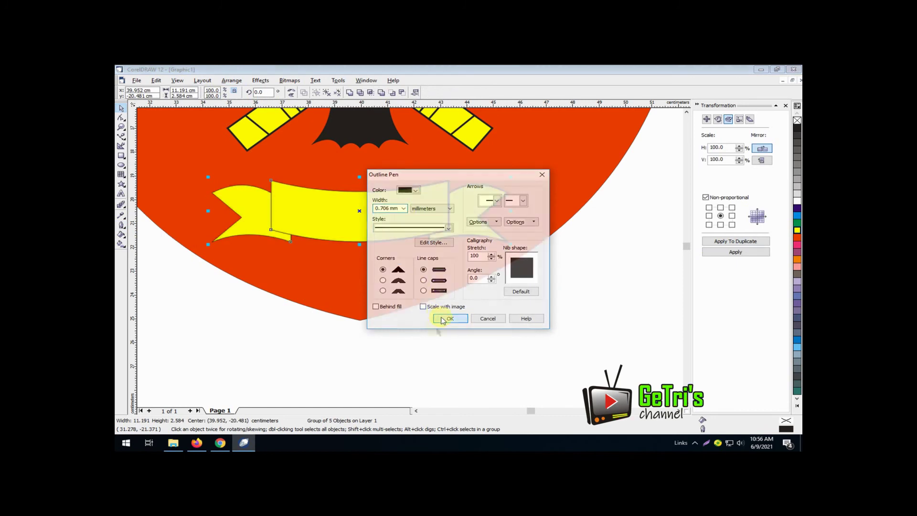
left_click(434, 328)
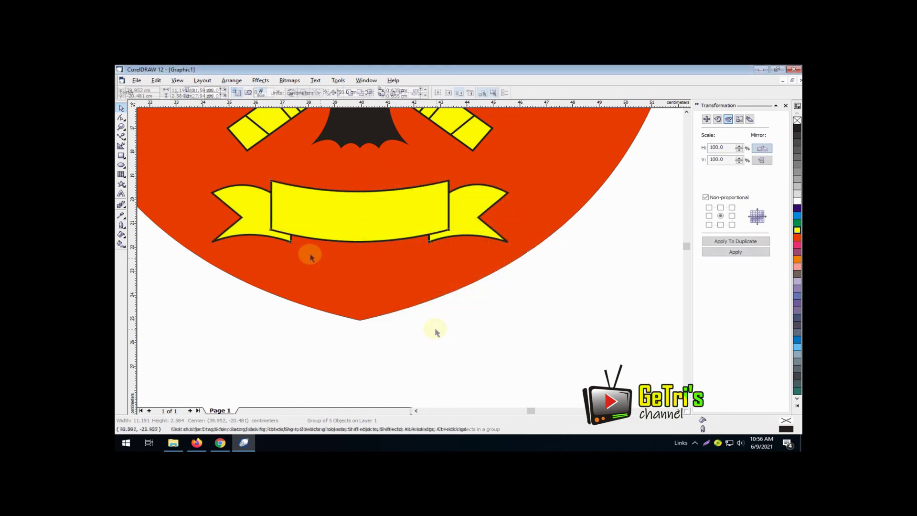
Step: Draw a straight horizontal freehand line 6.715 cm long between the lower corners of the banner's centre panel
left_click(121, 138)
left_click(139, 139)
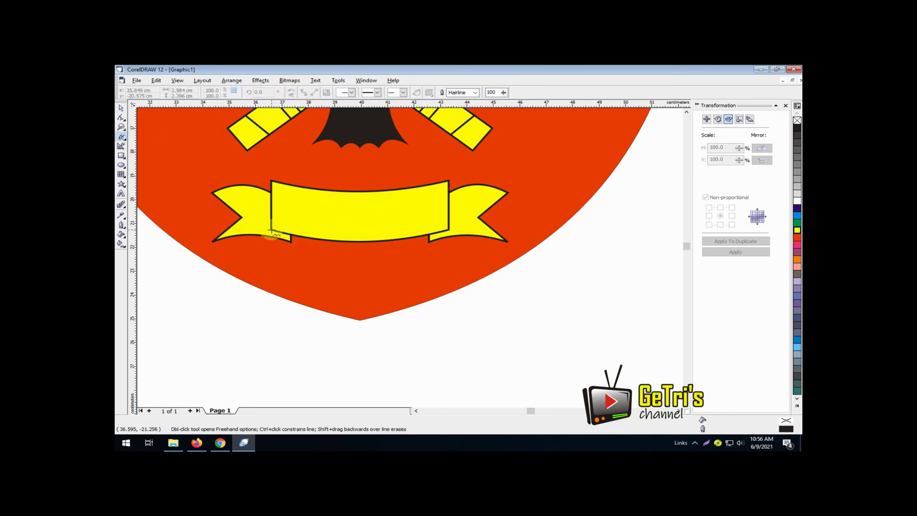
left_click(271, 230)
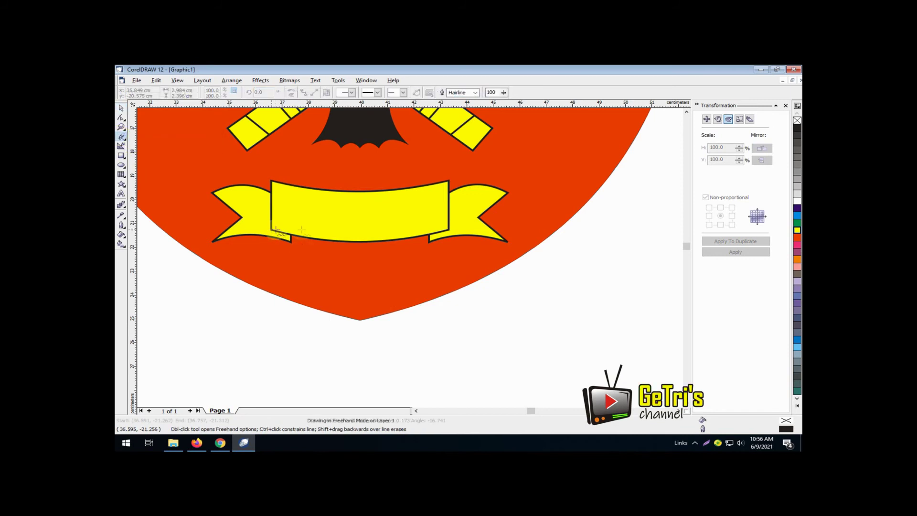
left_click(450, 230)
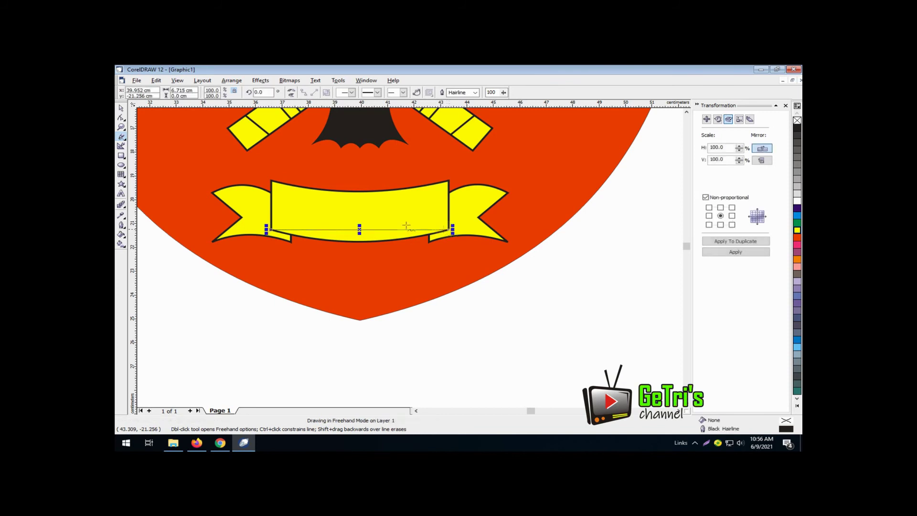
Step: Convert the line to a curve and bend it downward to follow the bottom edge of the banner's centre panel
left_click(122, 118)
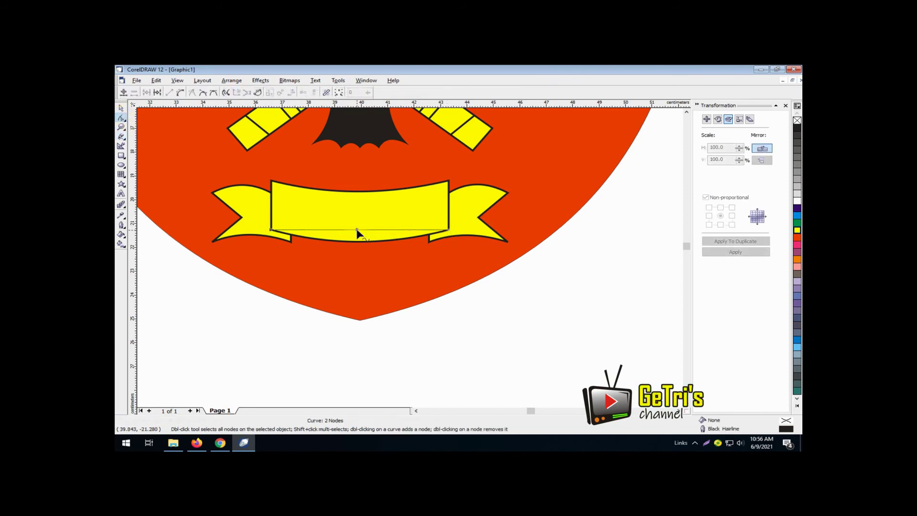
right_click(358, 232)
left_click(382, 260)
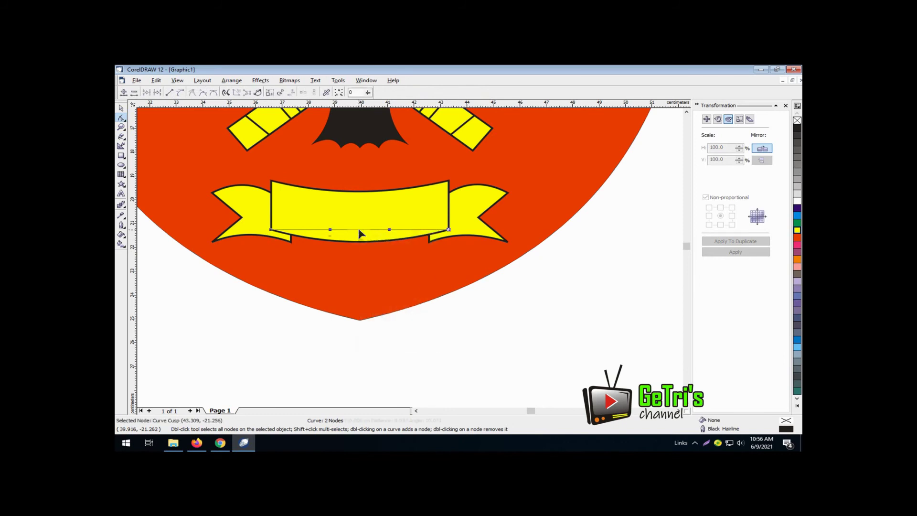
left_click_drag(361, 234, 353, 241)
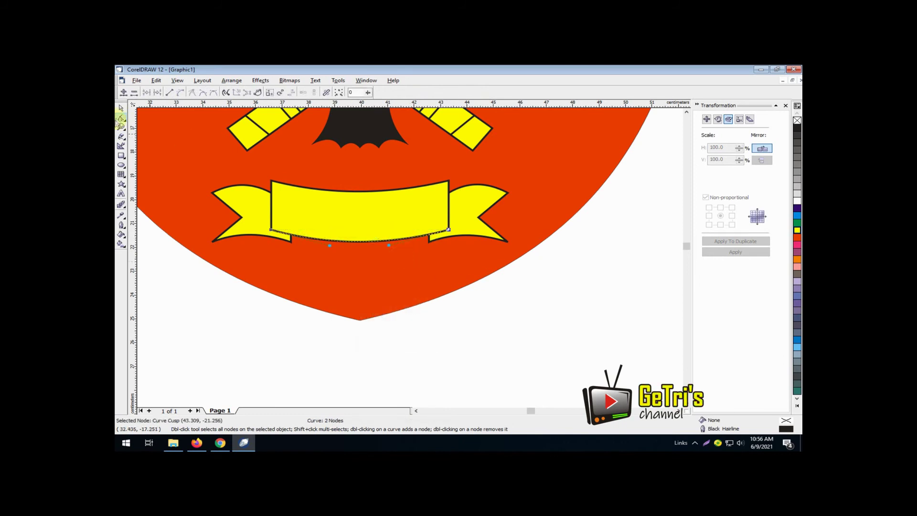
Step: Try moving the curve 20 cm straight down, away from the banner
left_click(121, 108)
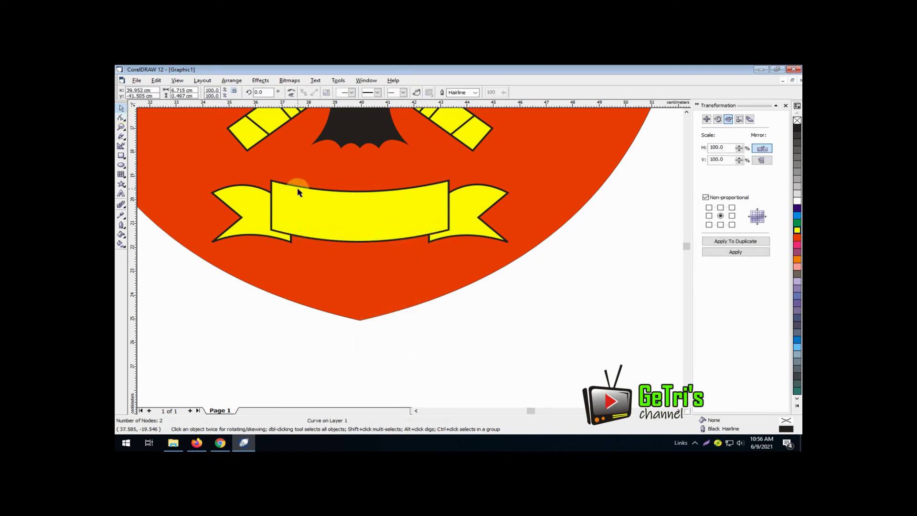
left_click(476, 266)
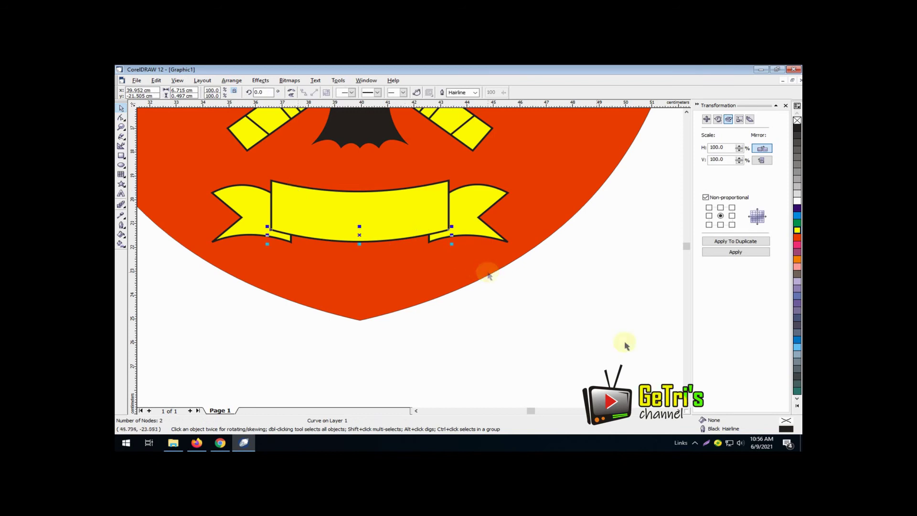
scroll(687, 408, "down", 5)
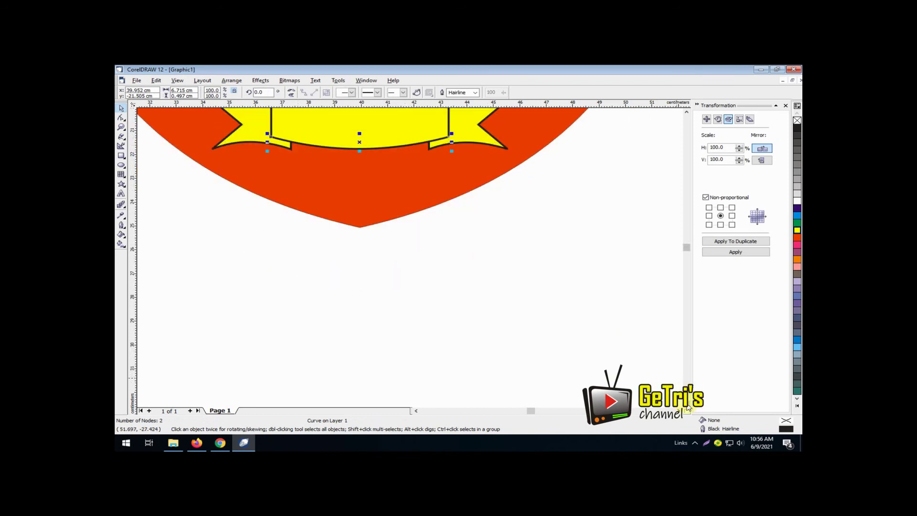
scroll(687, 407, "down", 6)
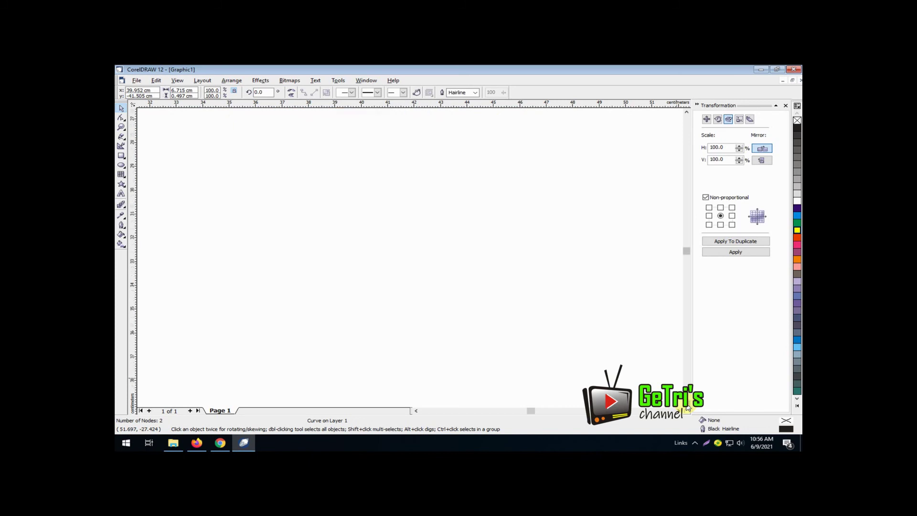
key("F4")
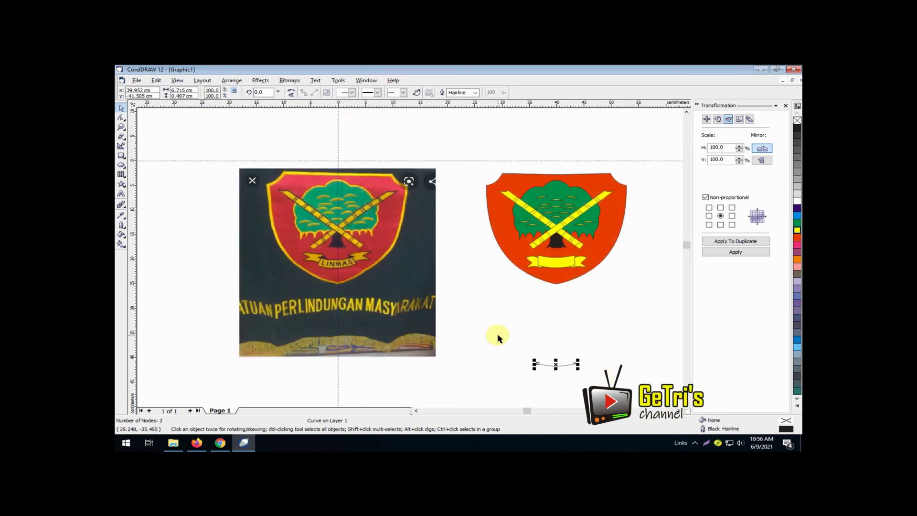
left_click(591, 323)
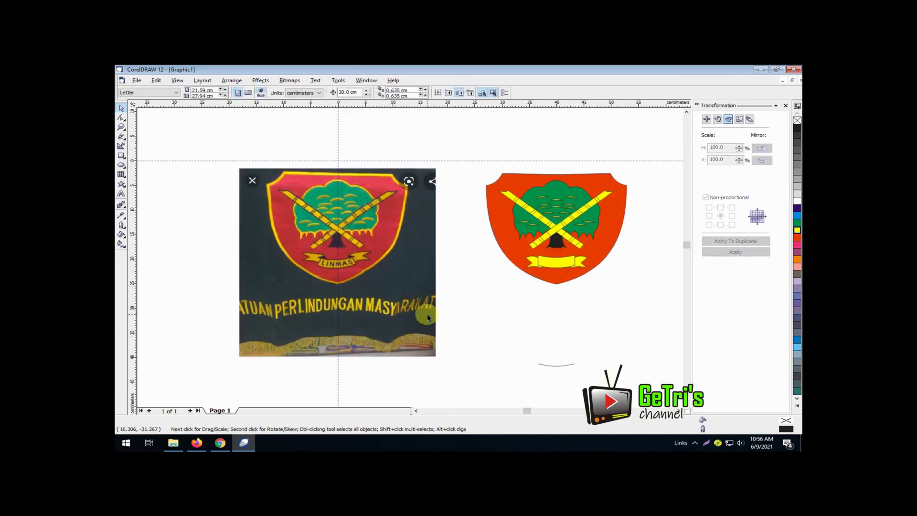
key("z")
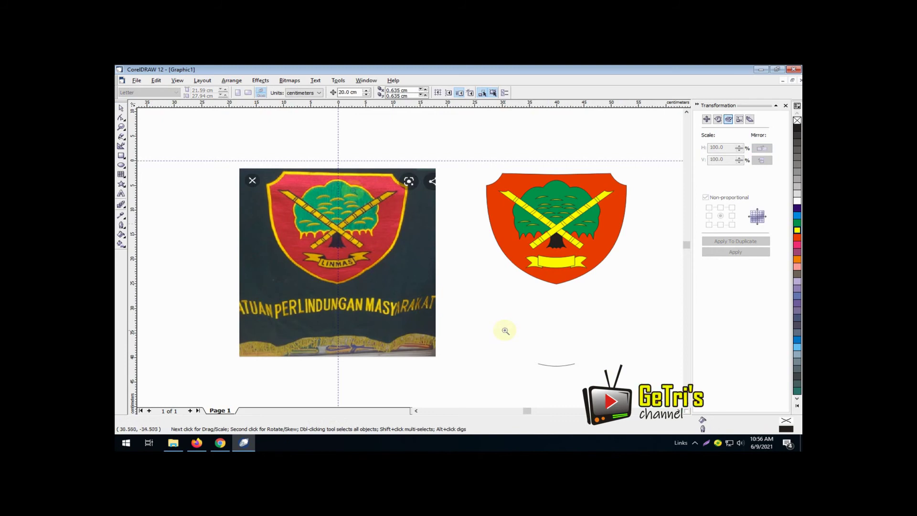
left_click(120, 108)
left_click(562, 365)
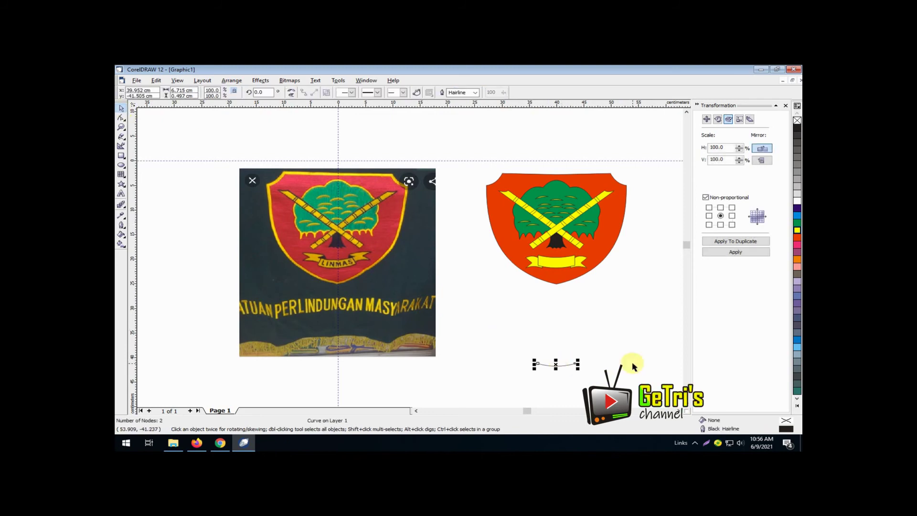
key("Delete")
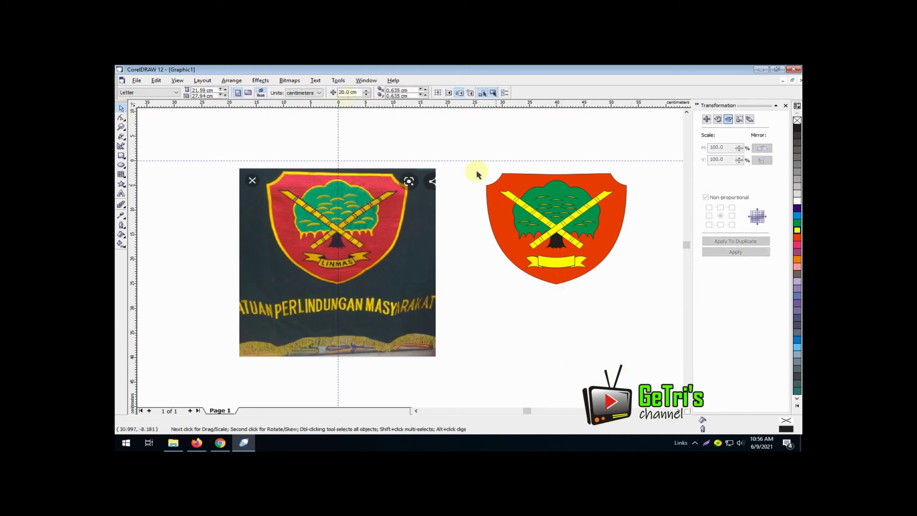
Step: Set the nudge distance to 5 cm and move the curve 10 cm straight down, below the shield
double_click(346, 92)
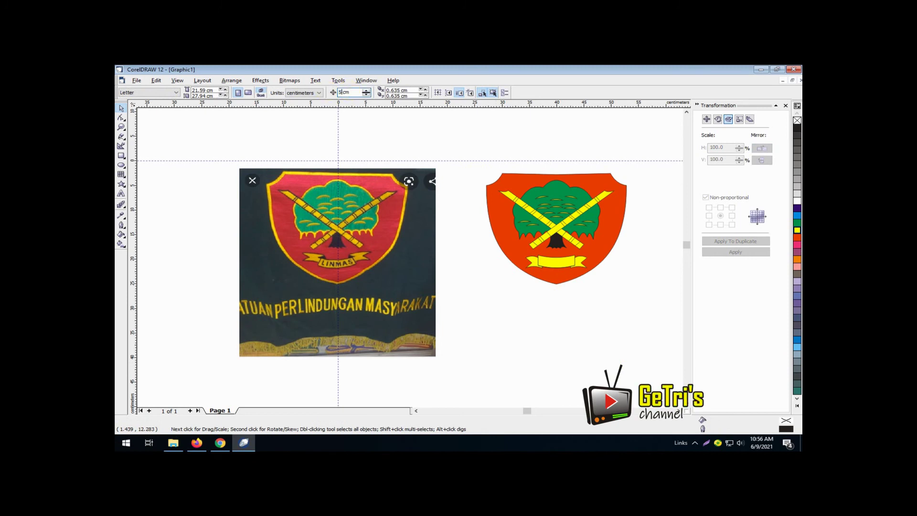
left_click(556, 270)
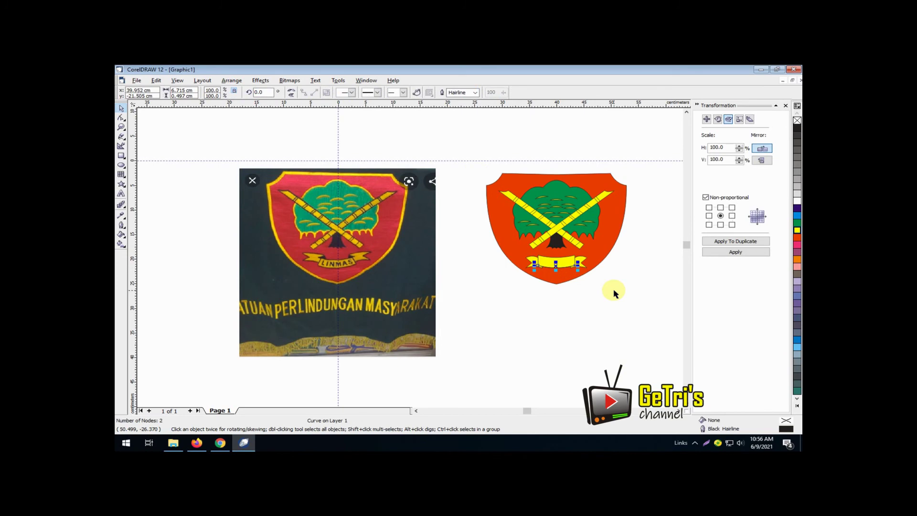
key("Down")
key("Down")
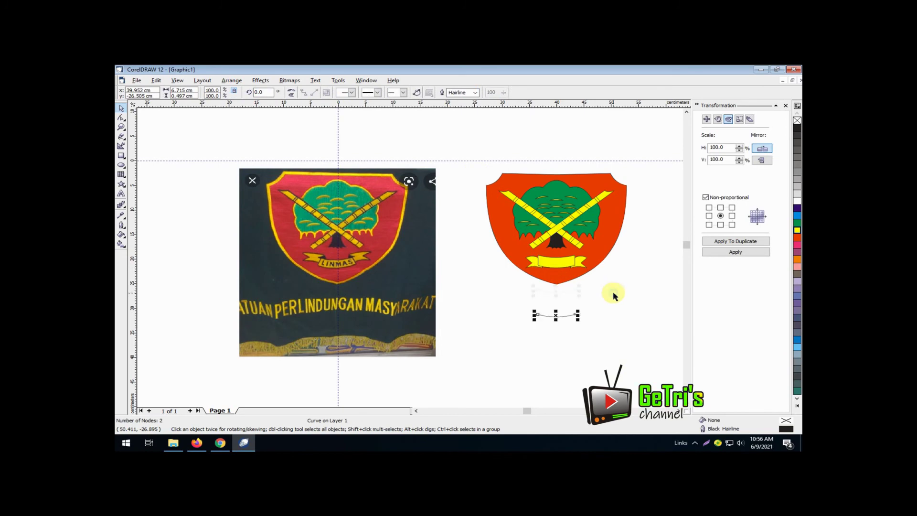
Step: Add the artistic text LINMAS just below the curve
left_click(459, 301)
key("F2")
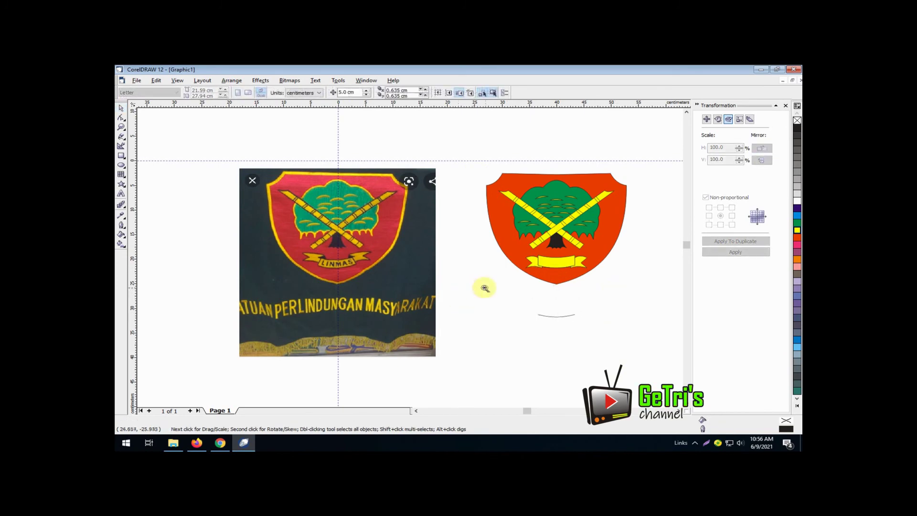
left_click_drag(501, 283, 618, 333)
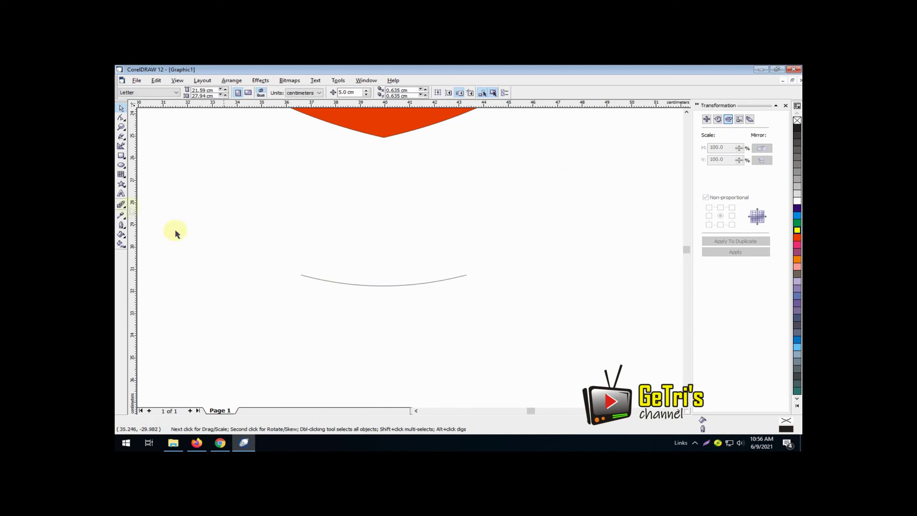
left_click(122, 194)
left_click(284, 324)
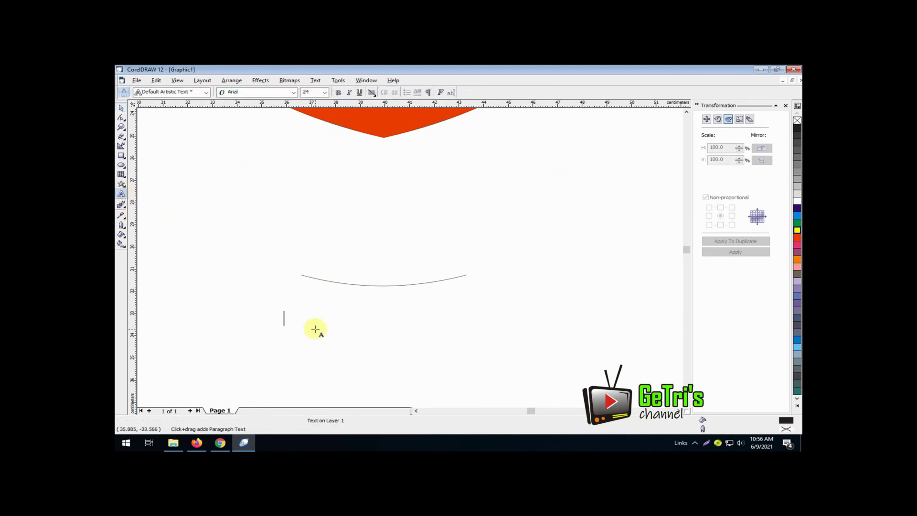
type("LINMAS")
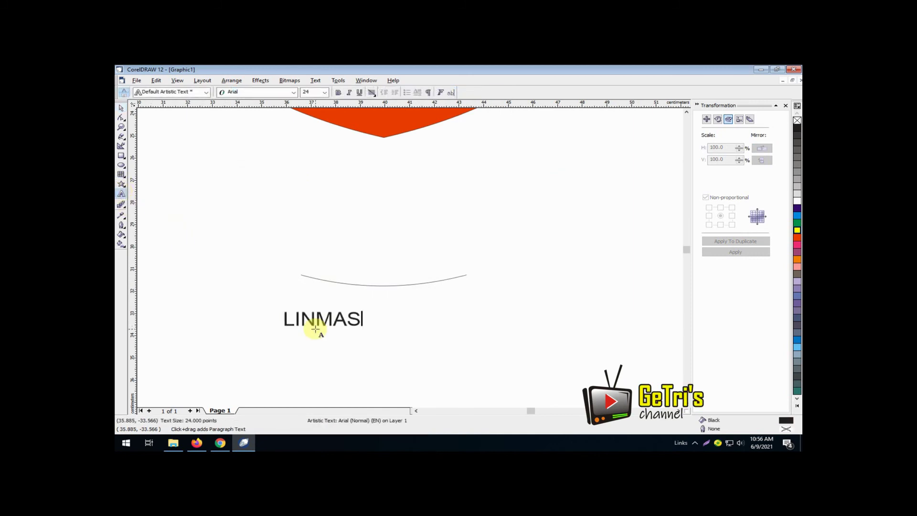
left_click(121, 108)
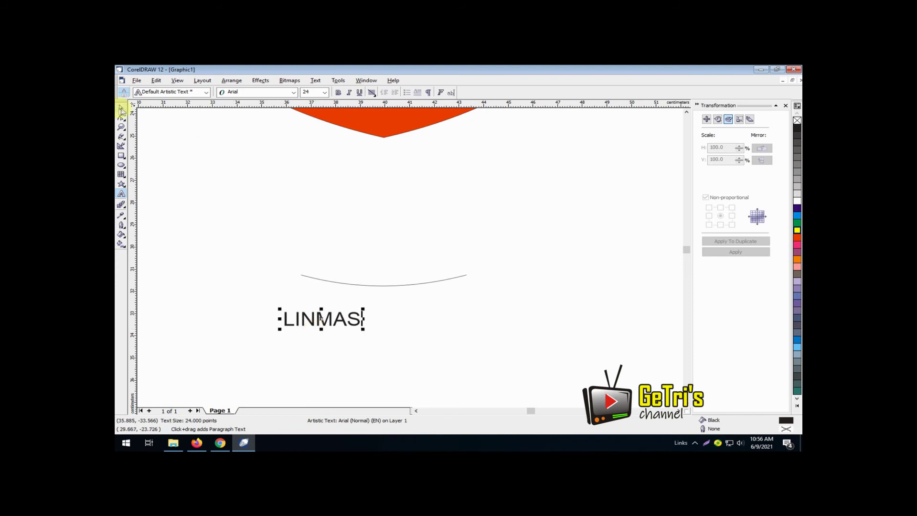
Step: Make the LINMAS text bold and set its size to 36 pt
left_click(338, 93)
left_click(312, 92)
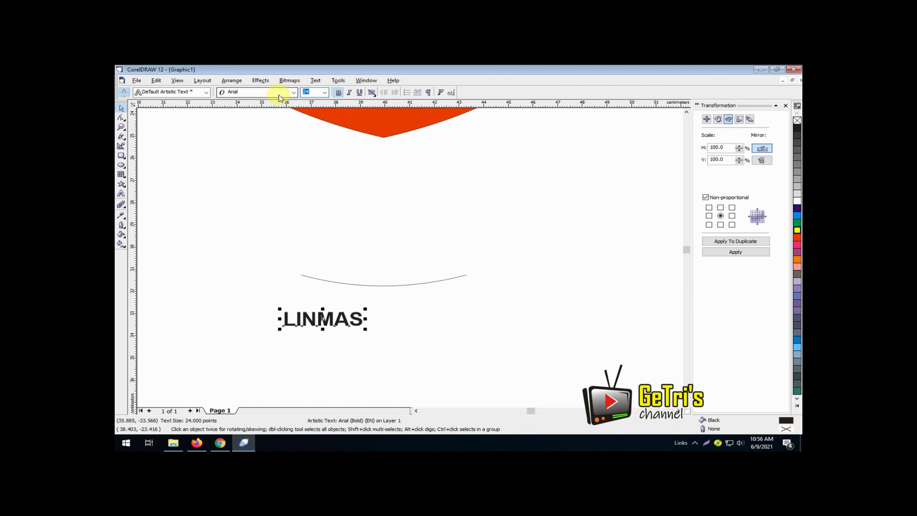
type("36")
key("Return")
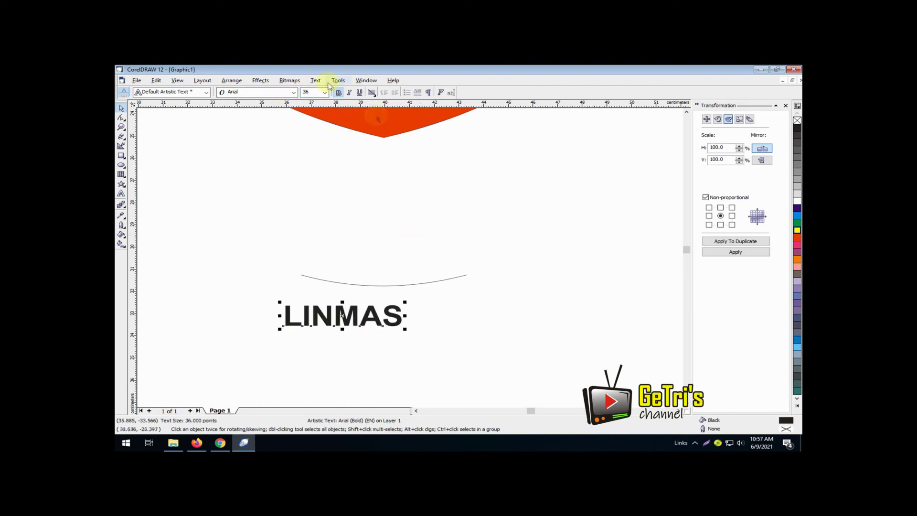
Step: Fit the LINMAS text to the curve as its path
left_click(315, 80)
left_click(328, 117)
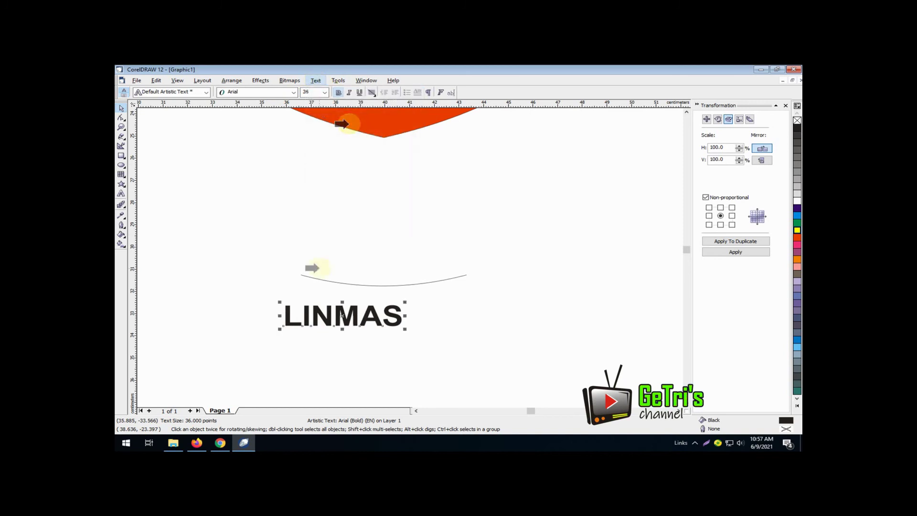
left_click(318, 279)
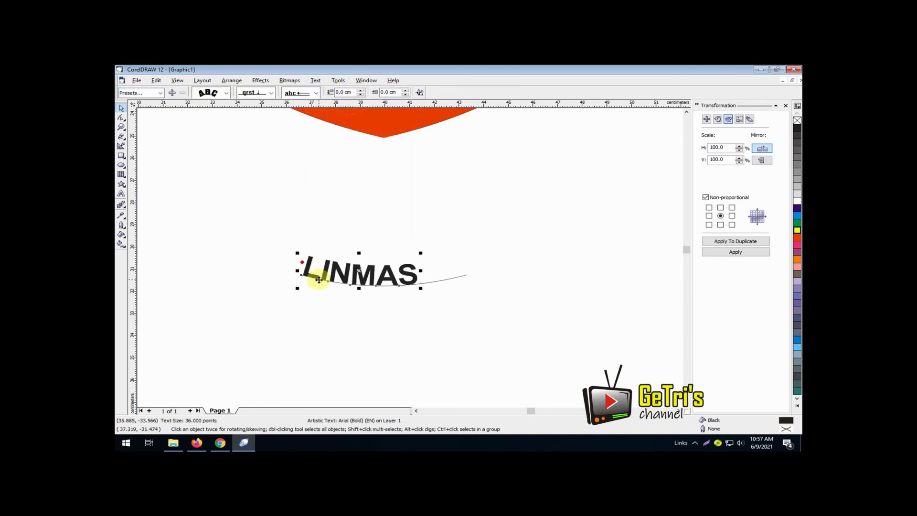
Step: Centre the LINMAS text along the curve, apply the second text orientation option, and deselect it
left_click(317, 93)
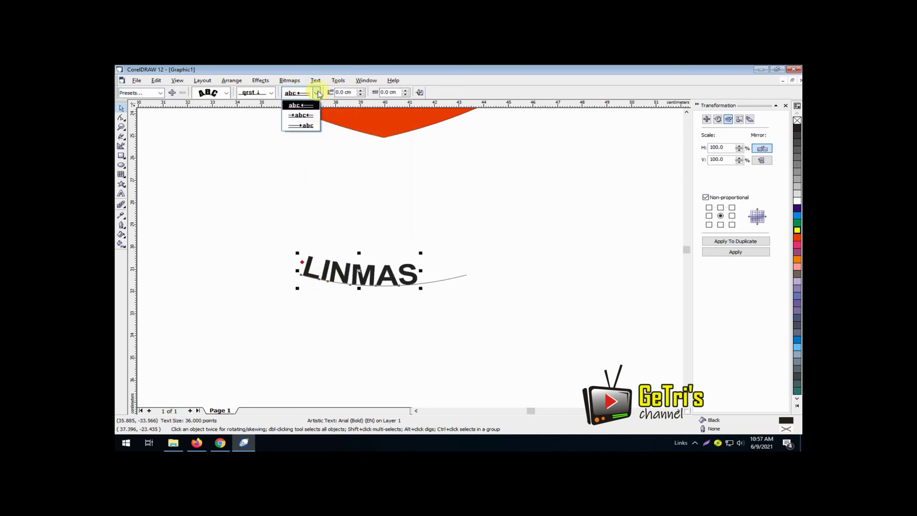
left_click(308, 115)
left_click(228, 93)
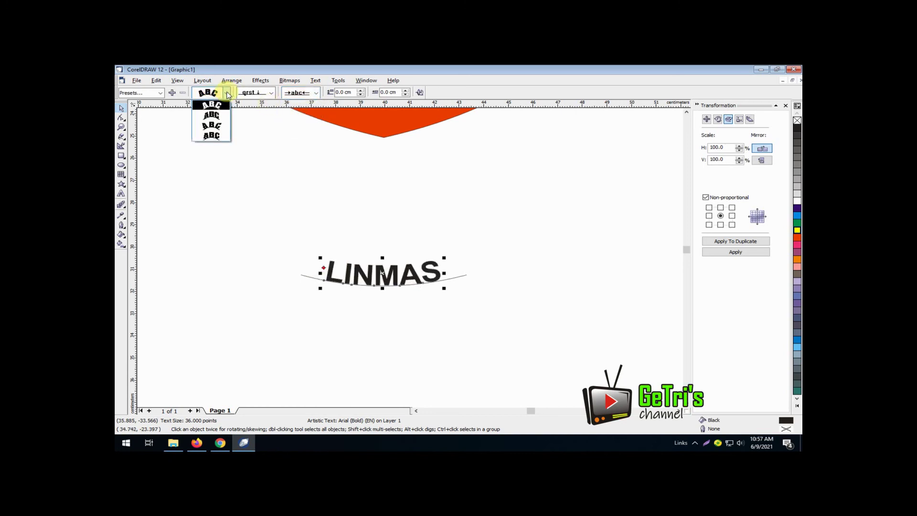
left_click(221, 117)
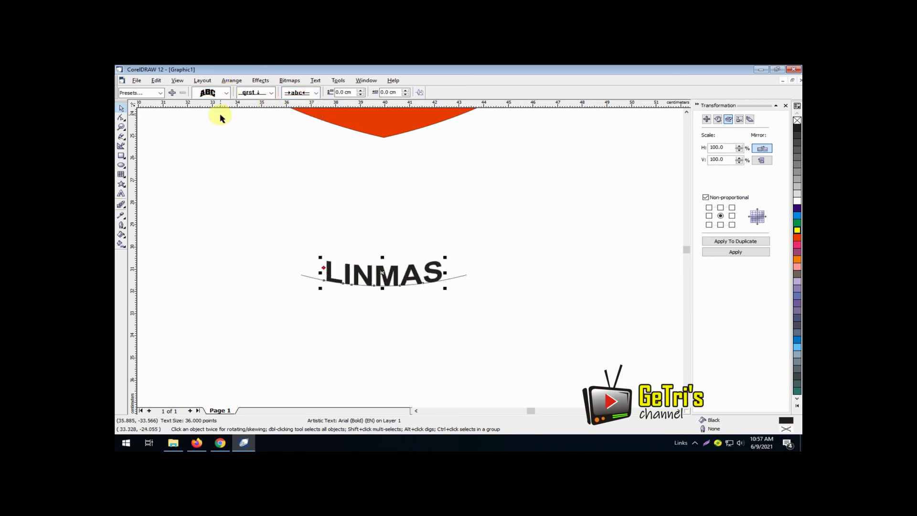
left_click(310, 183)
Step: Move the LINMAS text together with its curve 10 cm up onto the banner's centre panel
left_click(686, 113)
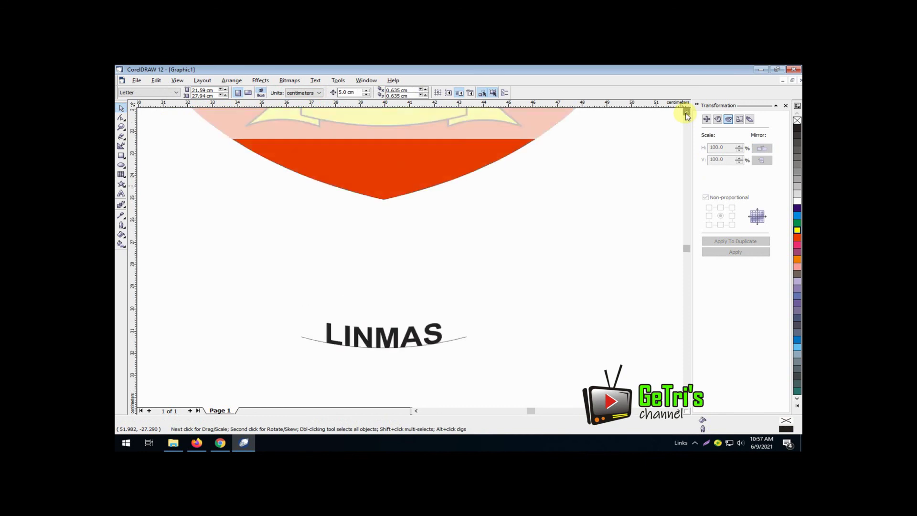
left_click(436, 366)
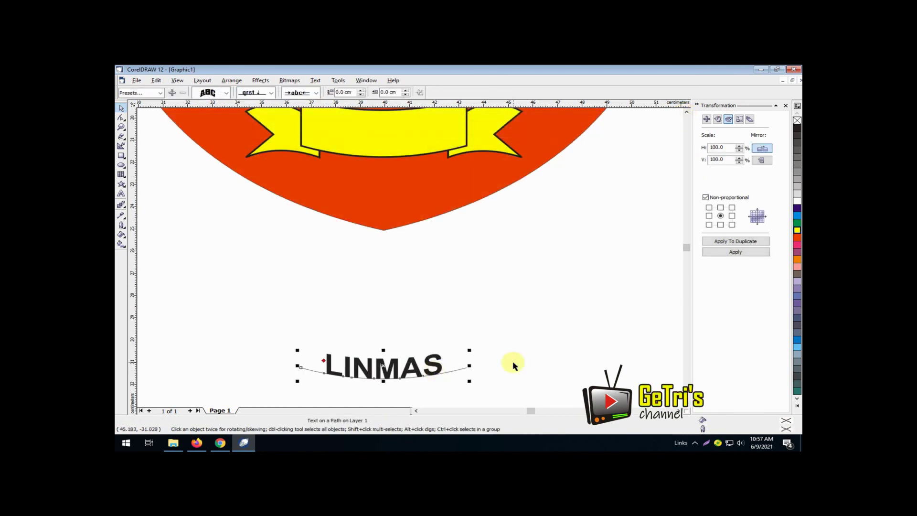
key("ctrl+z")
left_click(686, 113)
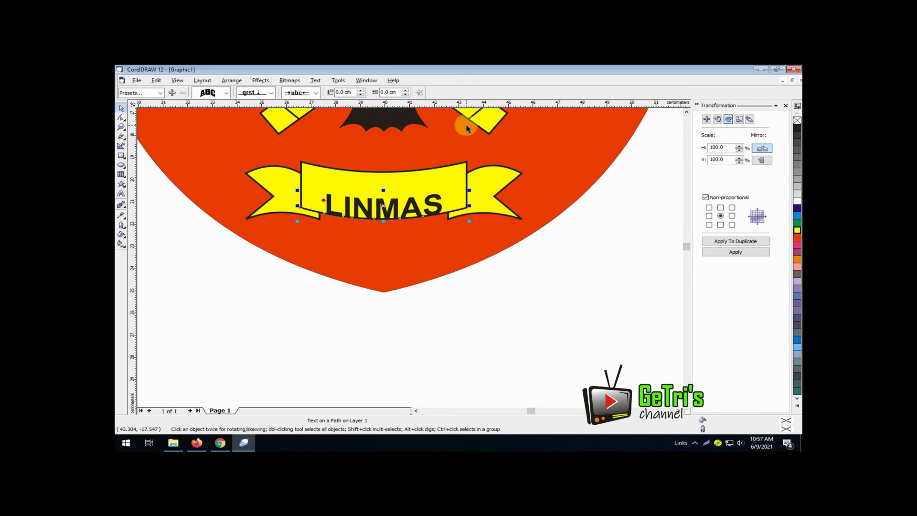
Step: Raise the LINMAS text 0.5 cm from its path, keep its horizontal offset at 0.0 cm, and deselect it
left_click(405, 92)
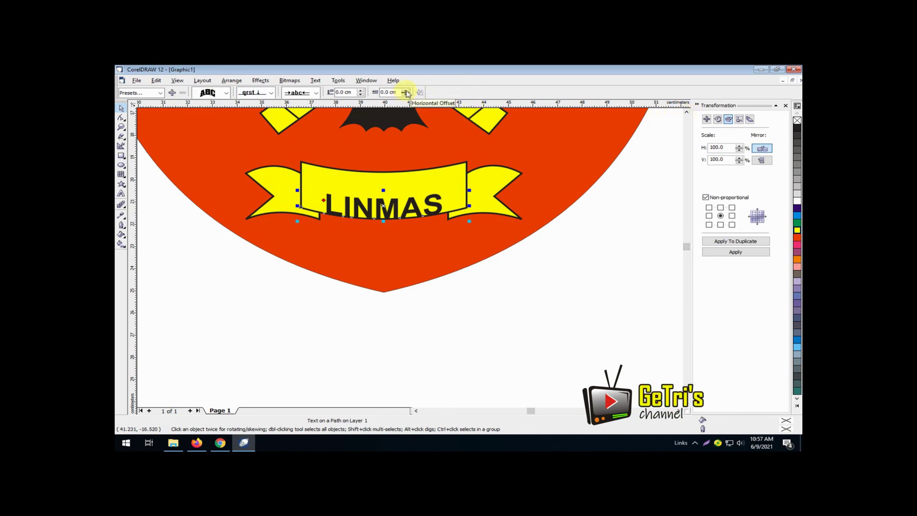
left_click(405, 94)
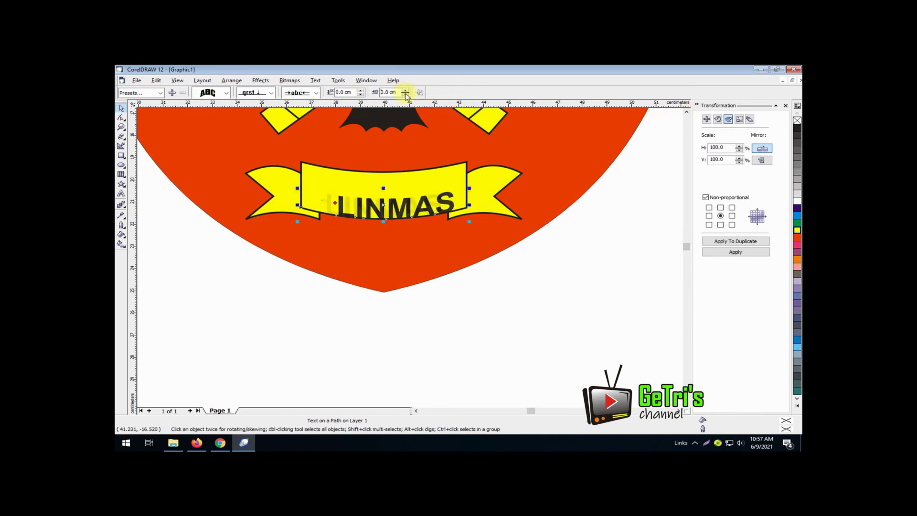
left_click(361, 91)
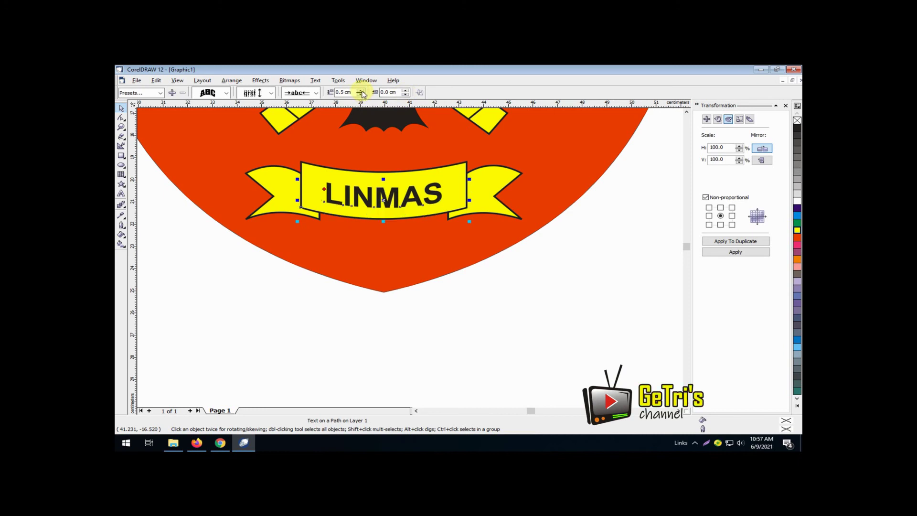
left_click(548, 359)
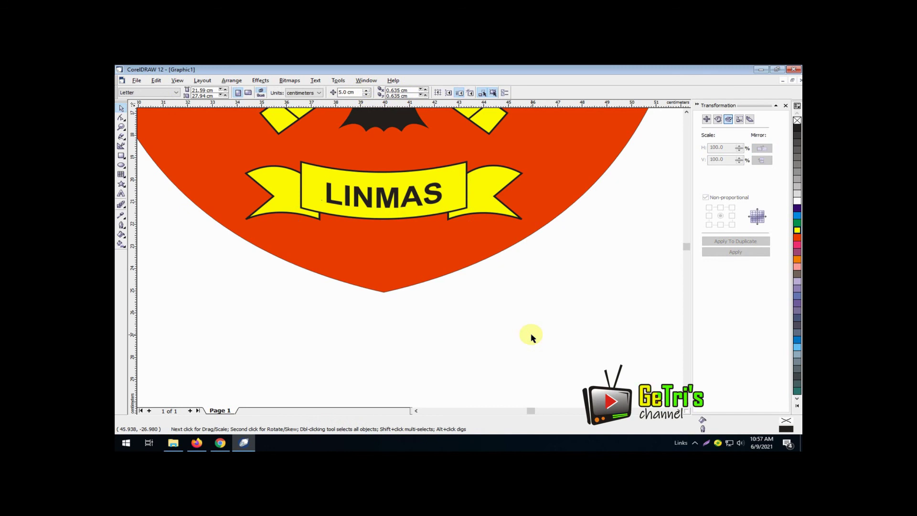
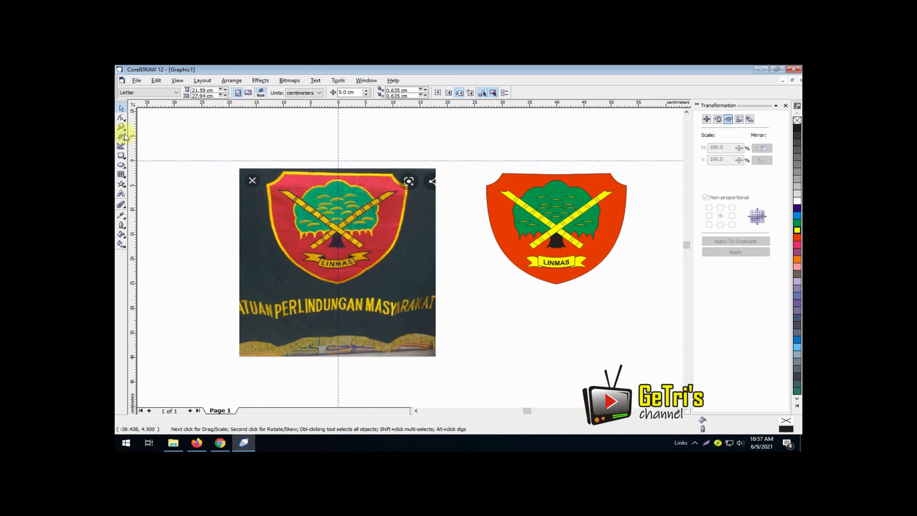
Step: Draw a rectangle about 36.6 × 28.4 cm around the emblem, fill it green, and send it behind the emblem
left_click(121, 156)
left_click_drag(455, 161, 620, 301)
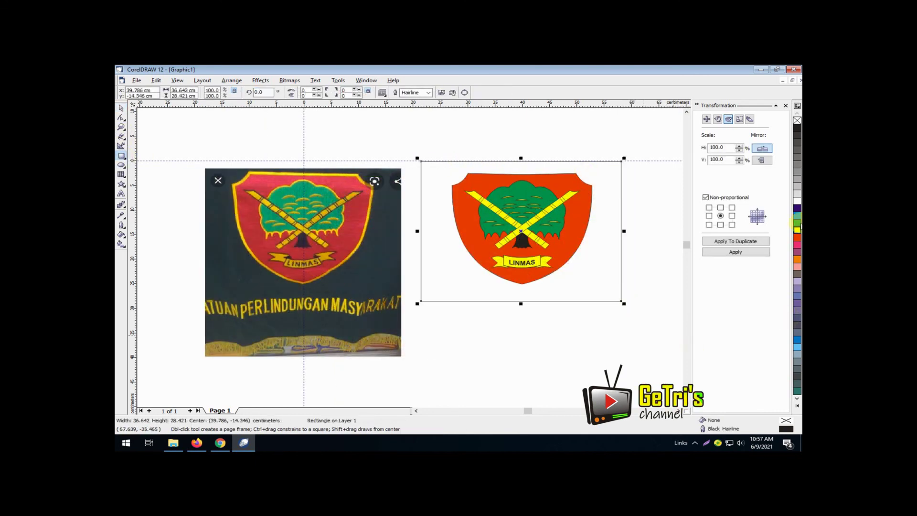
left_click(797, 222)
key("shift+Page_Down")
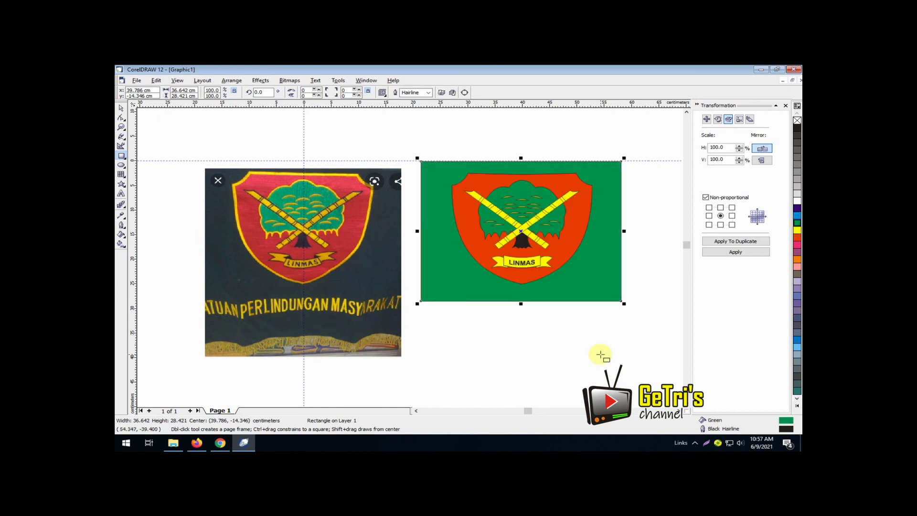
Step: Darken the background rectangle's uniform fill to the CMYK green C 89, M 33, Y 96, K 3
left_click(122, 235)
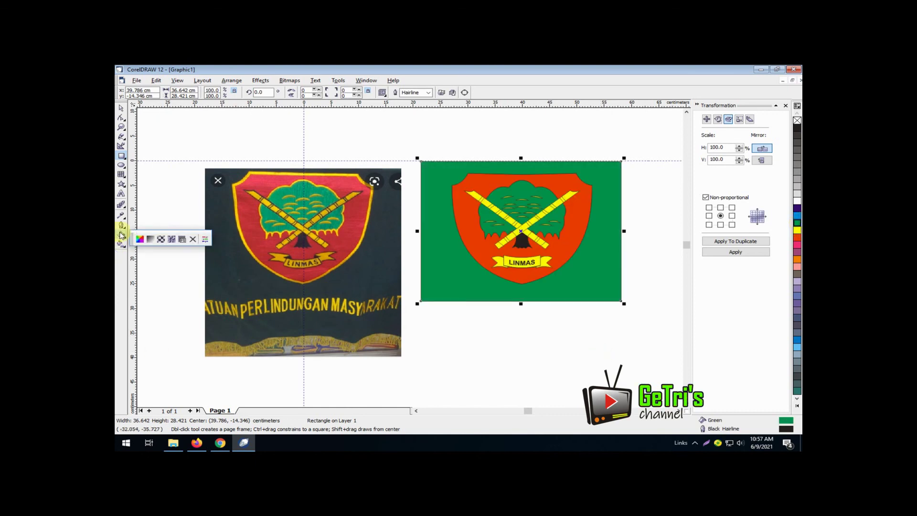
left_click(140, 238)
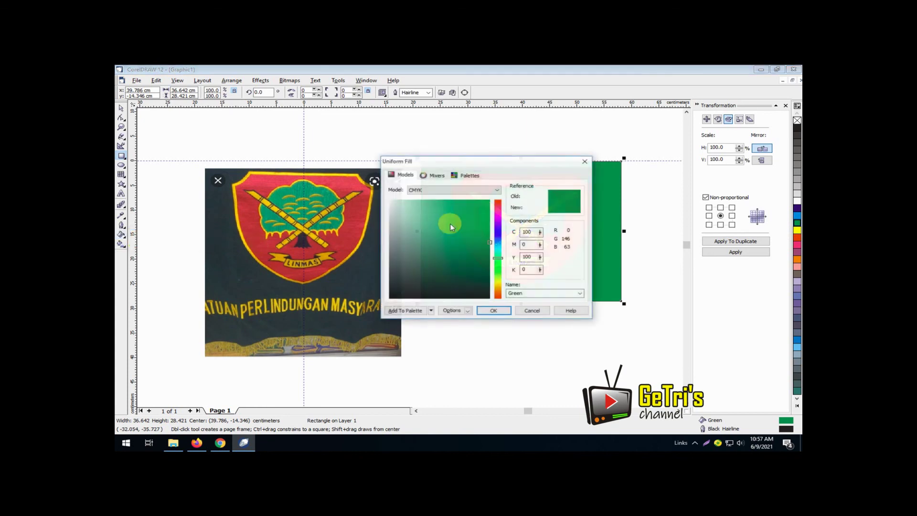
left_click(483, 258)
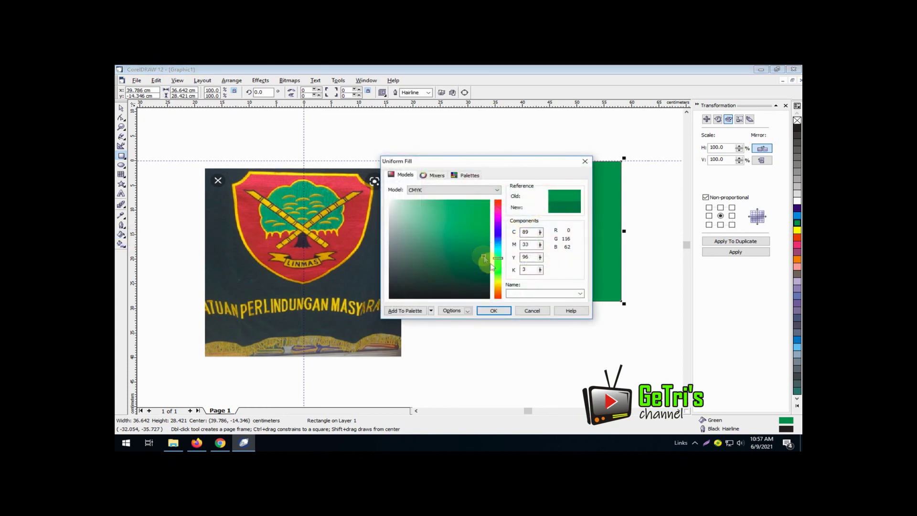
left_click(495, 311)
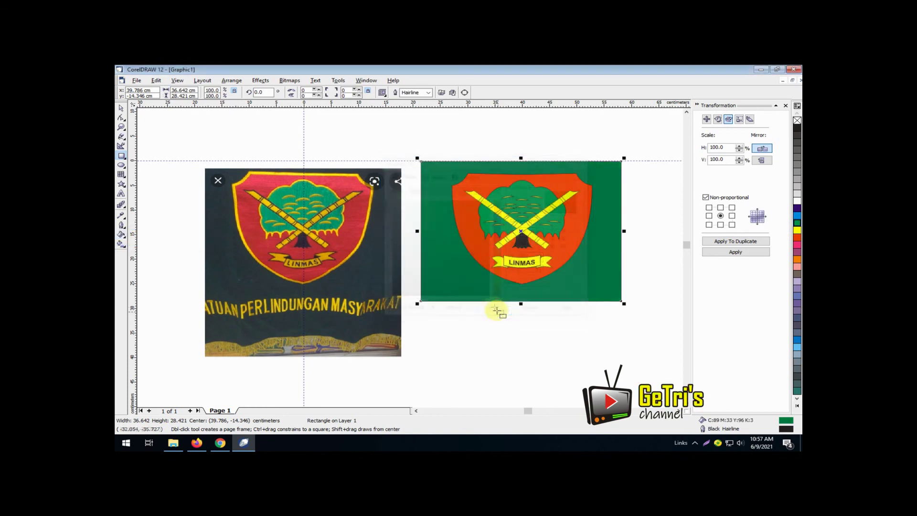
Step: Give the red shield a yellow outline 1.411 mm wide
left_click(121, 108)
left_click(476, 176)
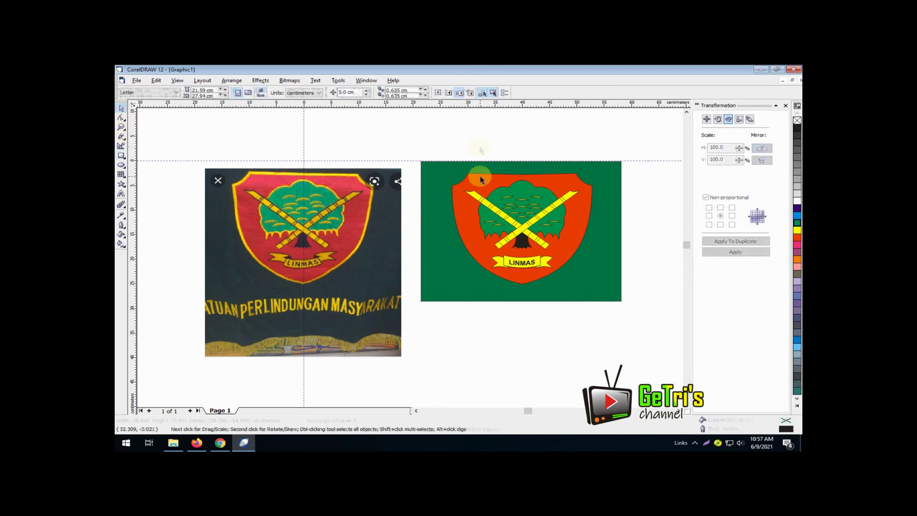
left_click(475, 92)
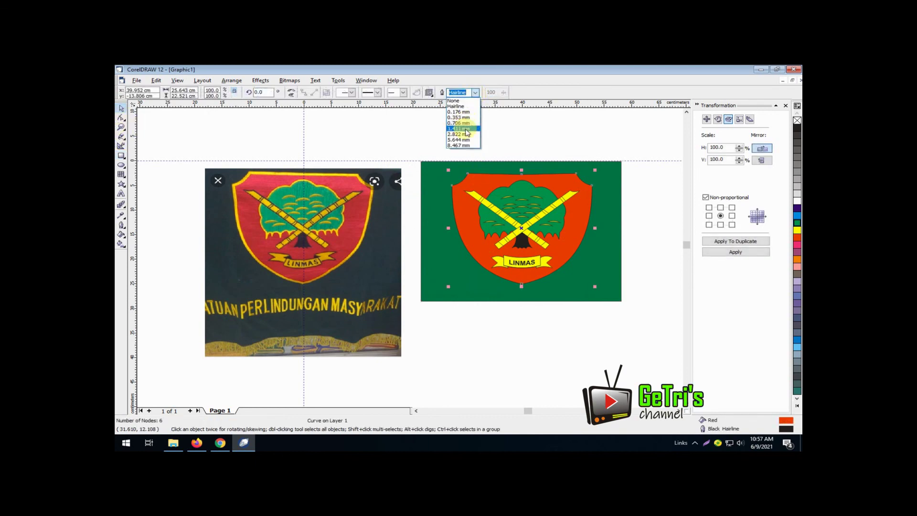
left_click(467, 129)
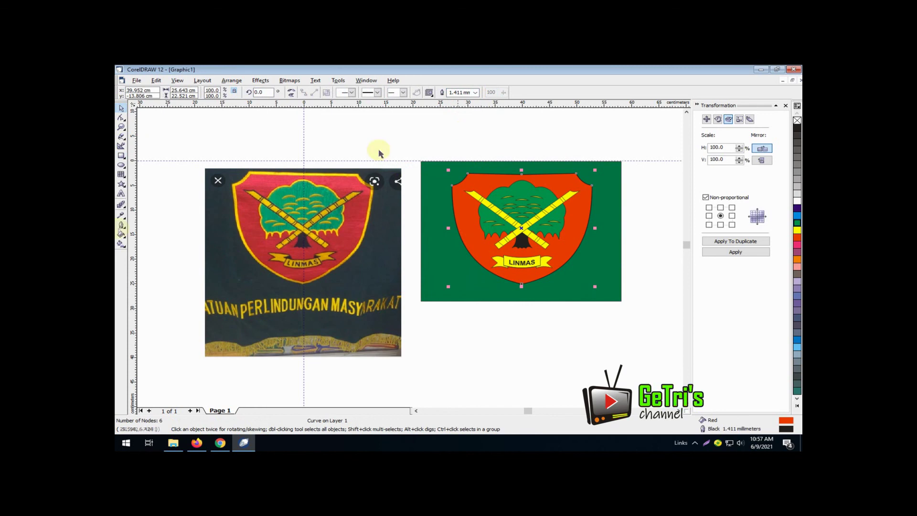
left_click(121, 229)
left_click(141, 230)
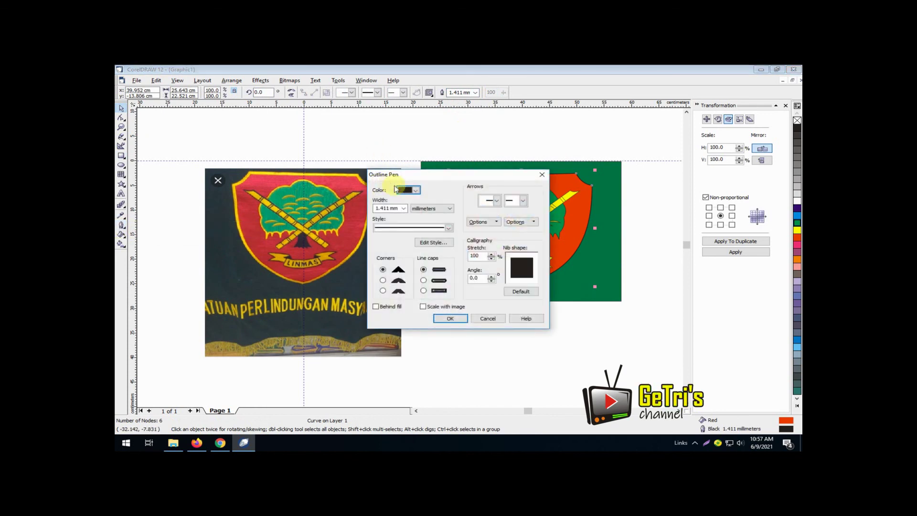
left_click(412, 192)
left_click(423, 210)
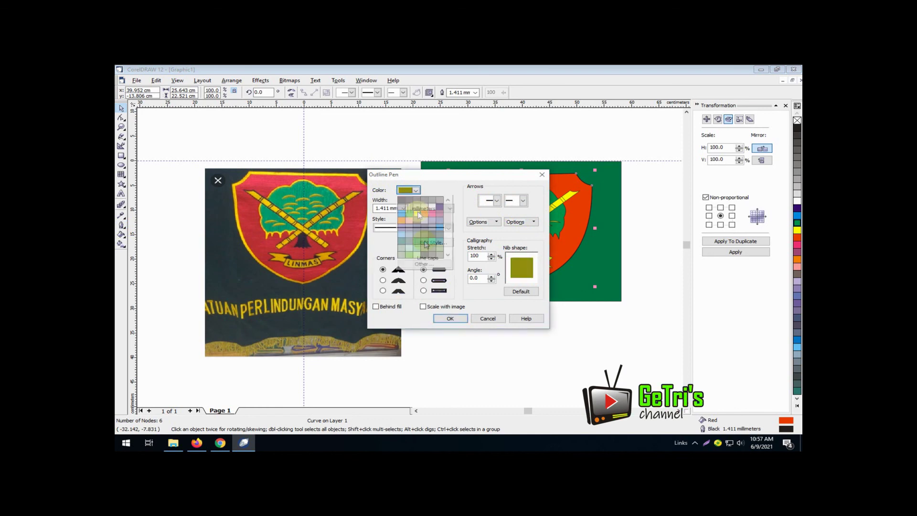
left_click(450, 317)
Step: Give the green tree crown a yellow outline 1.411 mm wide and deselect it
left_click(506, 200)
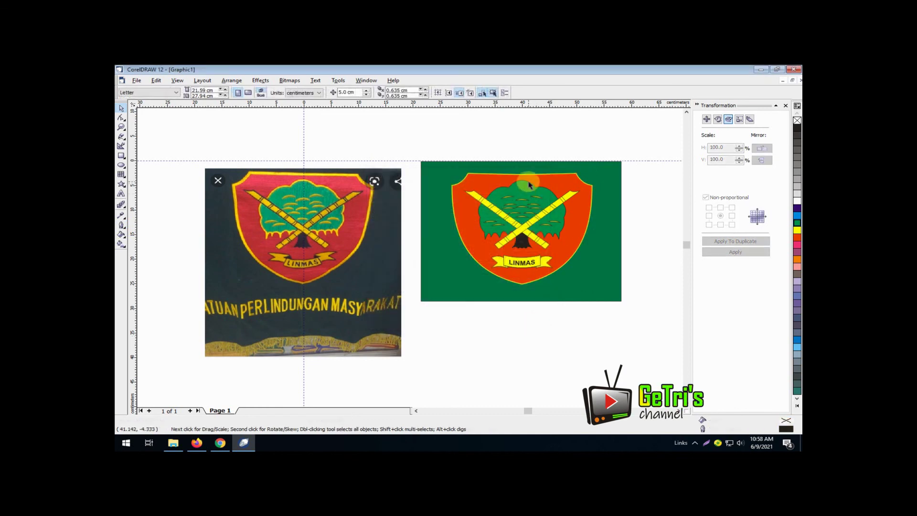
left_click(122, 226)
left_click(141, 229)
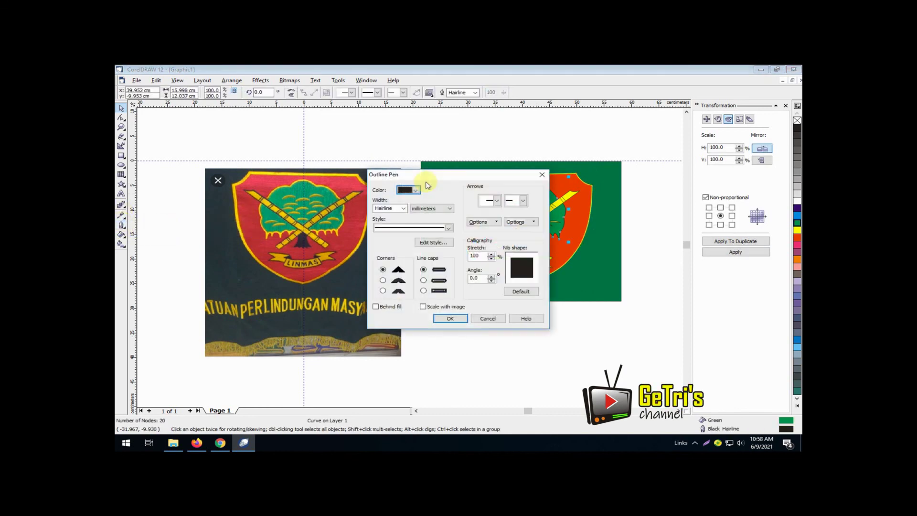
left_click(404, 208)
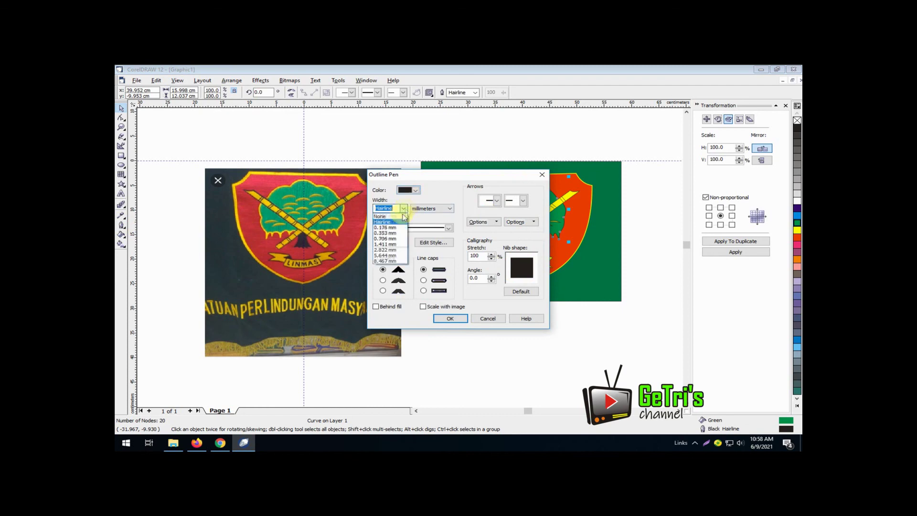
left_click(385, 244)
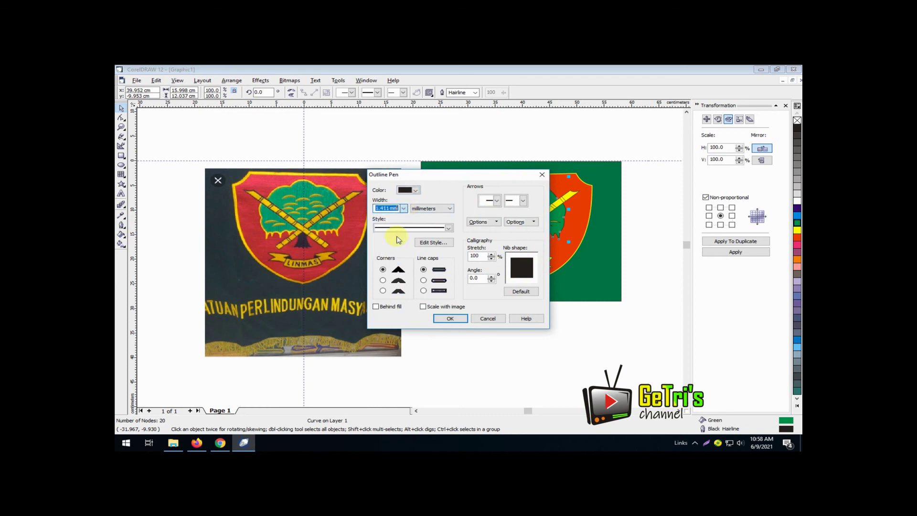
left_click(417, 191)
left_click(417, 207)
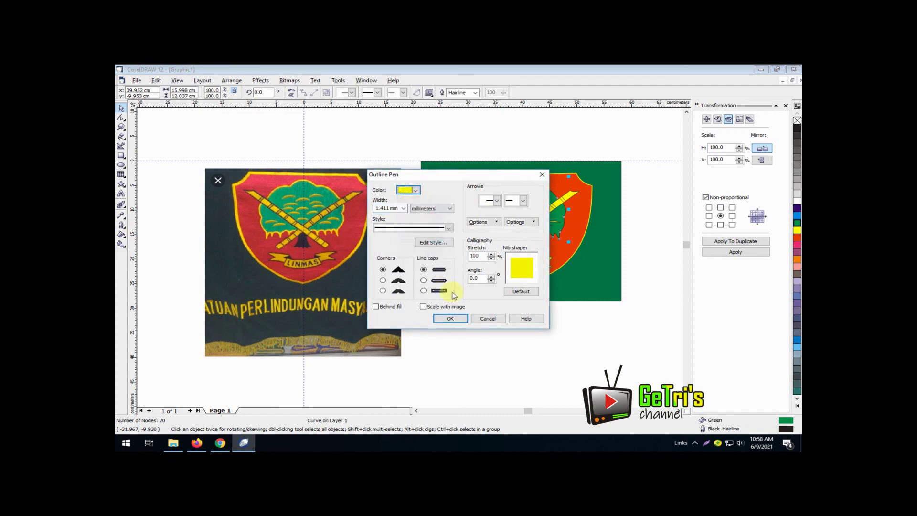
left_click(451, 319)
left_click(514, 315)
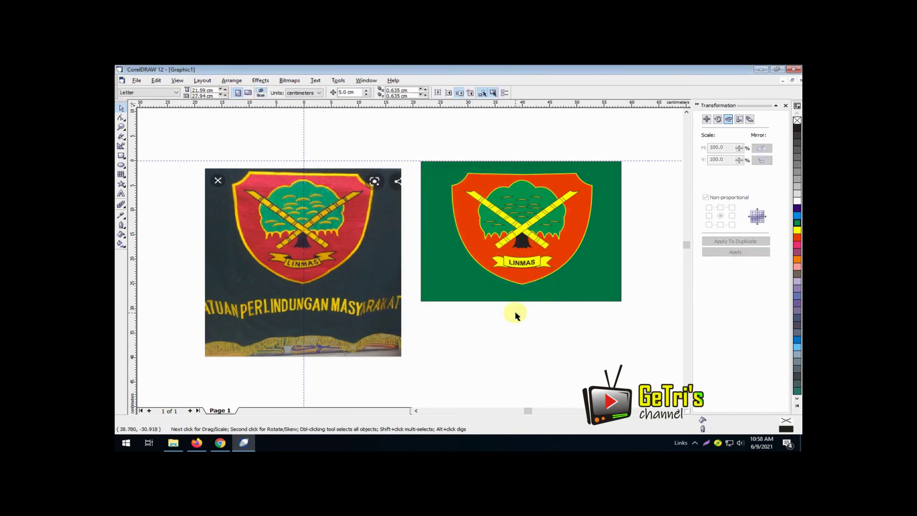
Step: Set the outline width of the crossed bamboo group to 1.411 mm
left_click(505, 216)
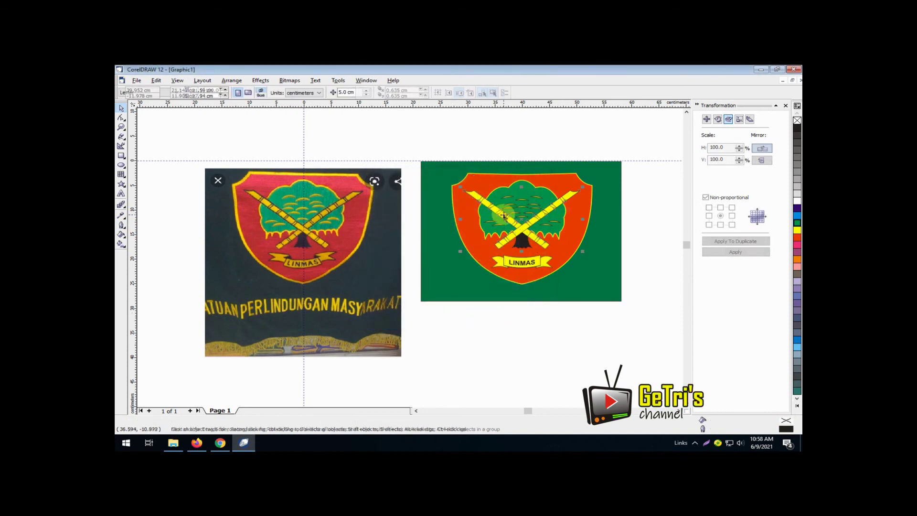
left_click(121, 227)
left_click(139, 229)
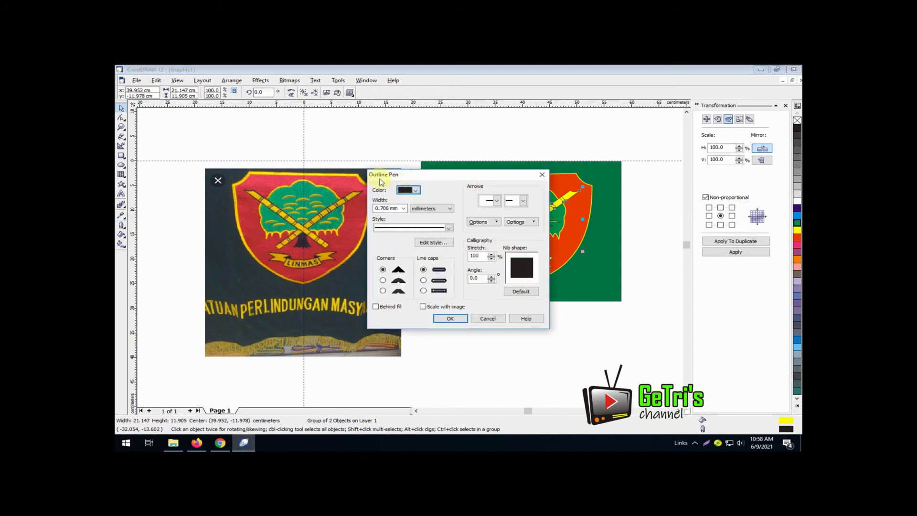
left_click(404, 209)
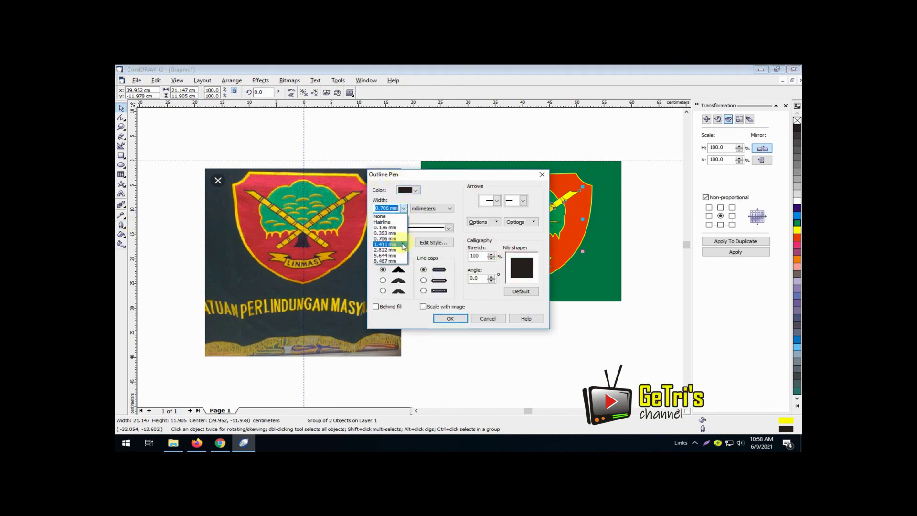
left_click(403, 244)
left_click(449, 318)
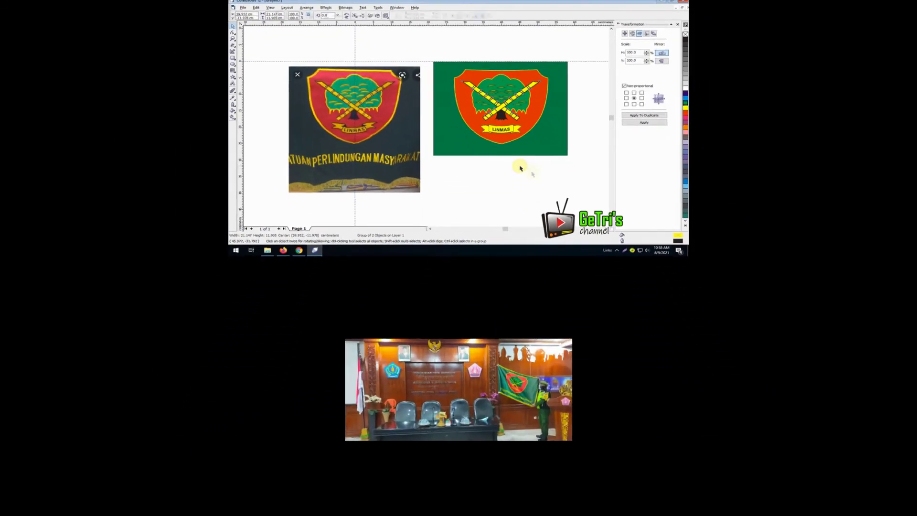